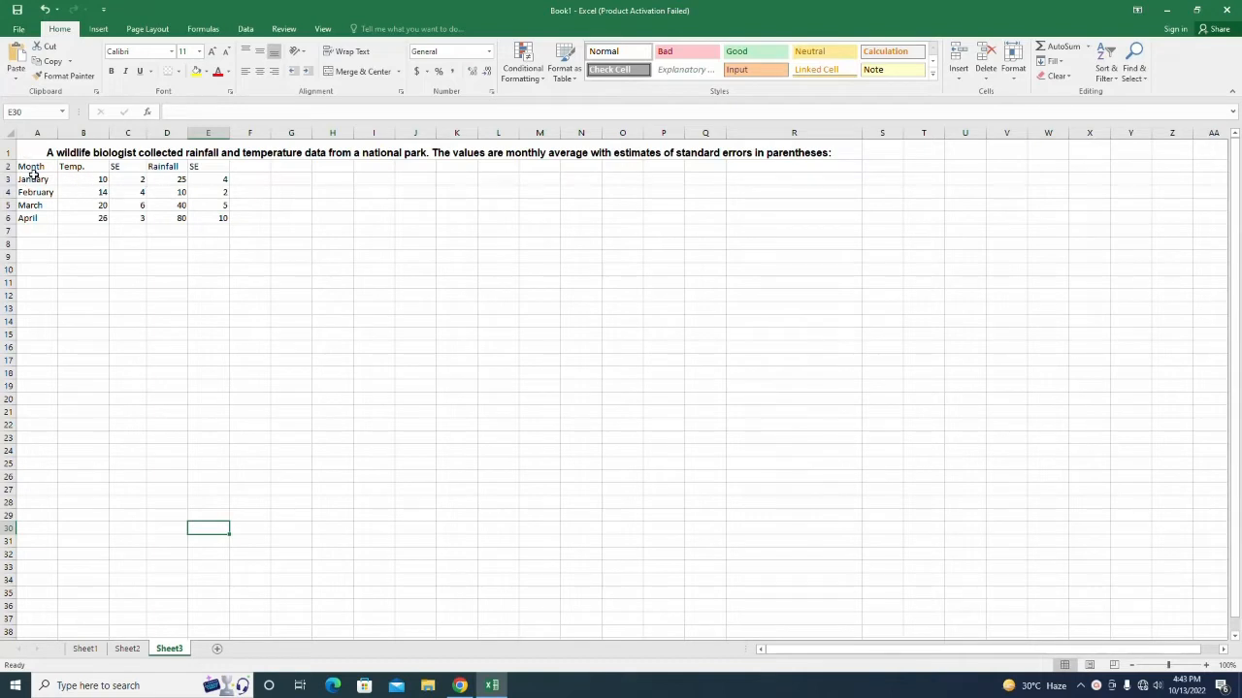
# Insert a clustered column chart from the Month labels in A2:A6.
pyautogui.moveTo(34, 167); pyautogui.dragTo(36, 218)
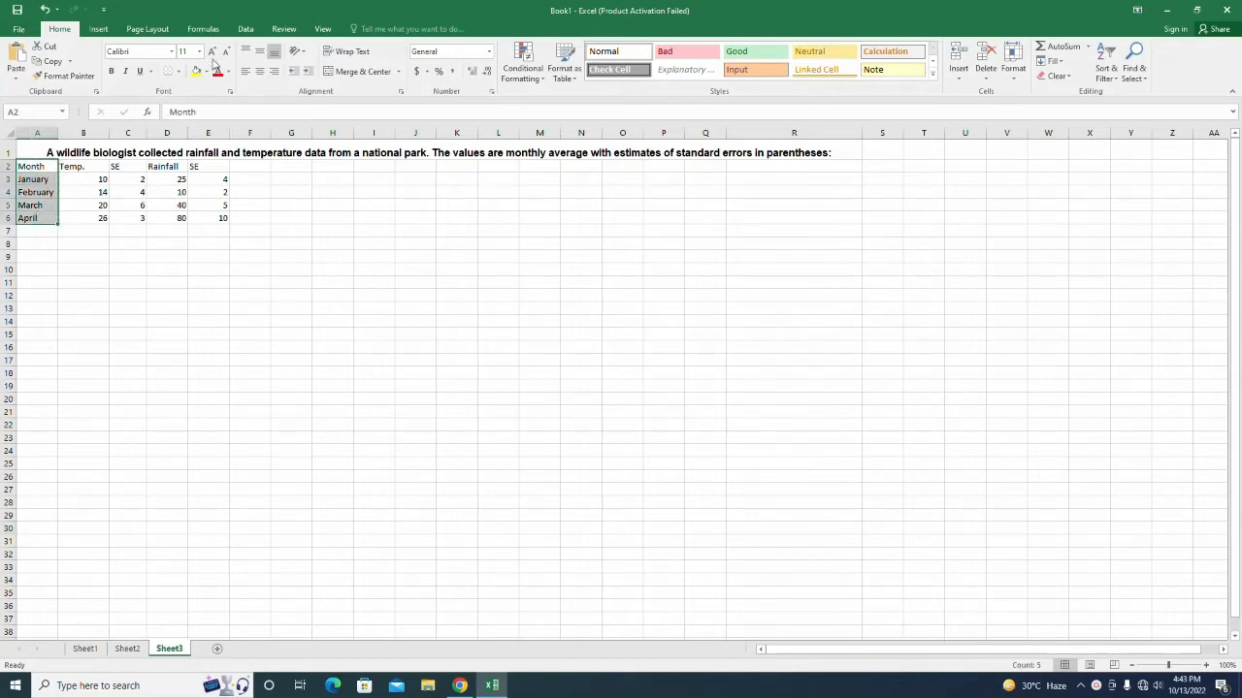
pyautogui.click(98, 29)
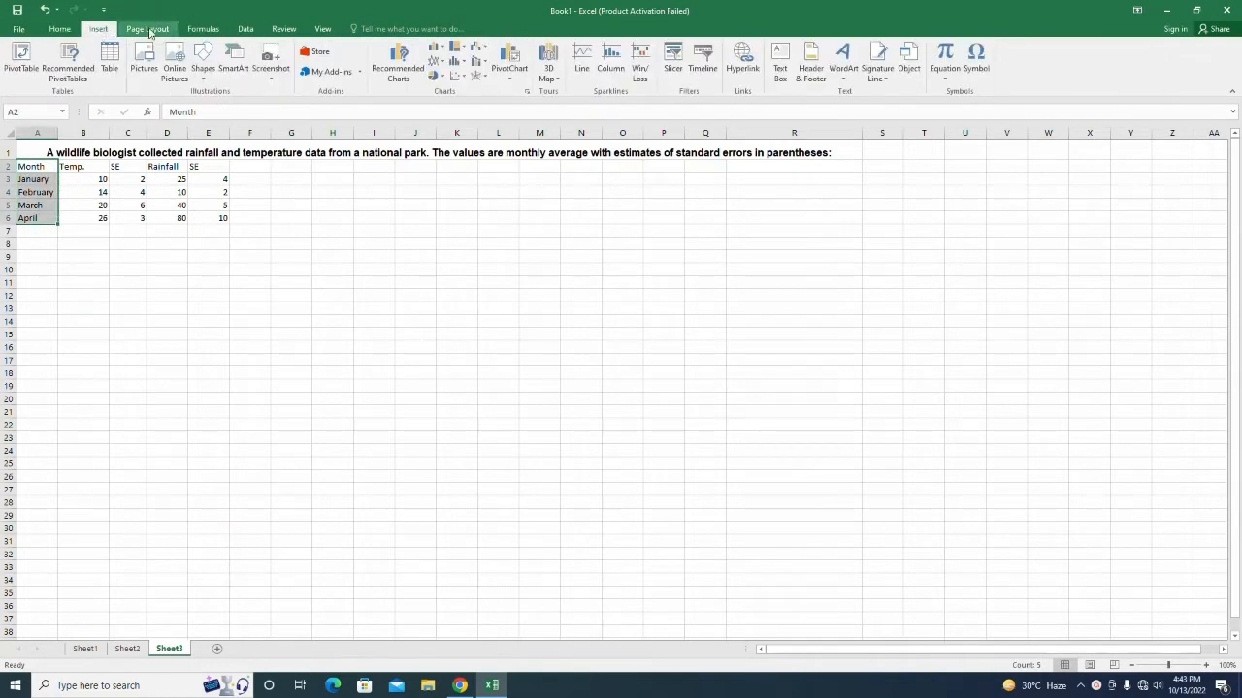
pyautogui.click(436, 47)
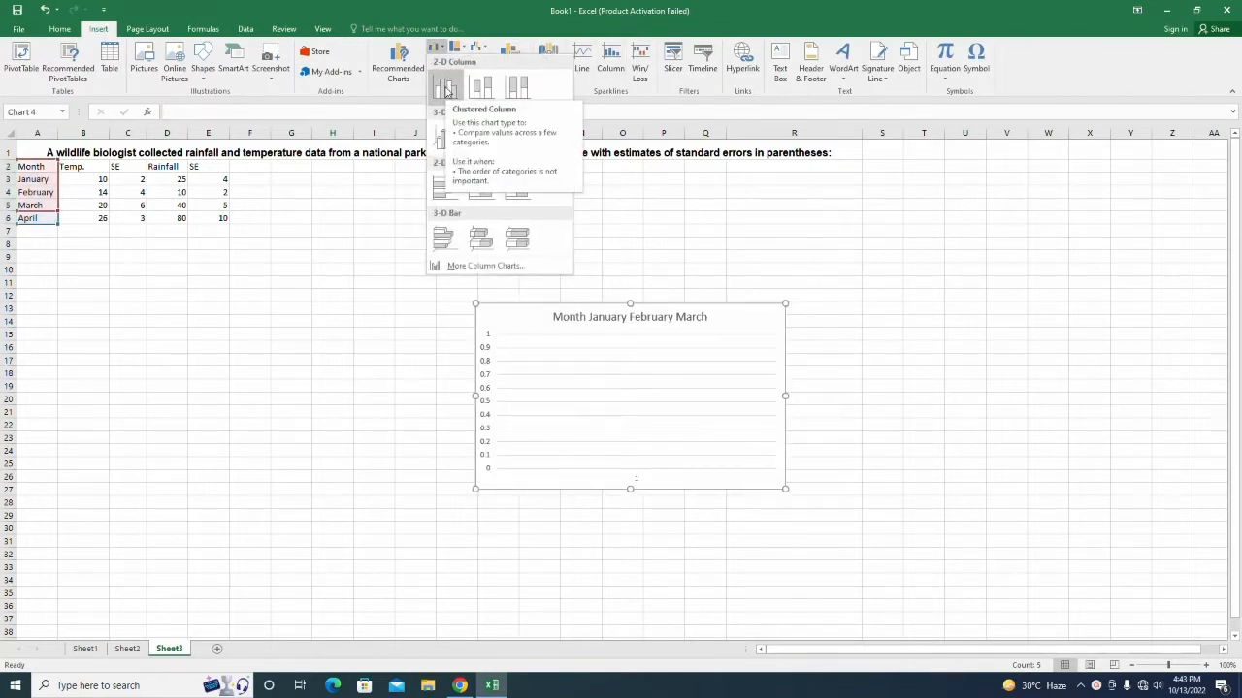
pyautogui.click(447, 90)
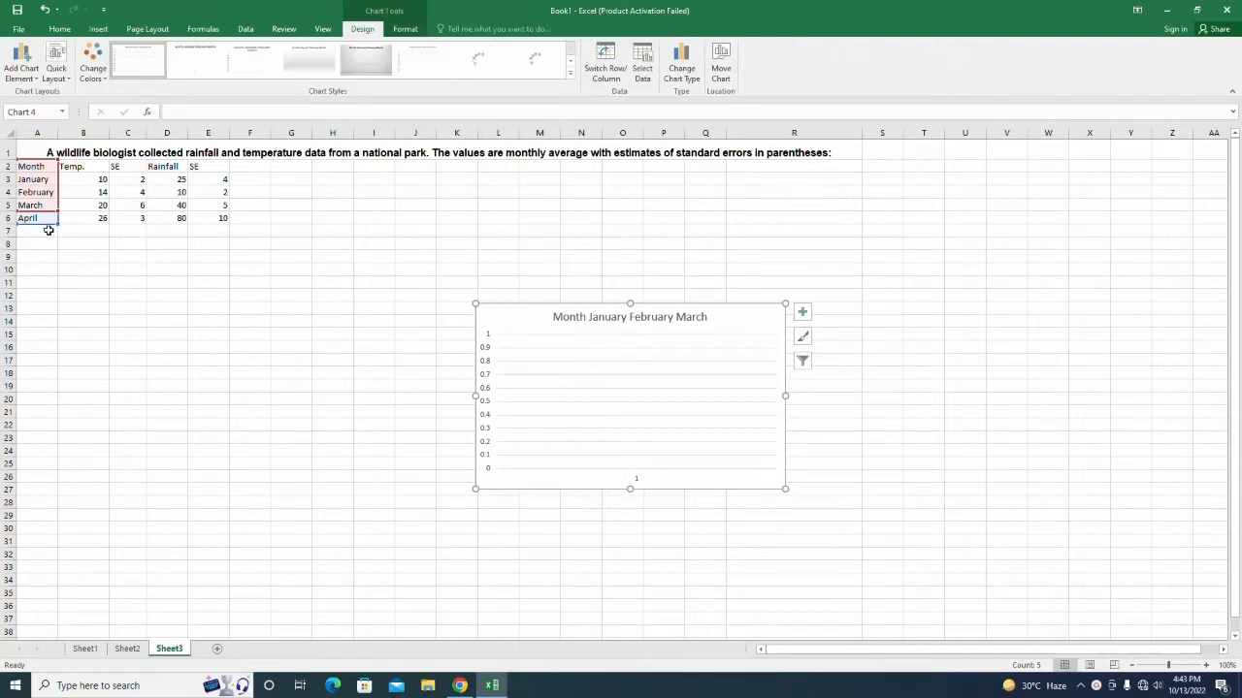
pyautogui.press('Escape')
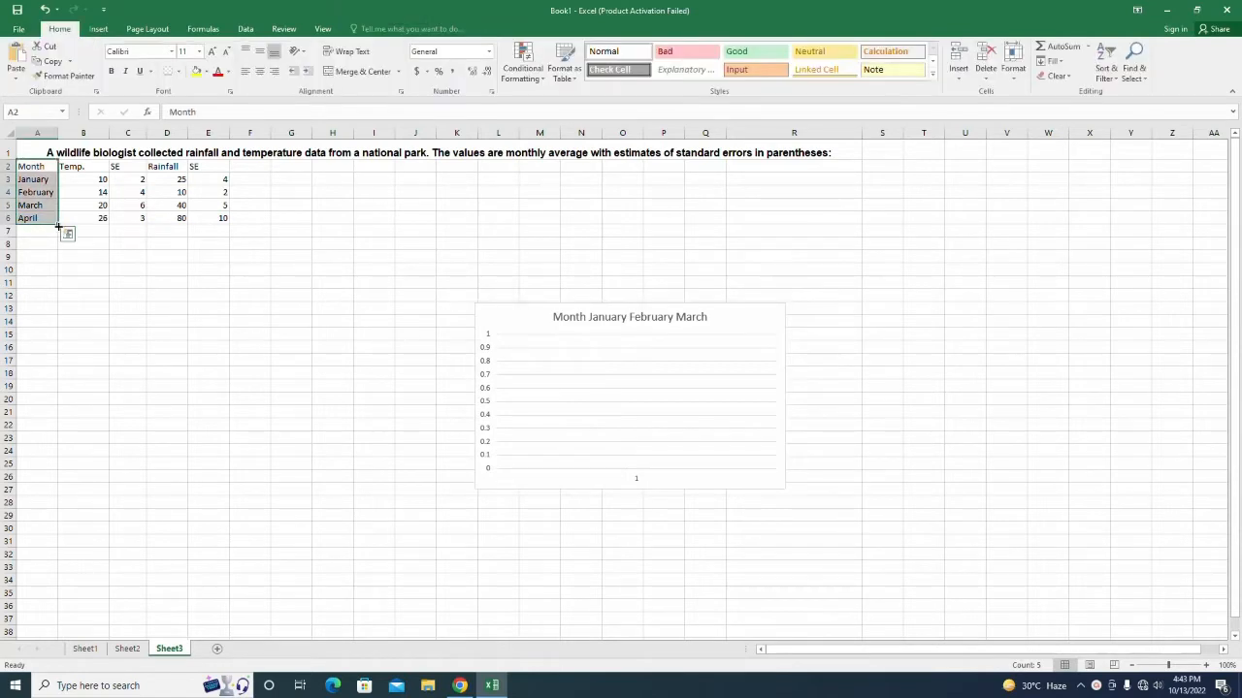
# Undo the accidental fill of month labels into column B, restoring the Temp. values.
pyautogui.moveTo(59, 225); pyautogui.dragTo(93, 227)
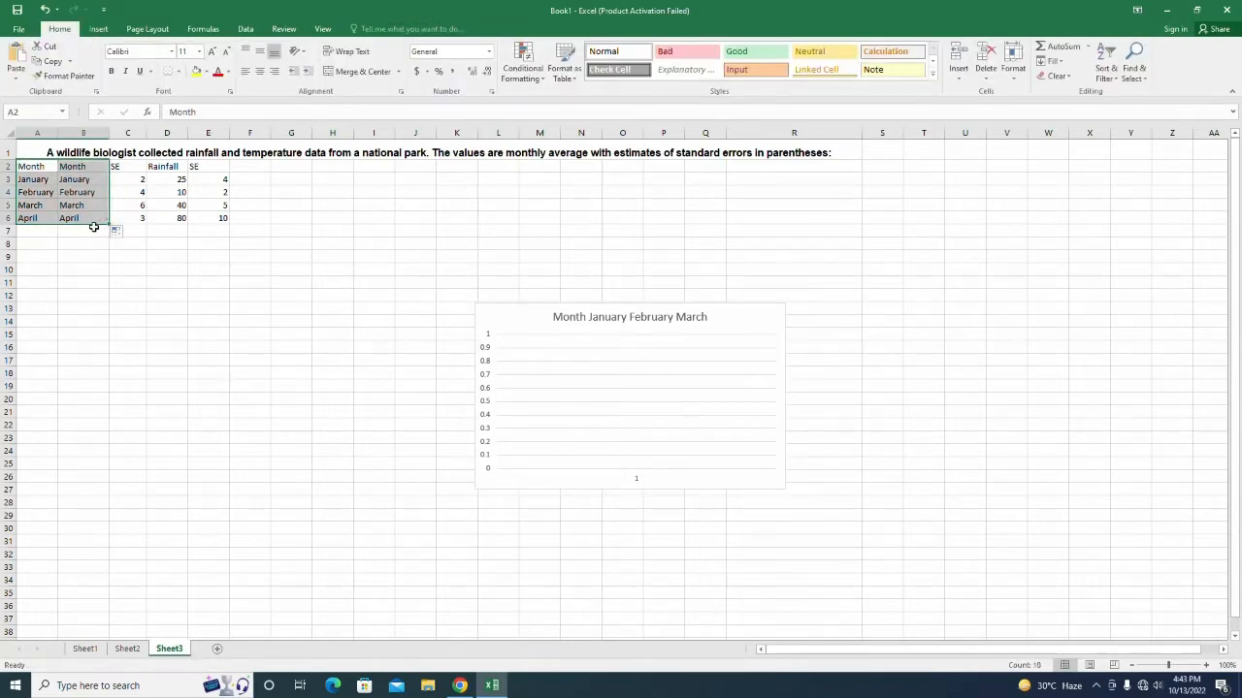
pyautogui.click(93, 219)
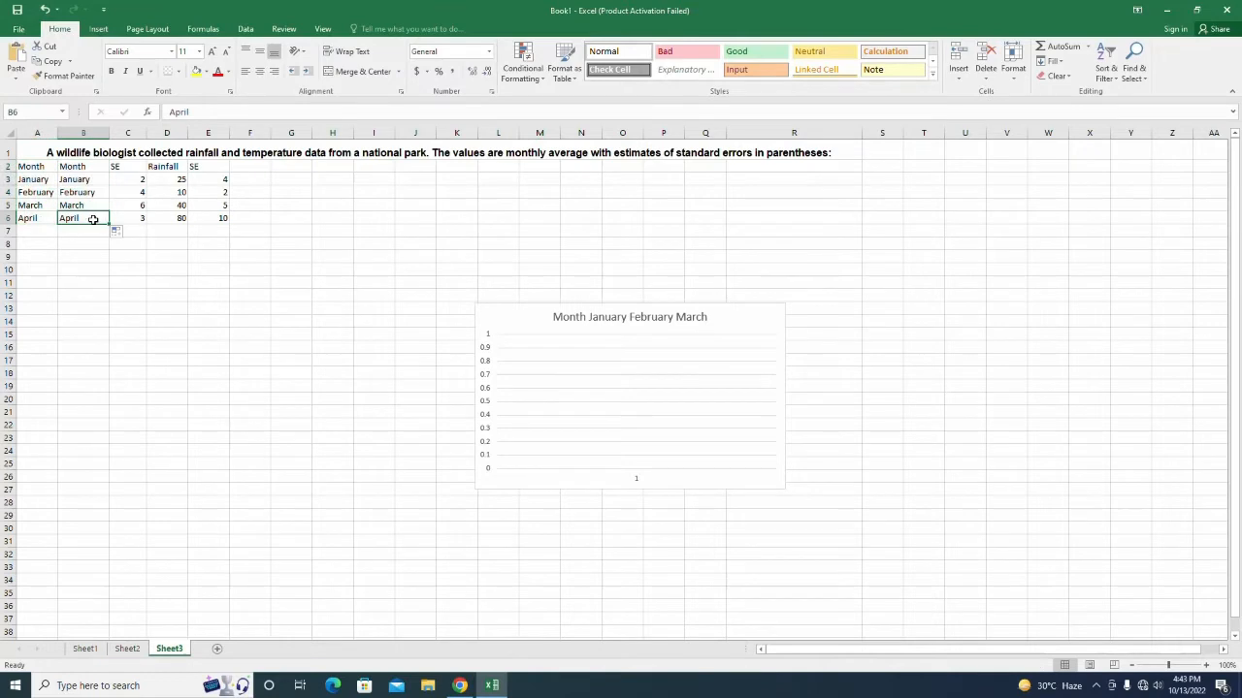
pyautogui.click(397, 471)
pyautogui.click(527, 316)
pyautogui.press('Delete')
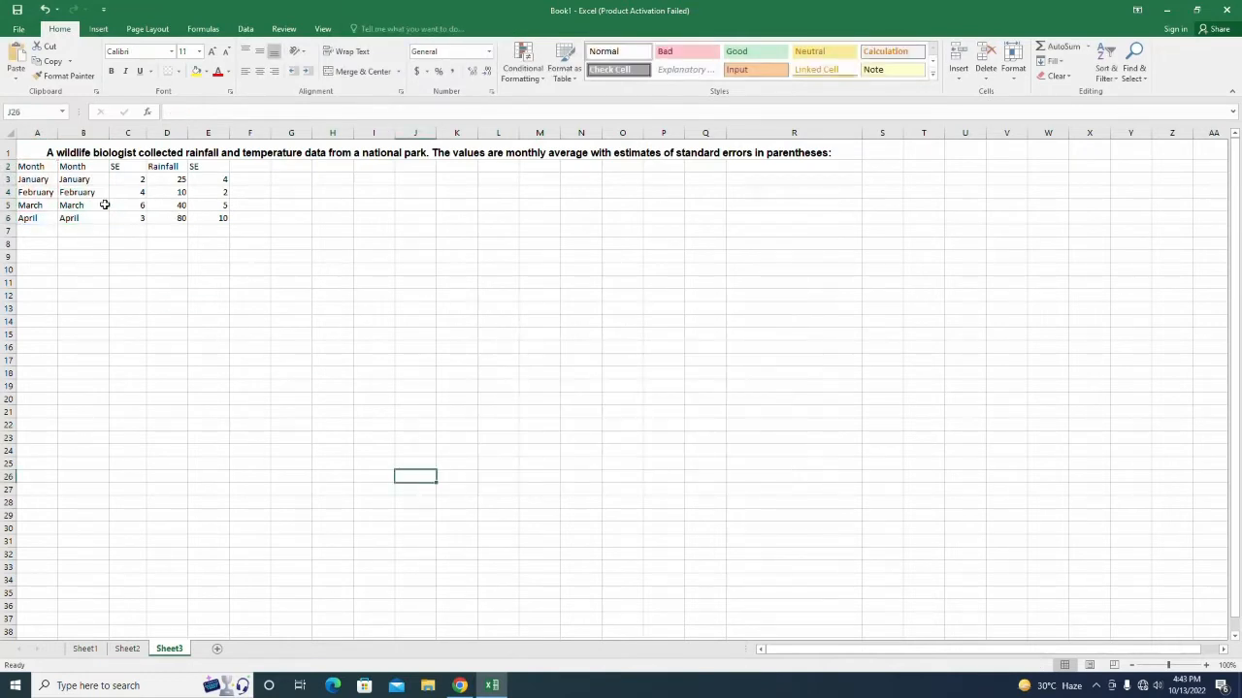
pyautogui.moveTo(51, 169); pyautogui.dragTo(69, 168)
pyautogui.click(61, 272)
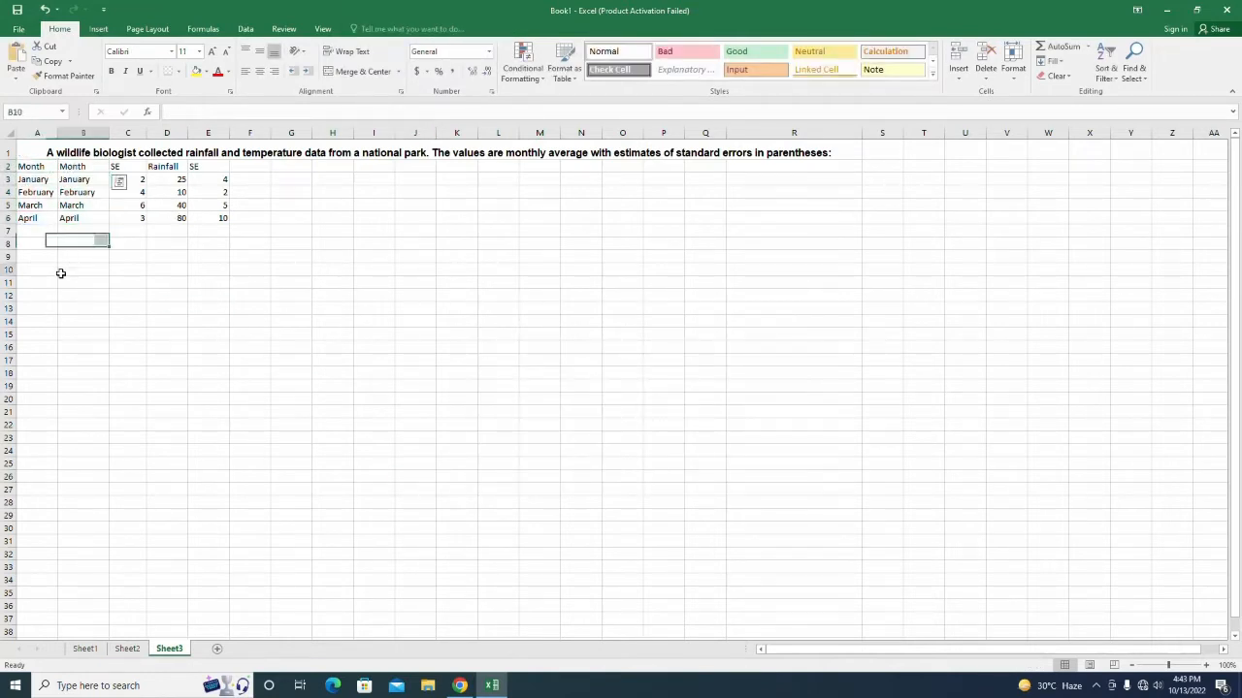
pyautogui.click(45, 9)
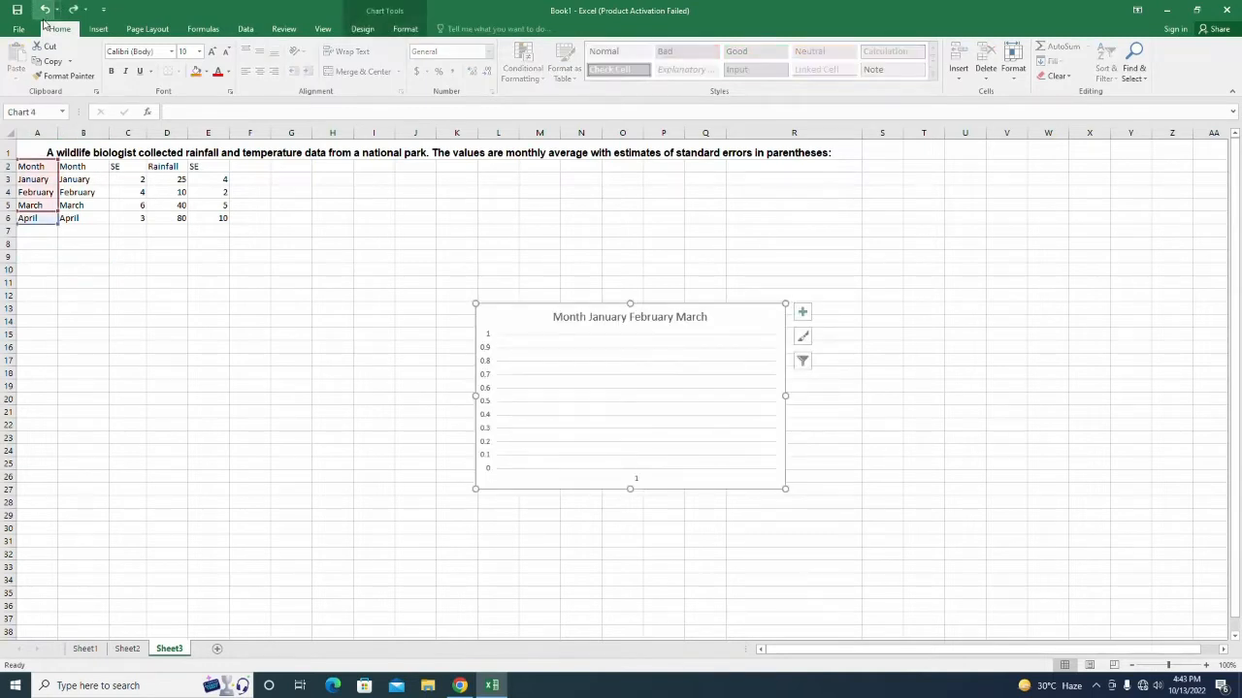
pyautogui.click(45, 9)
pyautogui.click(45, 9)
pyautogui.click(33, 167)
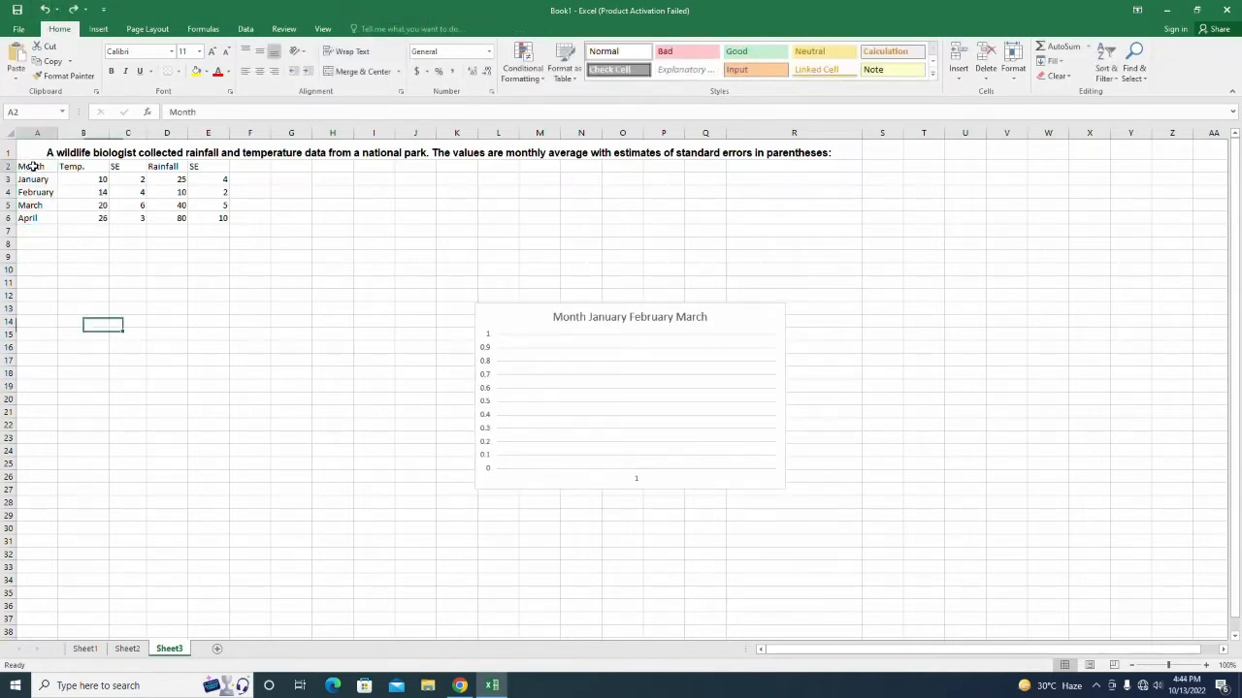
# Insert a clustered column chart of the Month and Temp. data in A2:B6.
pyautogui.moveTo(33, 167); pyautogui.dragTo(102, 217)
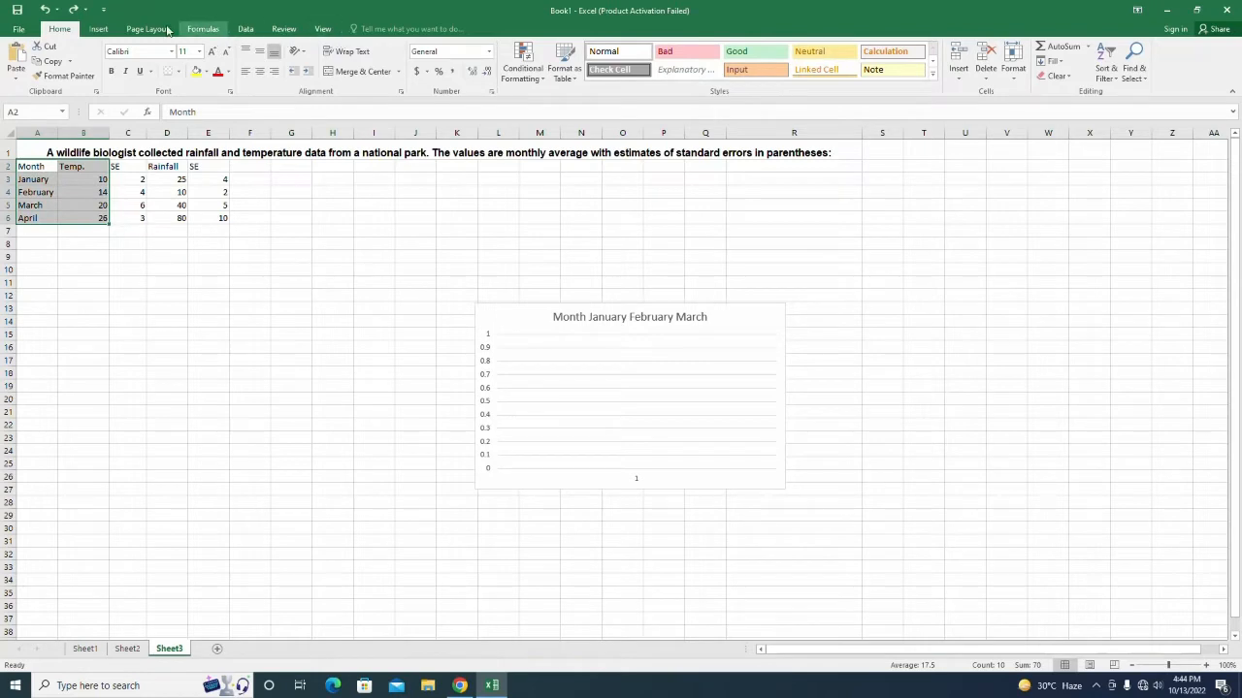
pyautogui.click(98, 29)
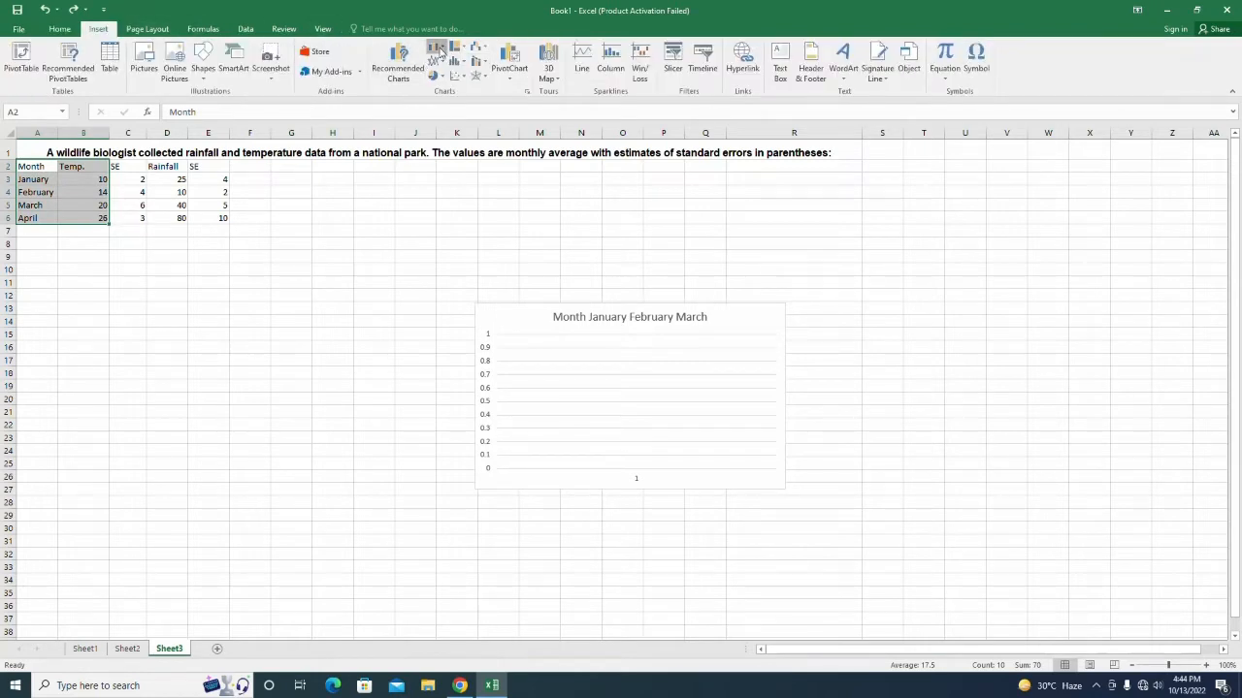
pyautogui.click(437, 50)
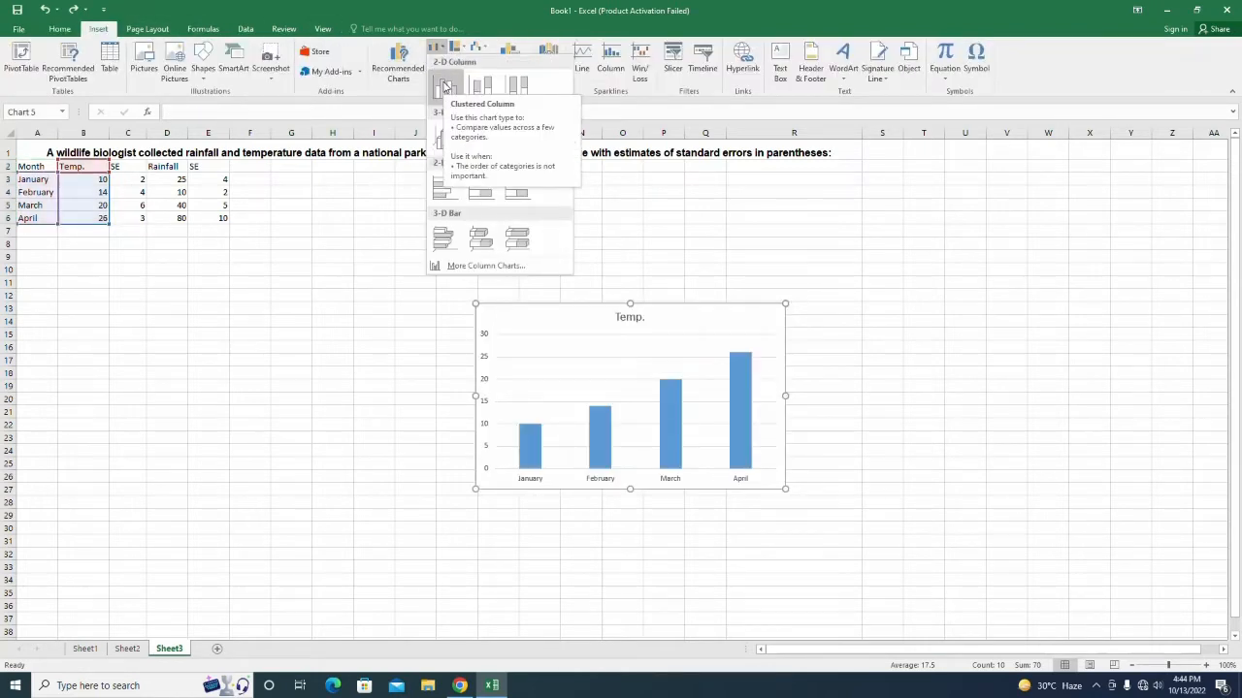
pyautogui.click(445, 86)
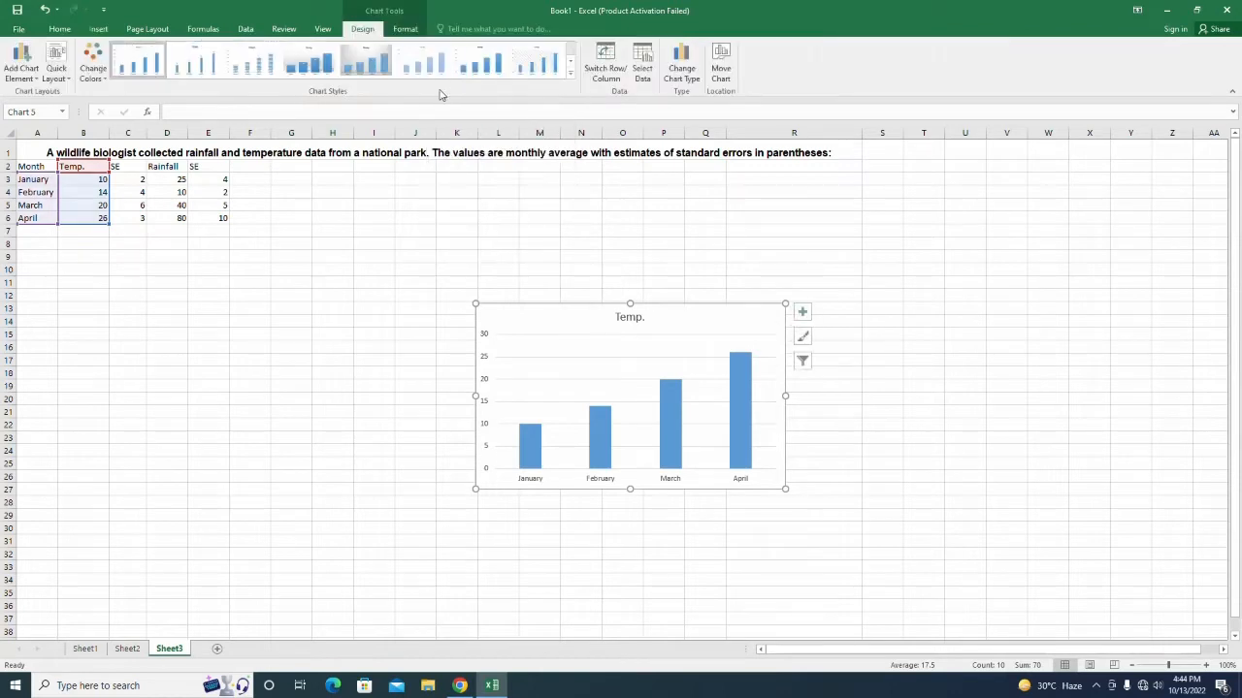
# Add Rainfall D2:D6 to the selection and insert a clustered Temp./Rainfall column chart.
pyautogui.moveTo(167, 166); pyautogui.dragTo(174, 219)
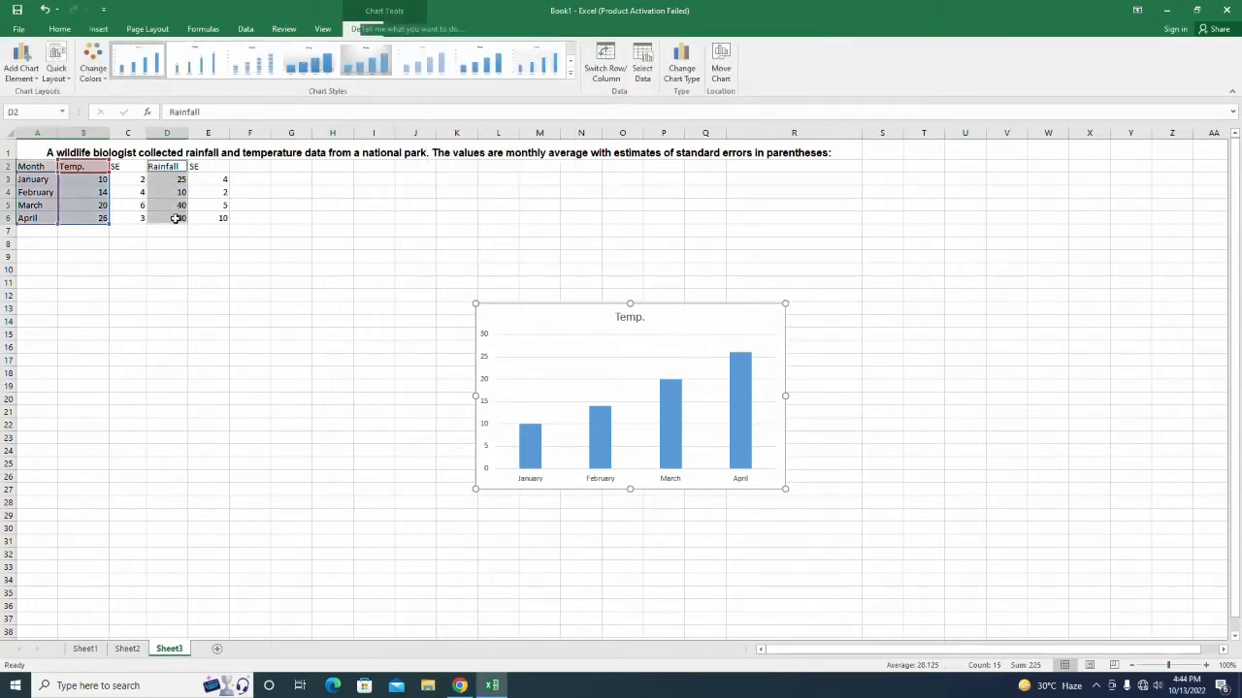
pyautogui.click(110, 31)
pyautogui.click(438, 49)
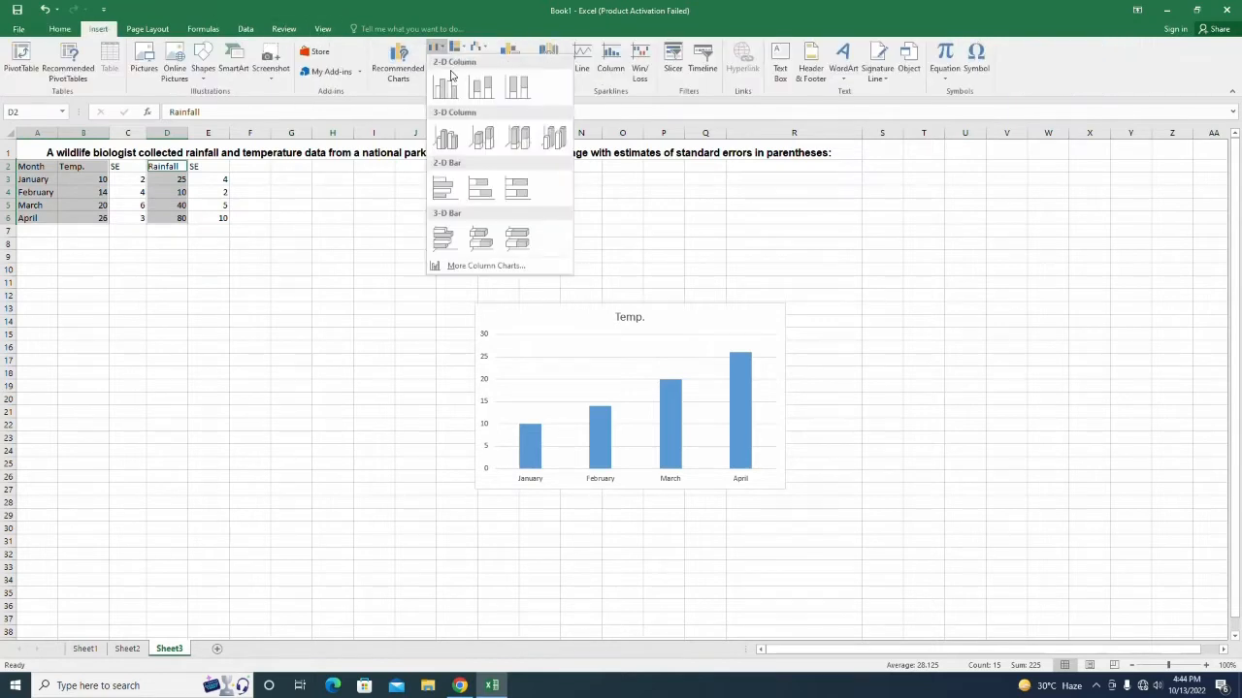
pyautogui.click(445, 86)
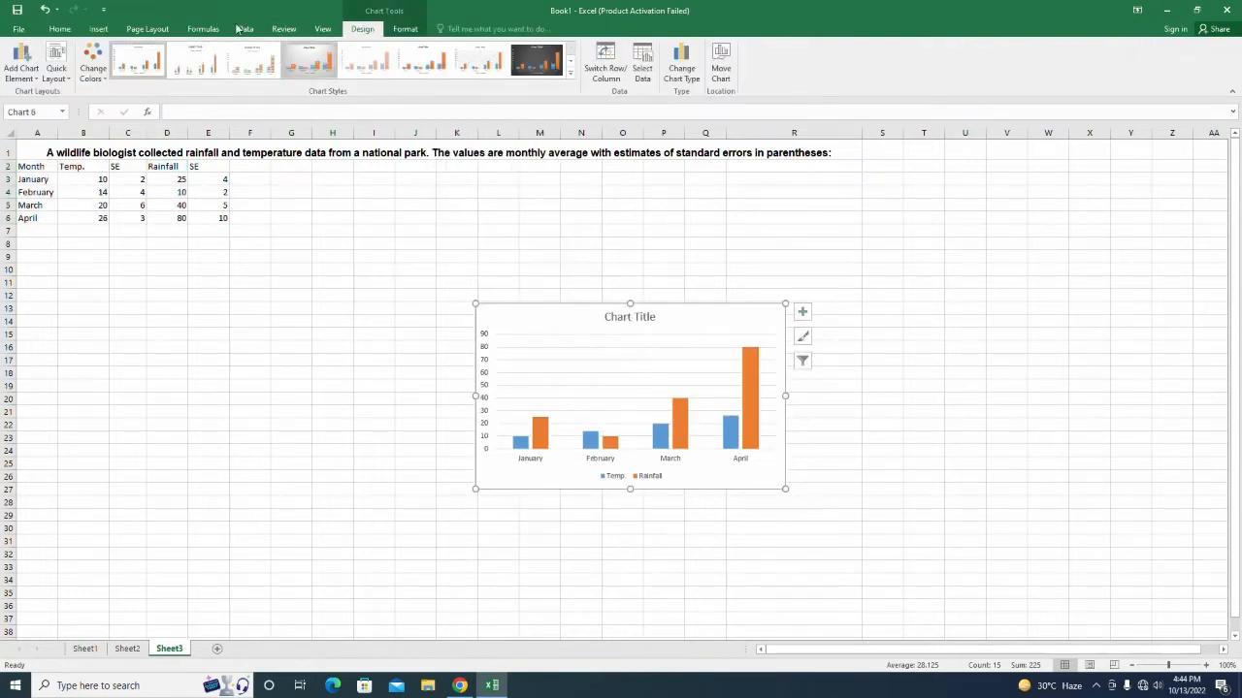
pyautogui.click(60, 74)
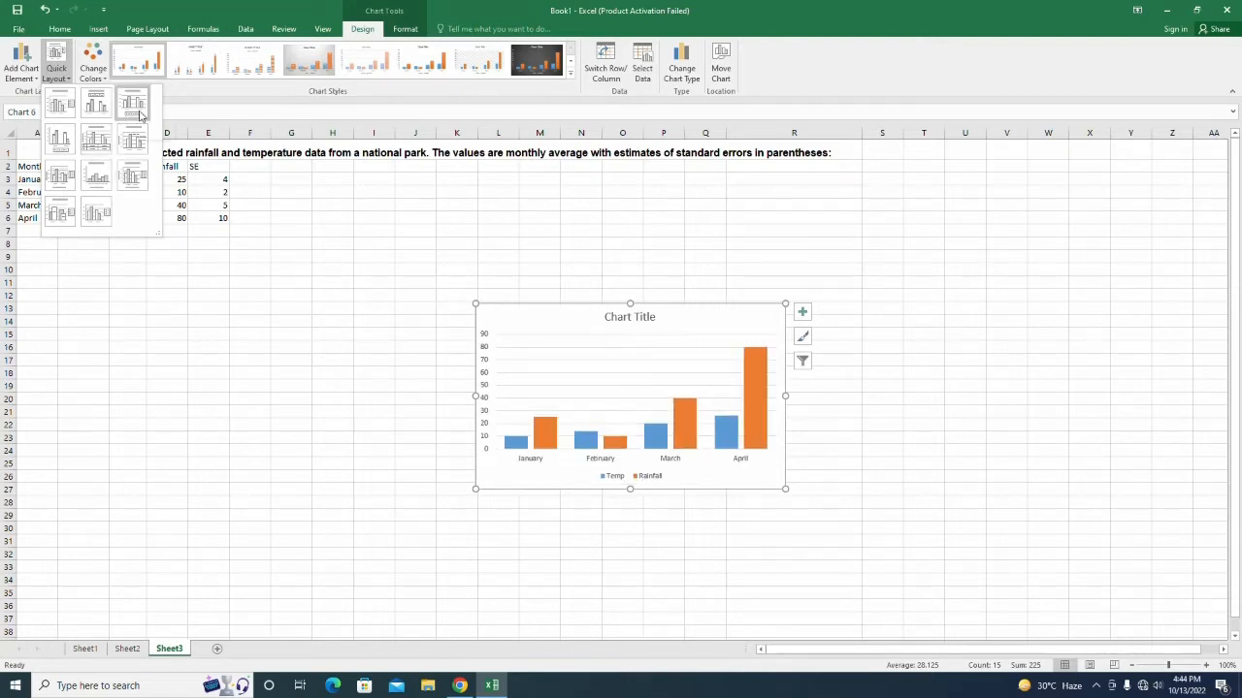
# Apply Quick Layout 9 to add axis titles and a right-side legend.
pyautogui.click(143, 186)
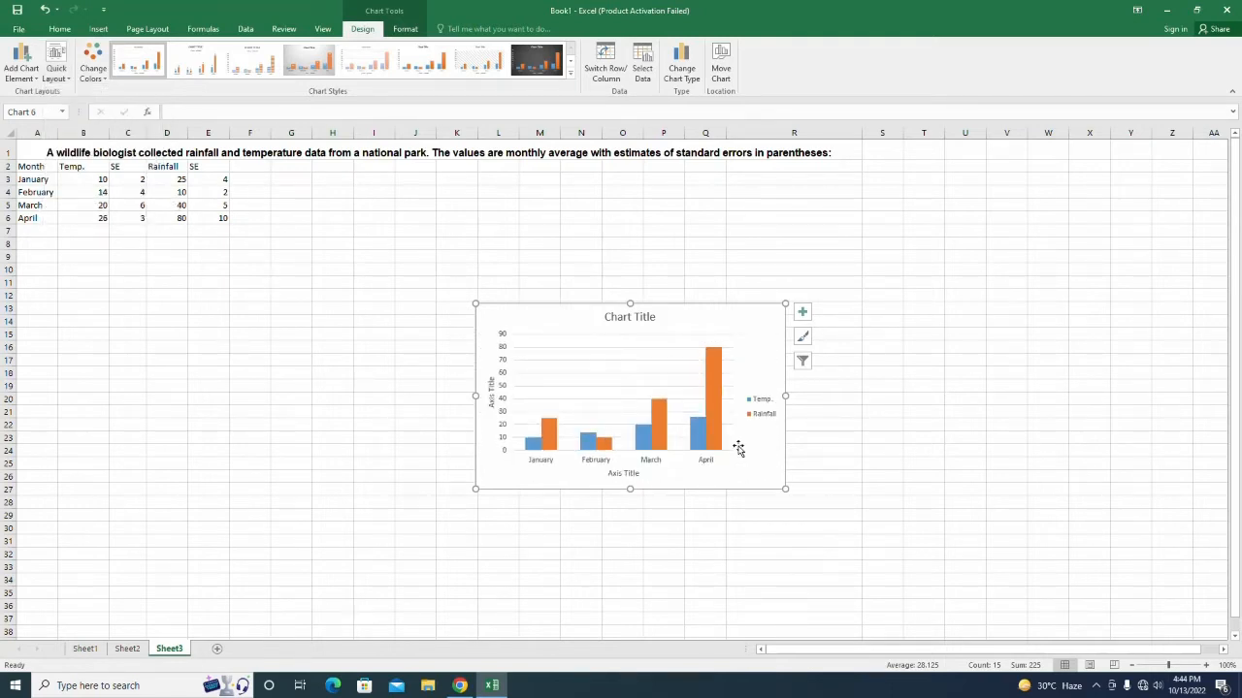
pyautogui.click(623, 473)
pyautogui.doubleClick(624, 474)
# Set the whole chart's text to font size 12.
pyautogui.click(584, 487)
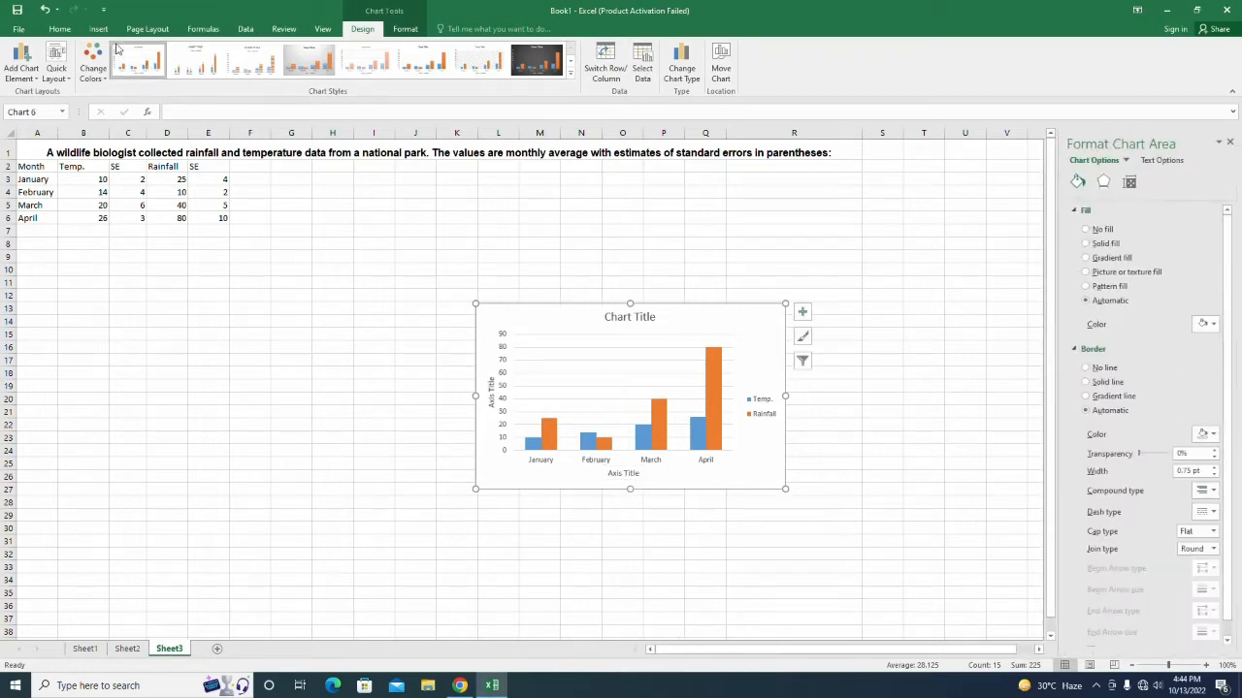
pyautogui.click(61, 30)
pyautogui.click(198, 52)
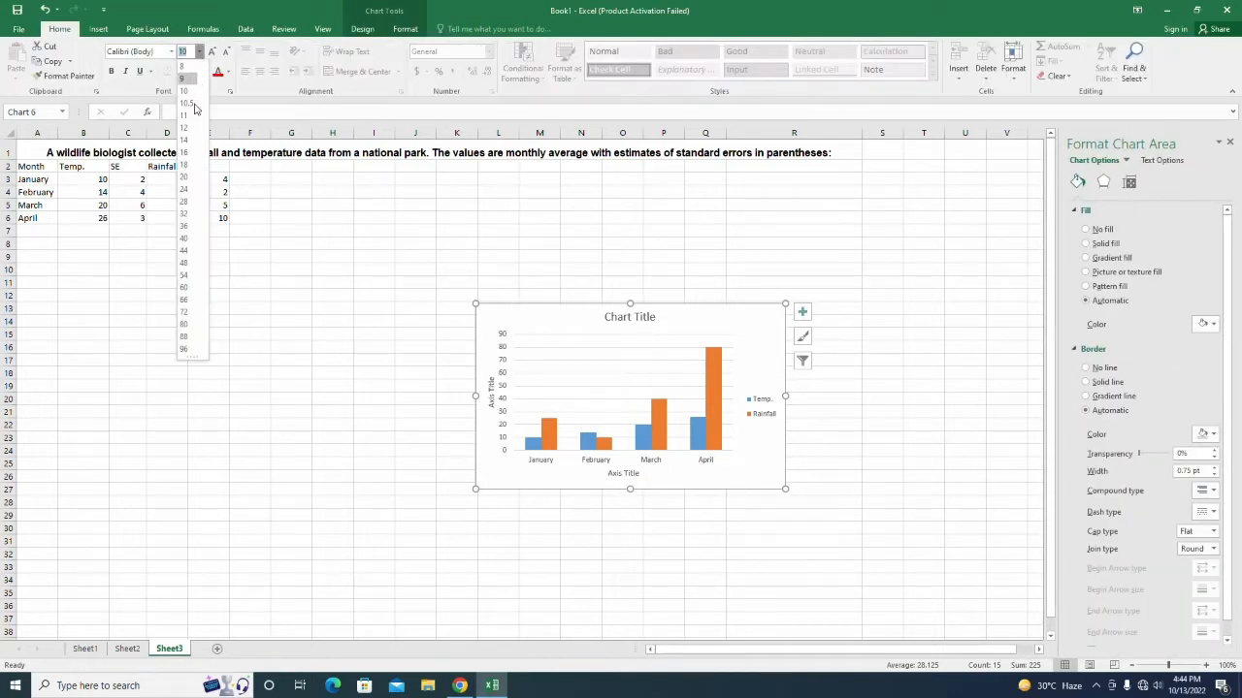
pyautogui.click(184, 127)
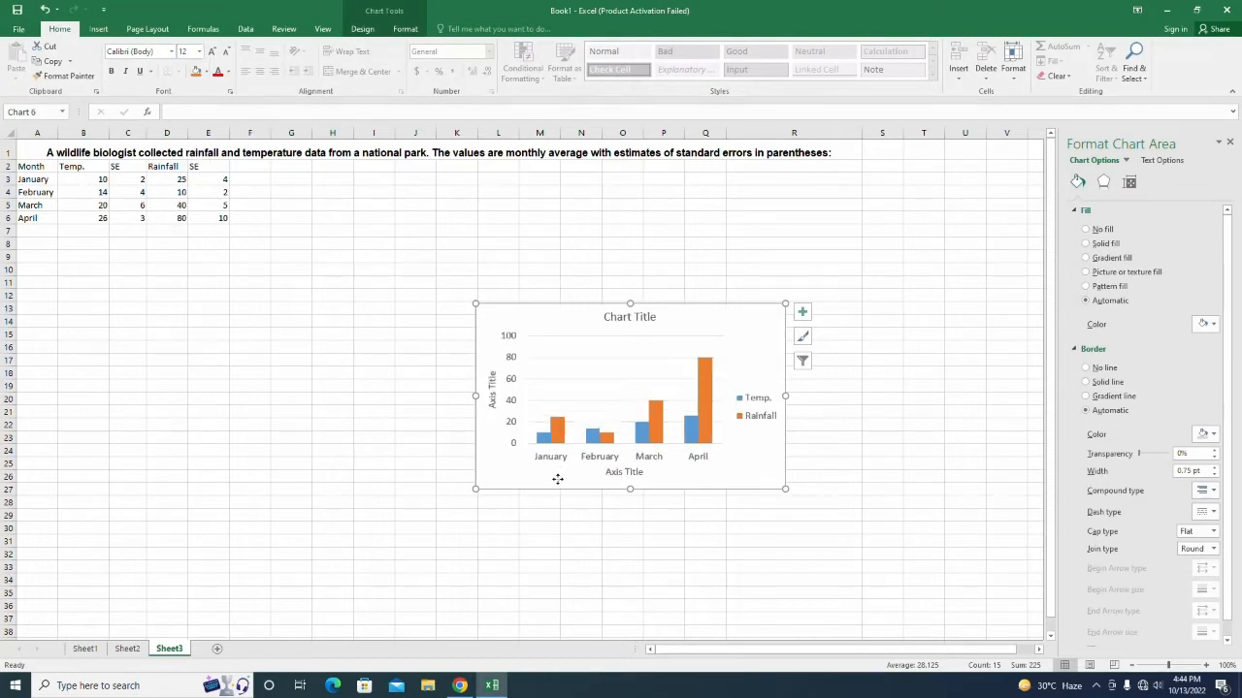
pyautogui.click(765, 407)
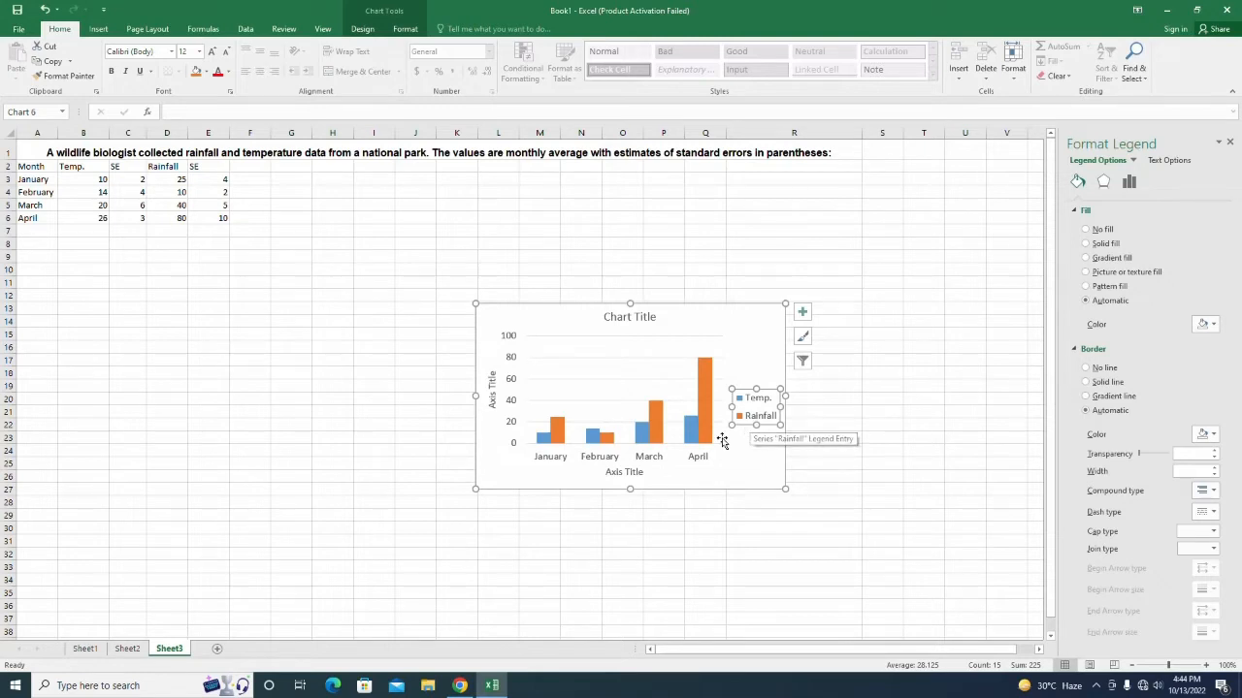
pyautogui.click(623, 473)
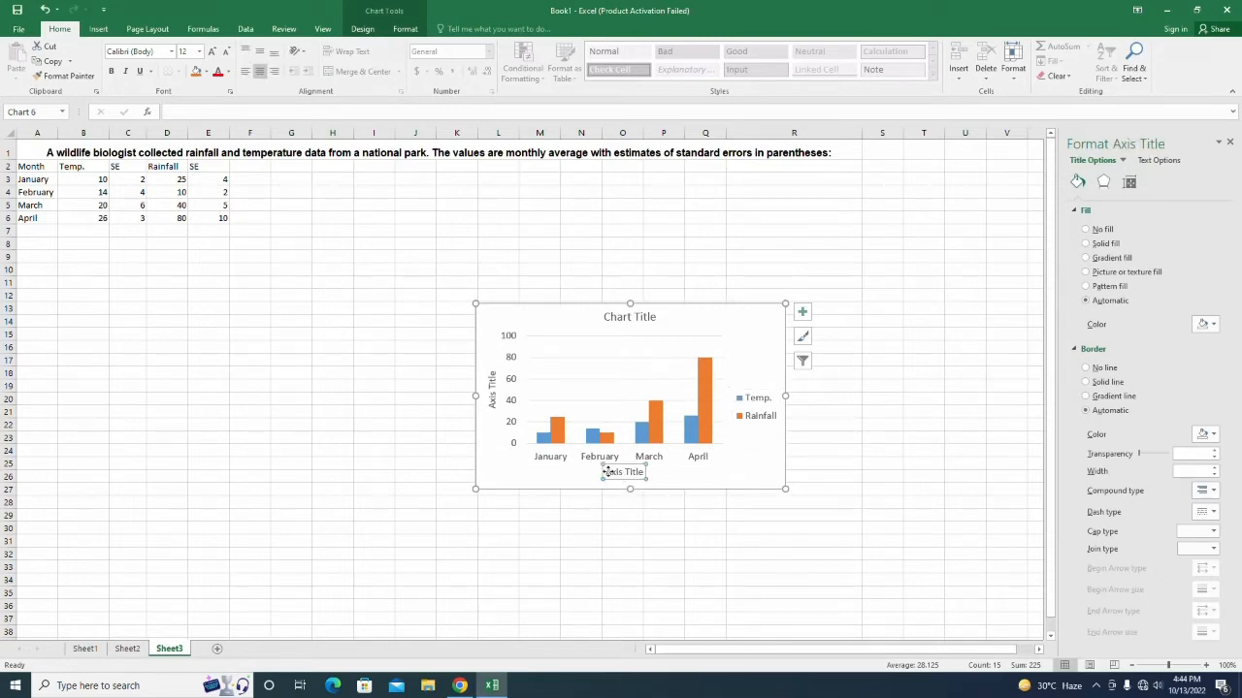
# Title the horizontal axis 'Months'.
pyautogui.moveTo(606, 472); pyautogui.dragTo(646, 473)
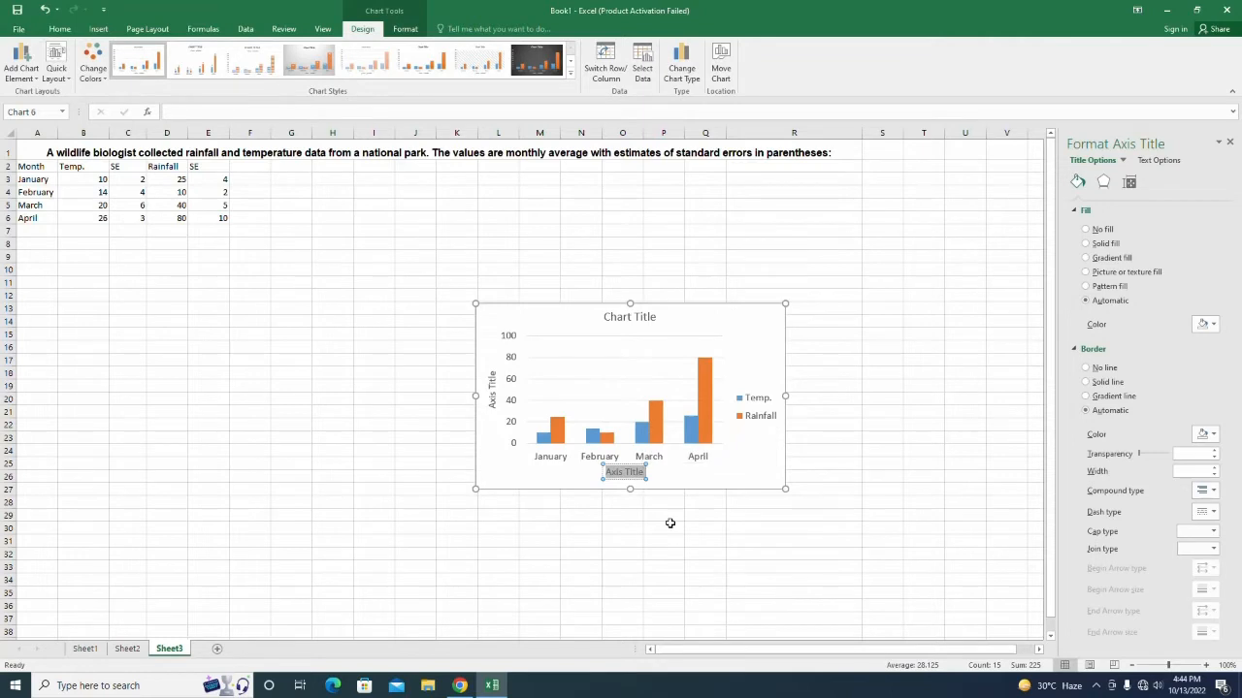
pyautogui.write('Months')
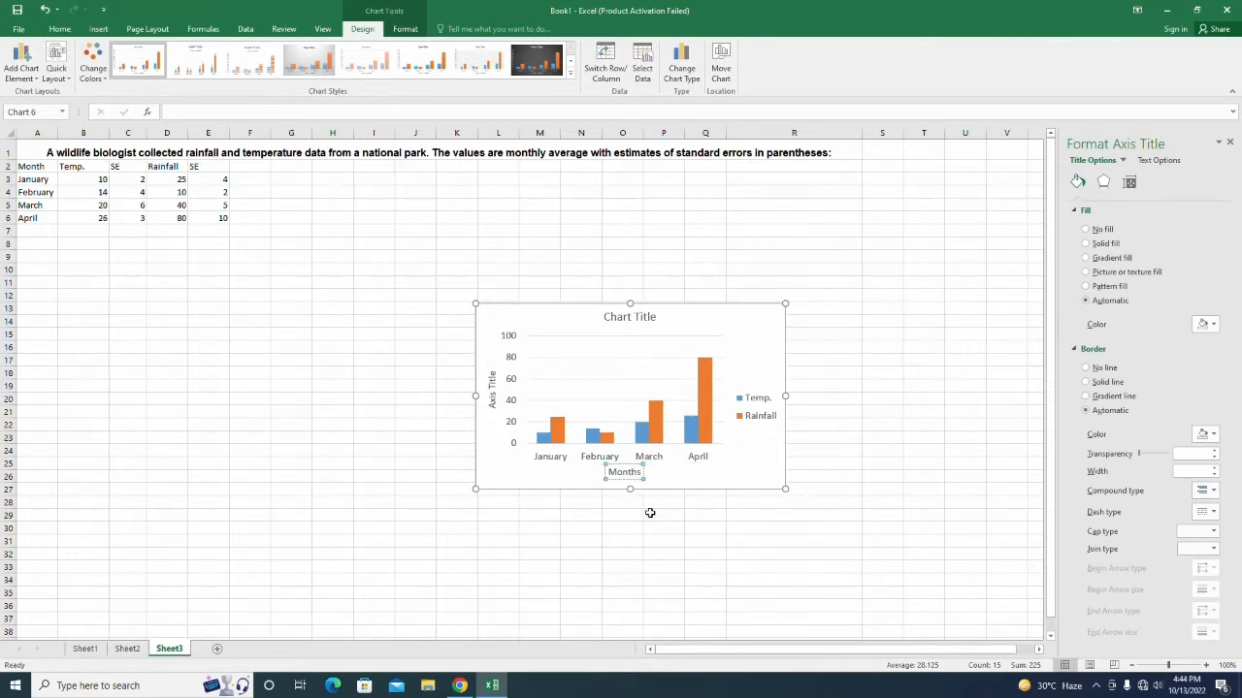
pyautogui.click(554, 483)
# Replace the vertical axis title placeholder with 'Reading'.
pyautogui.click(493, 404)
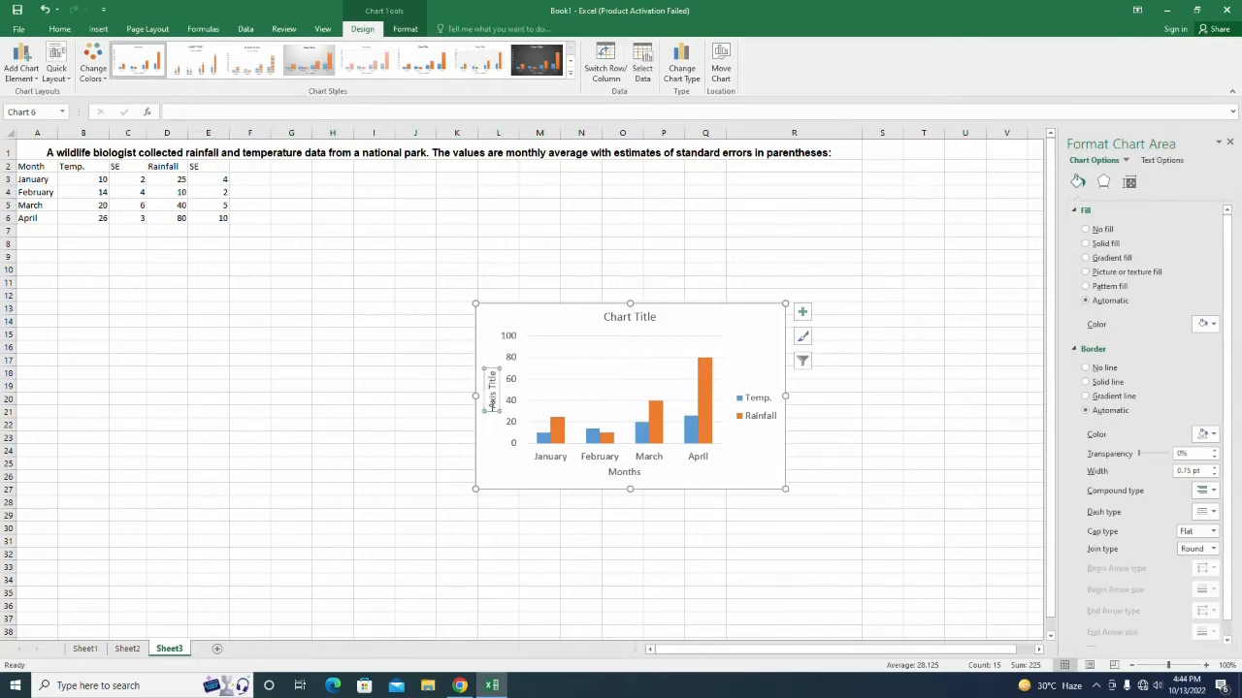
pyautogui.click(492, 406)
pyautogui.moveTo(490, 374); pyautogui.dragTo(491, 406)
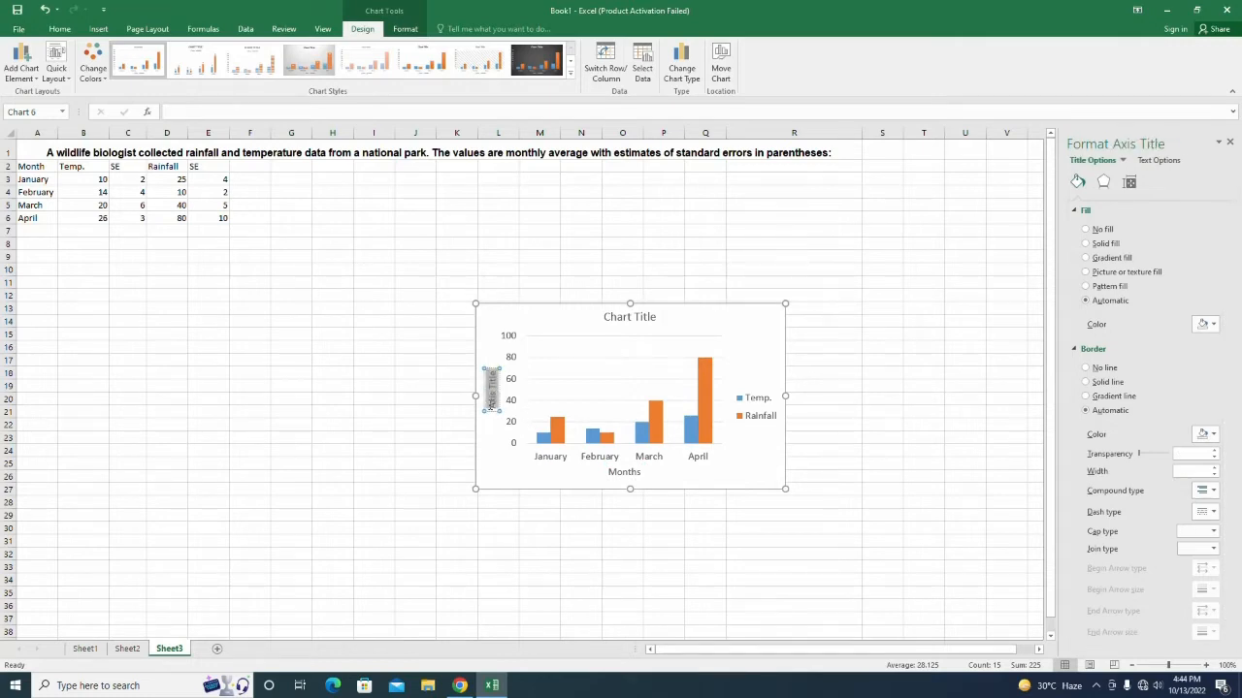
pyautogui.press('Delete')
pyautogui.write('Reading')
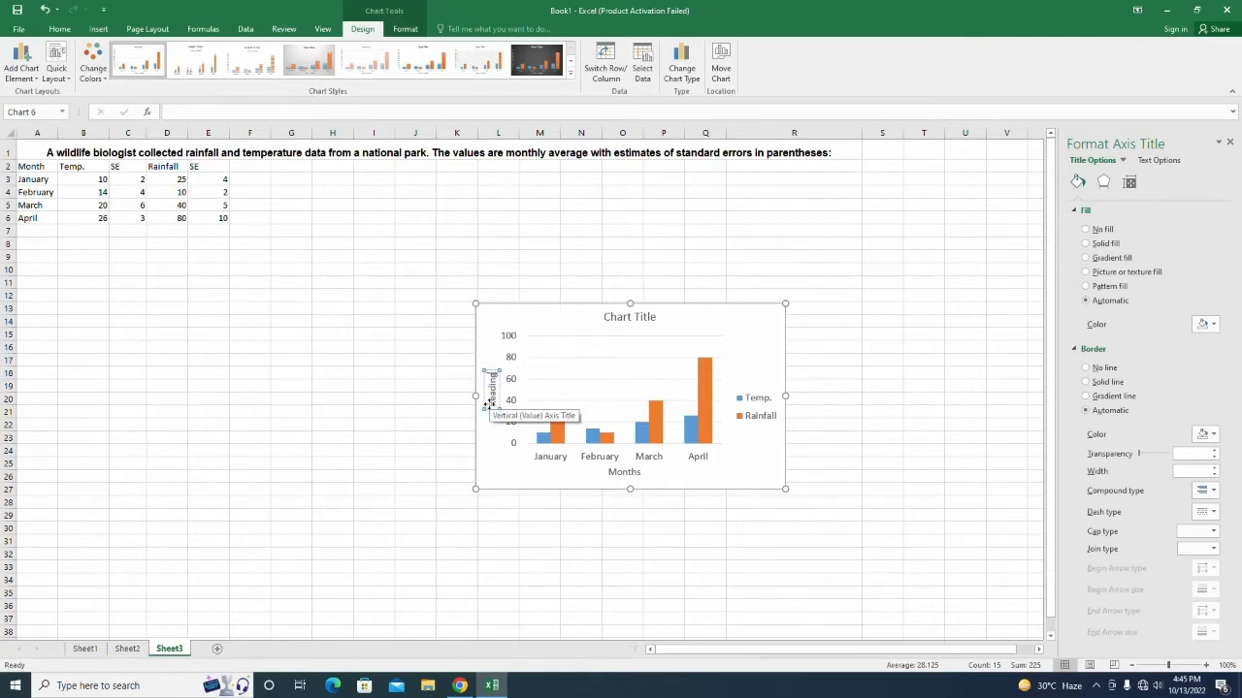
pyautogui.click(420, 482)
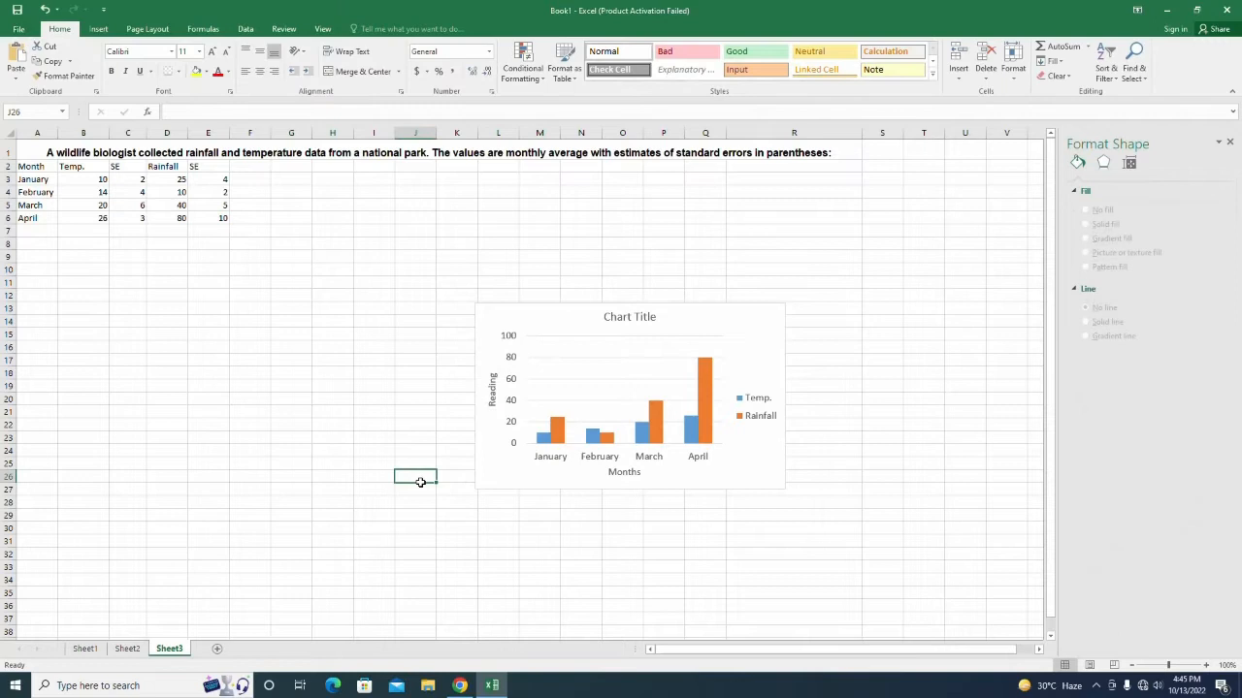
# Retitle the chart 'Status of Rainfall and Temperature'.
pyautogui.click(619, 316)
pyautogui.moveTo(604, 317); pyautogui.dragTo(659, 317)
pyautogui.write('S')
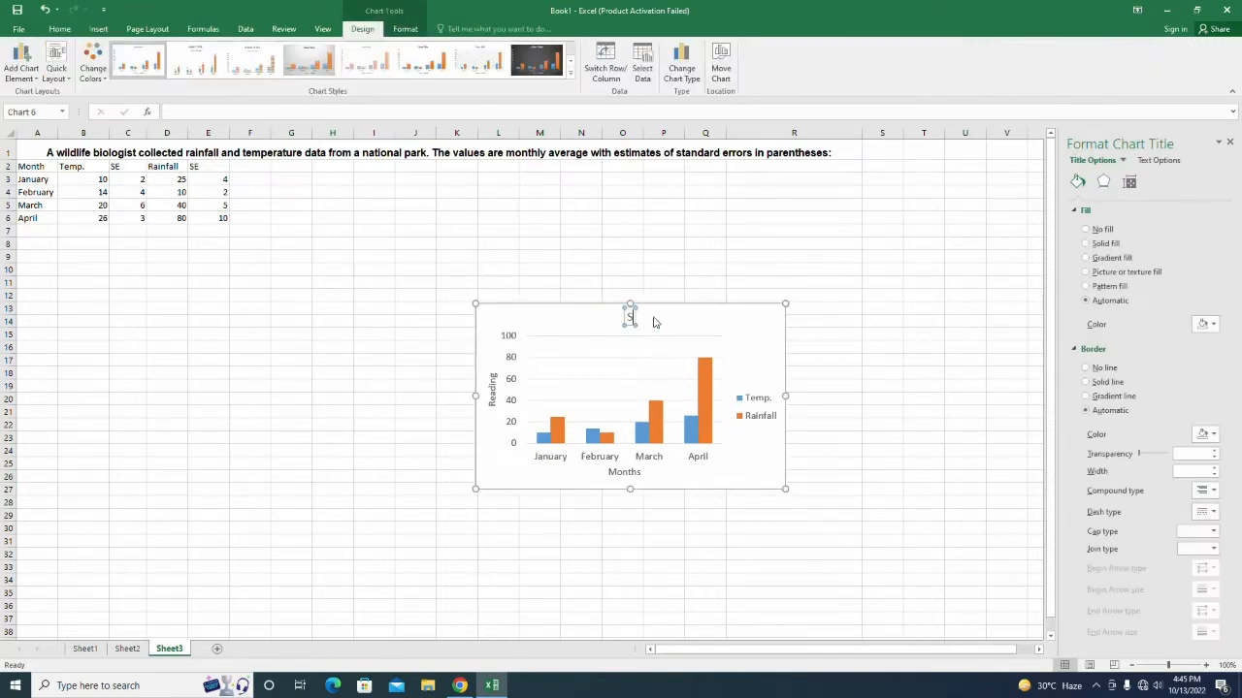
pyautogui.write('tatus of Rainfa')
pyautogui.press('BackSpace')
pyautogui.press('BackSpace')
pyautogui.press('BackSpace')
pyautogui.press('BackSpace')
pyautogui.write('fall an')
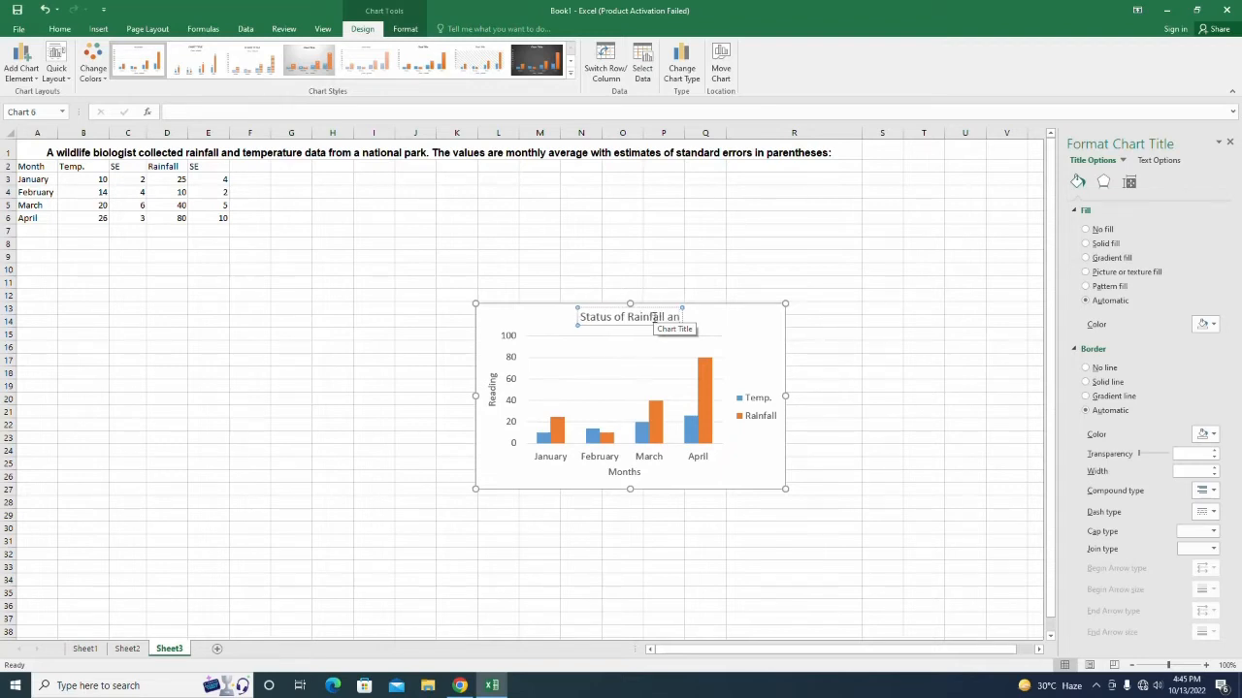
pyautogui.write('d tempe')
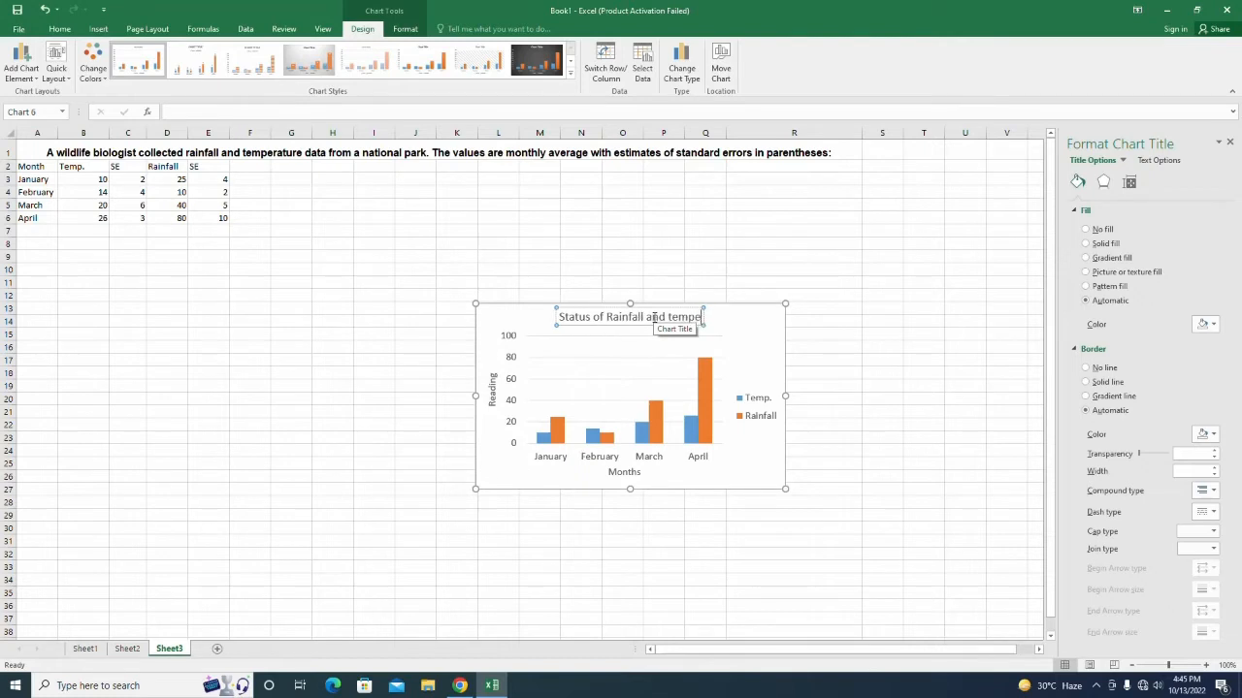
pyautogui.write('rature')
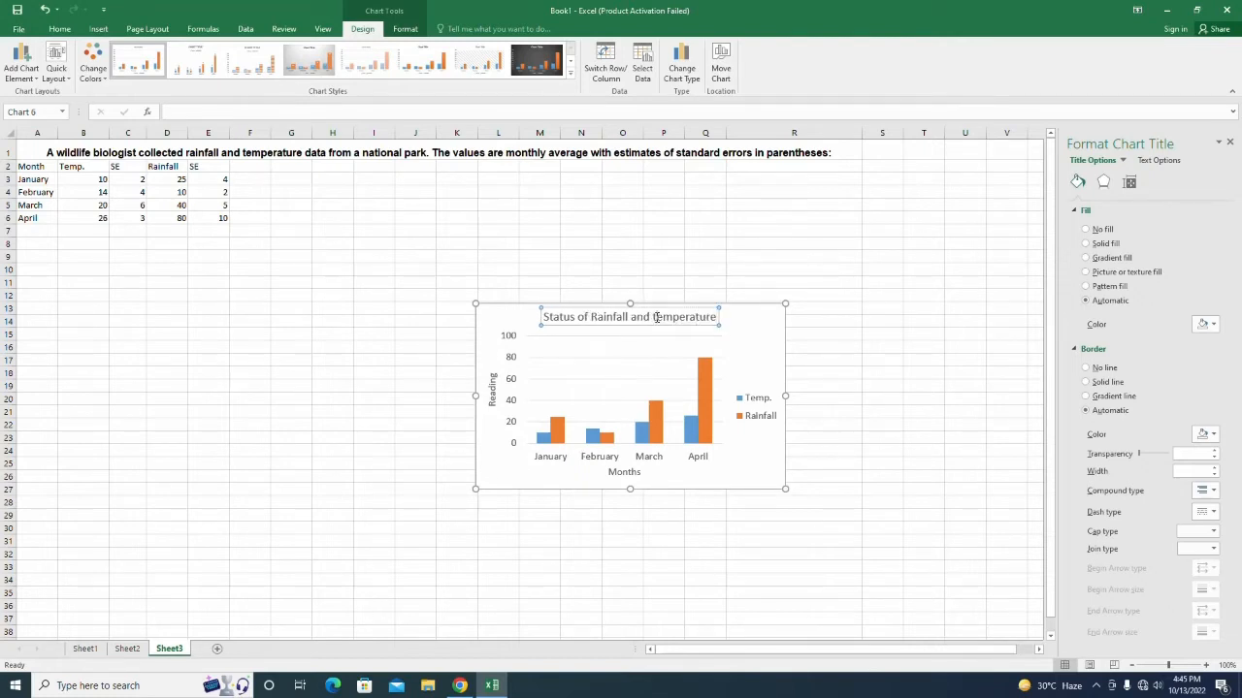
pyautogui.press('BackSpace')
pyautogui.write('T')
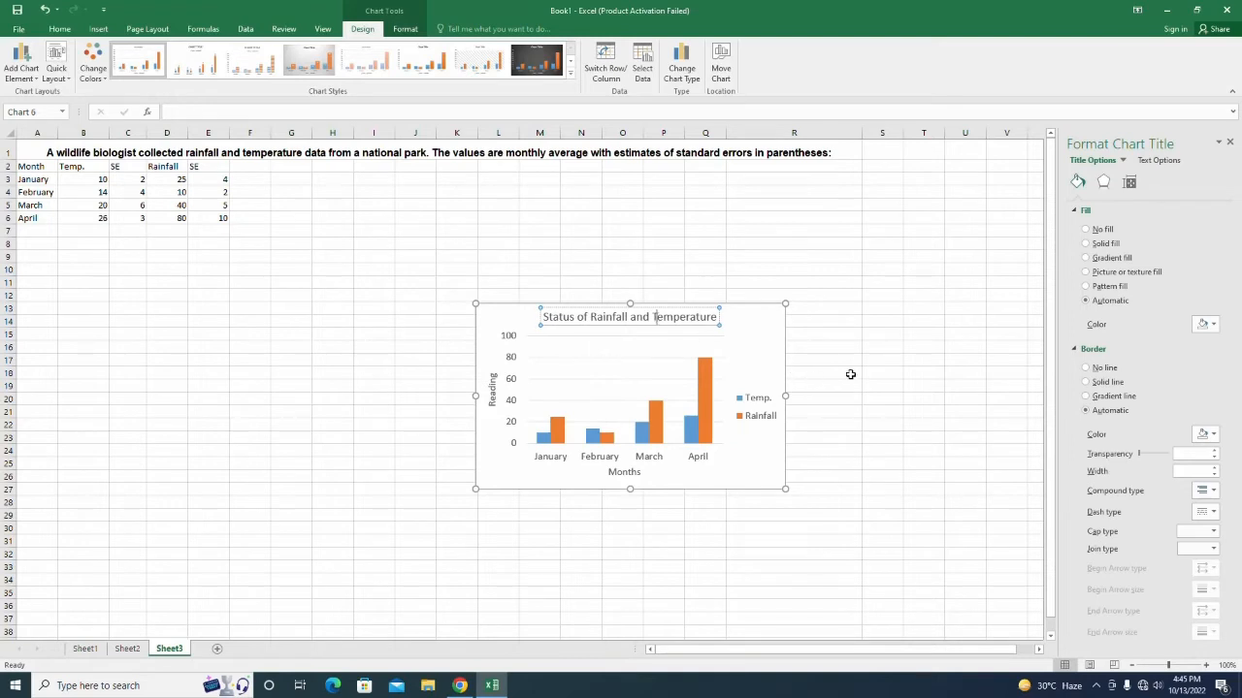
pyautogui.click(850, 375)
# Make the chart title bold at 16 pt.
pyautogui.click(639, 323)
pyautogui.click(638, 321)
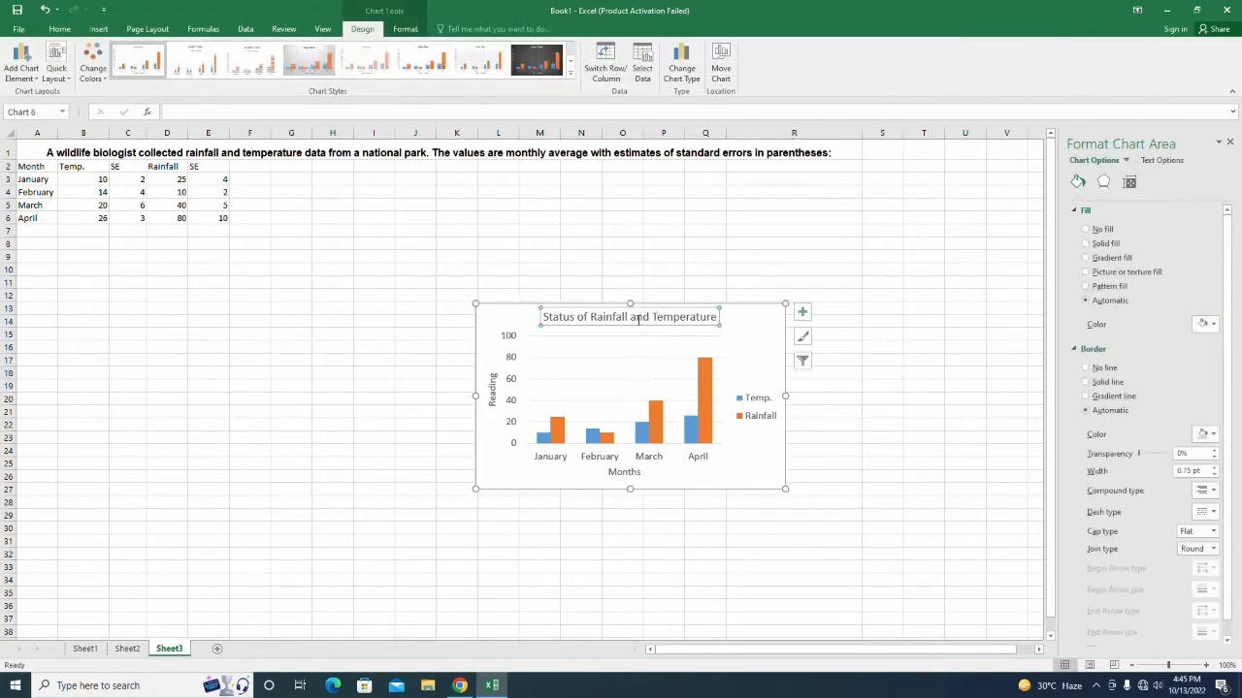
pyautogui.click(635, 330)
pyautogui.click(635, 324)
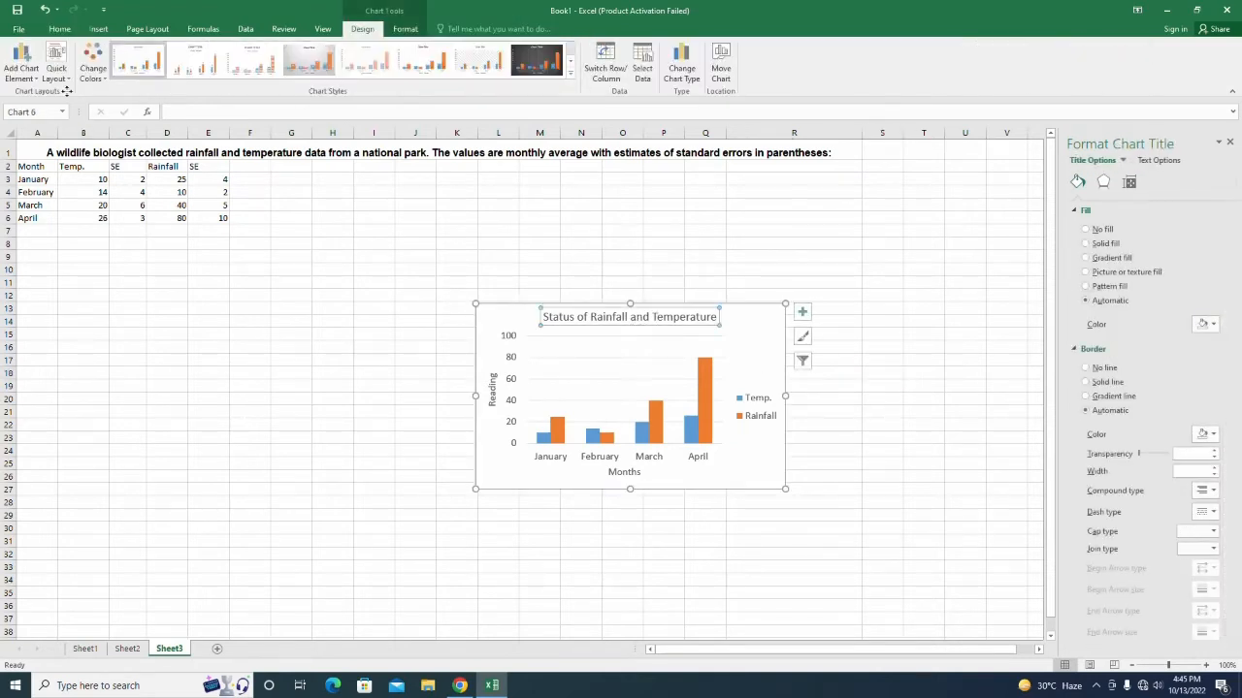
pyautogui.click(60, 28)
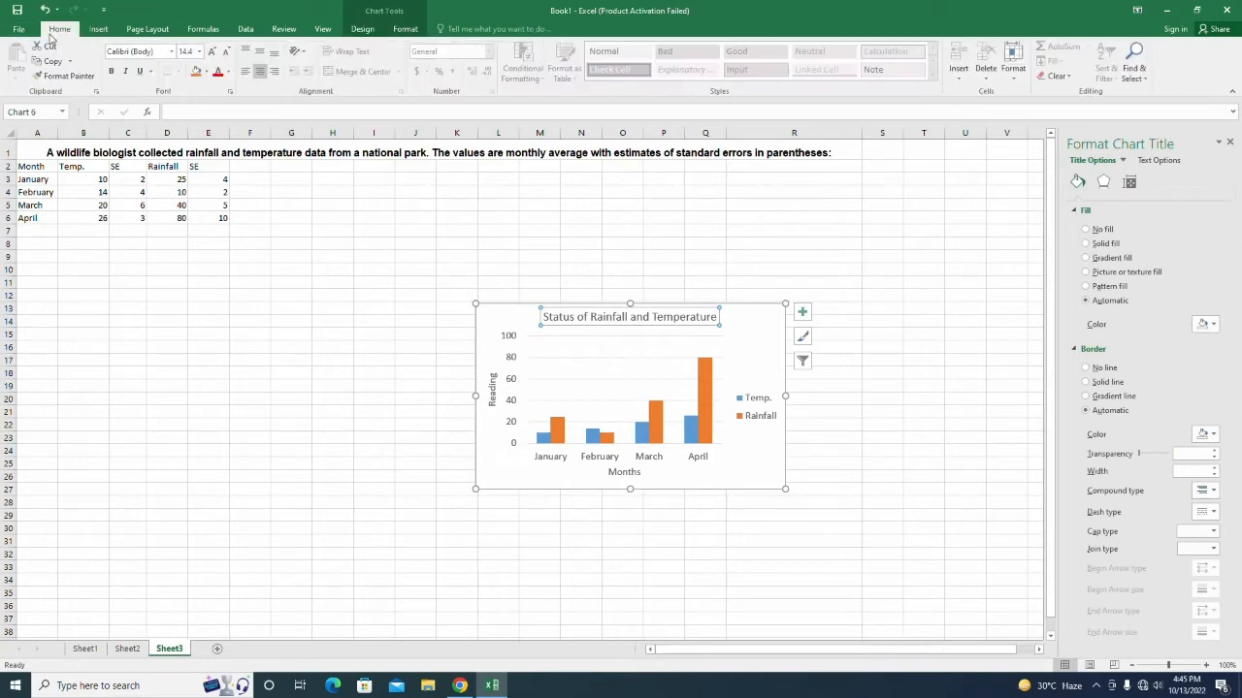
pyautogui.click(113, 73)
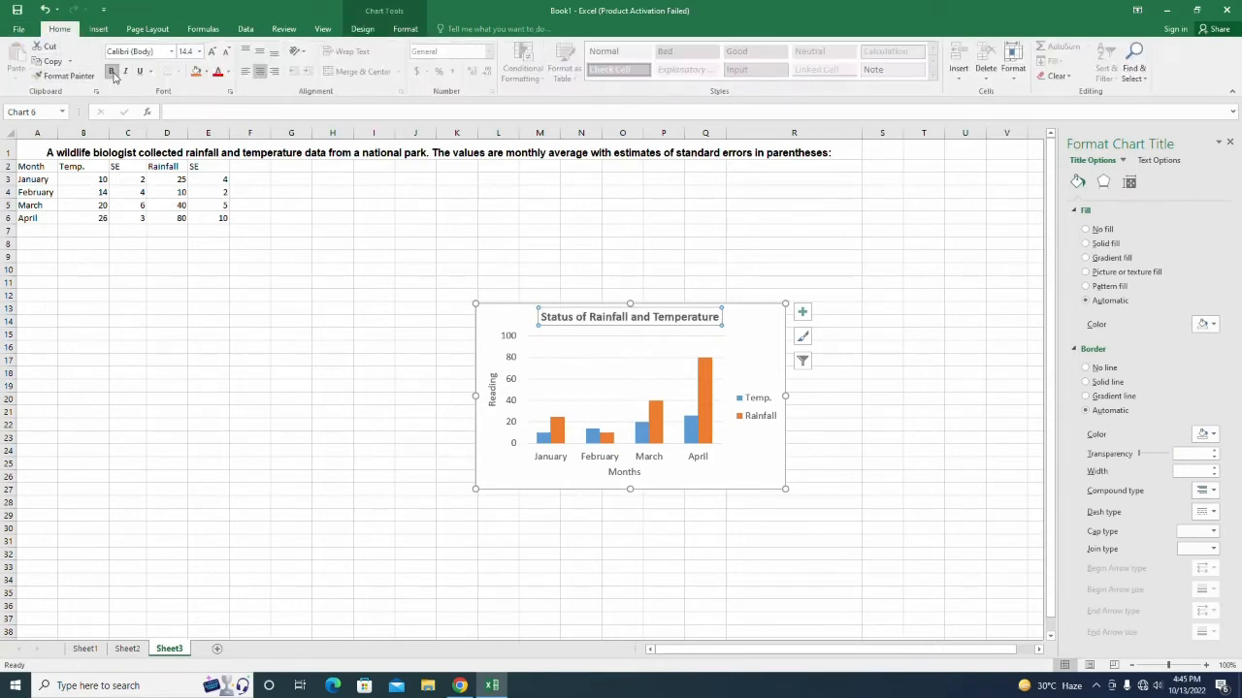
pyautogui.click(212, 51)
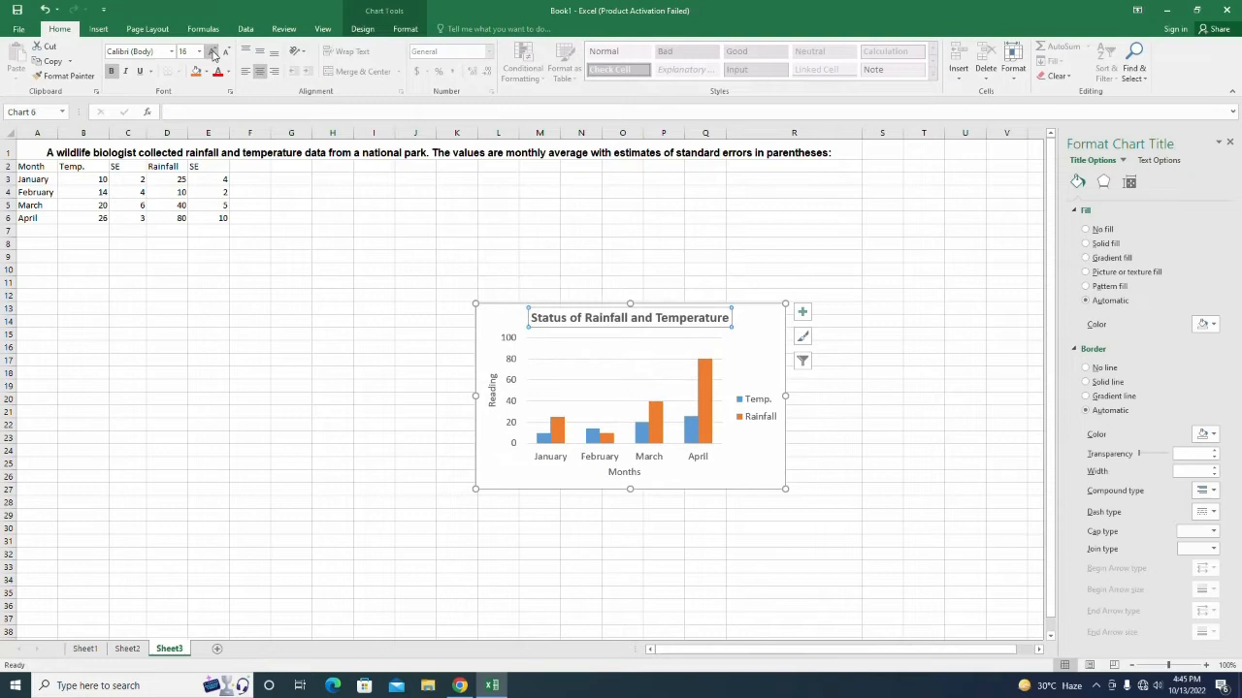
pyautogui.click(269, 396)
pyautogui.click(549, 387)
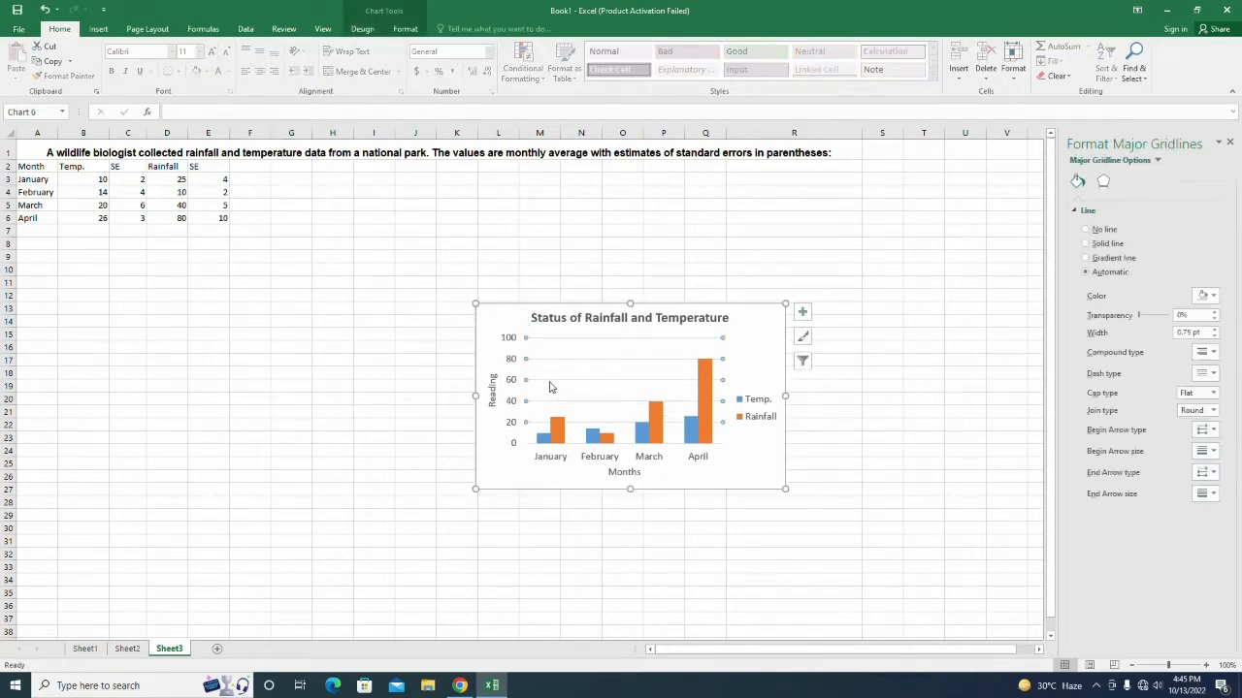
# Move the titled chart left to about A14:H28 and delete the stray charts underneath.
pyautogui.click(550, 388)
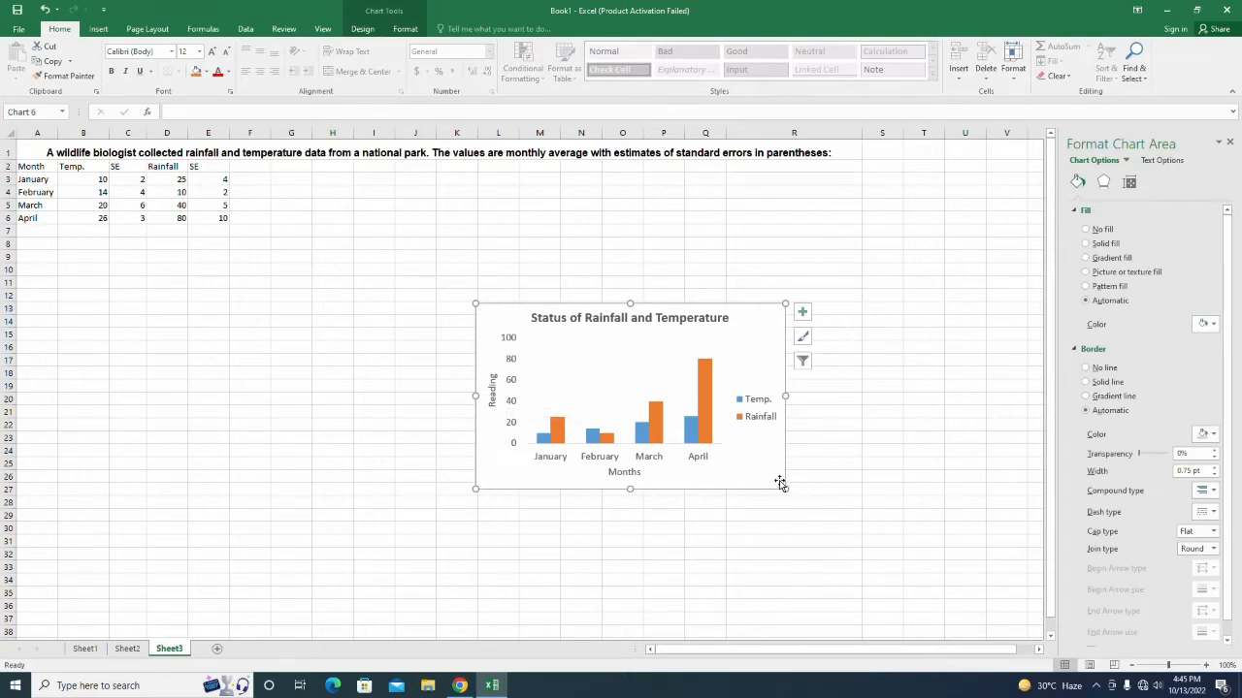
pyautogui.moveTo(781, 483); pyautogui.dragTo(348, 504)
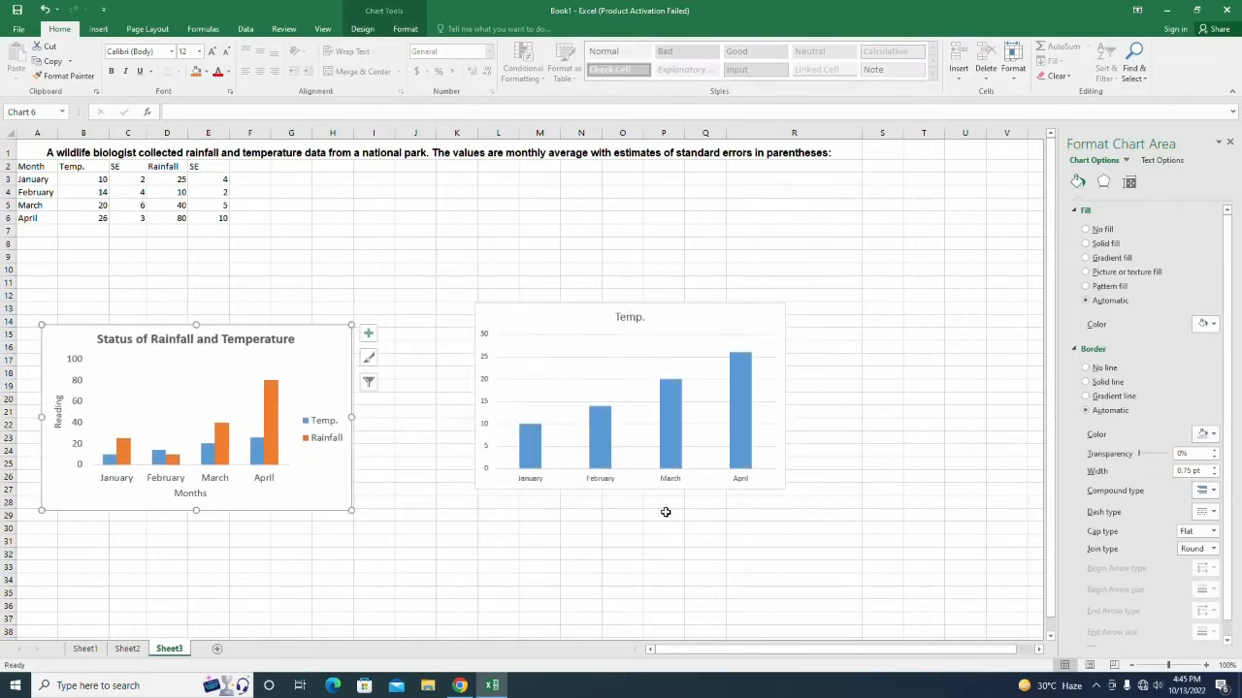
pyautogui.click(480, 476)
pyautogui.hotkey('ctrl', 'z')
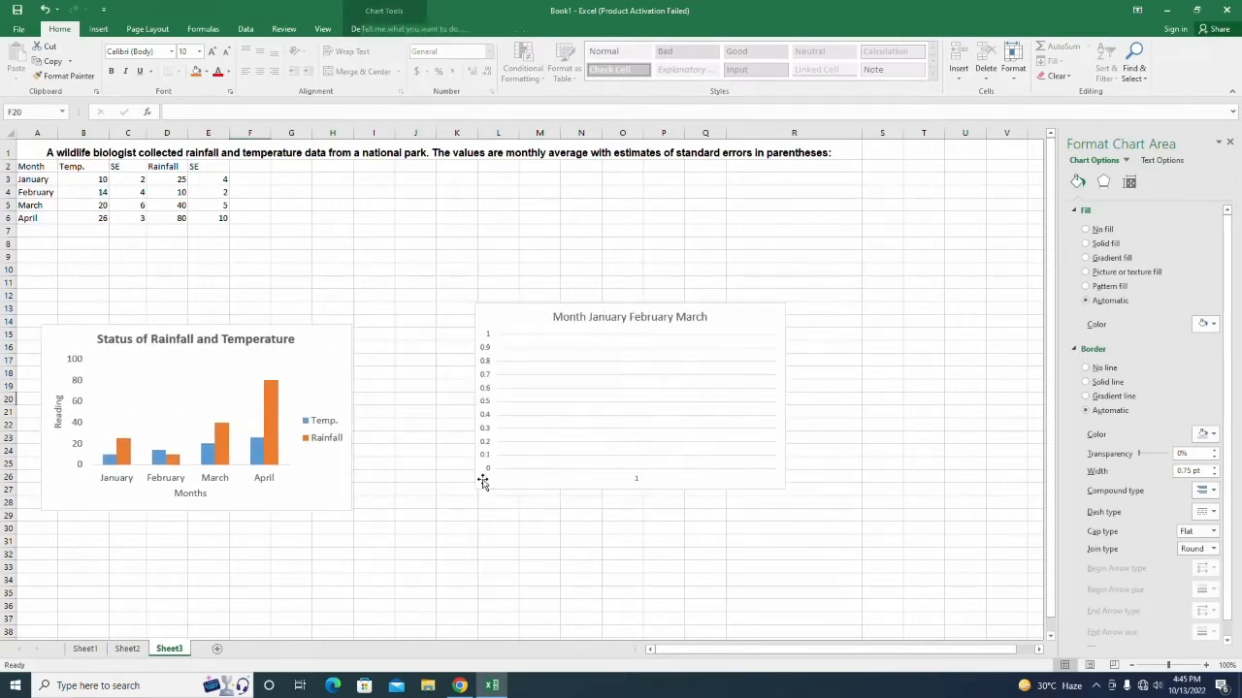
pyautogui.click(511, 322)
pyautogui.press('Delete')
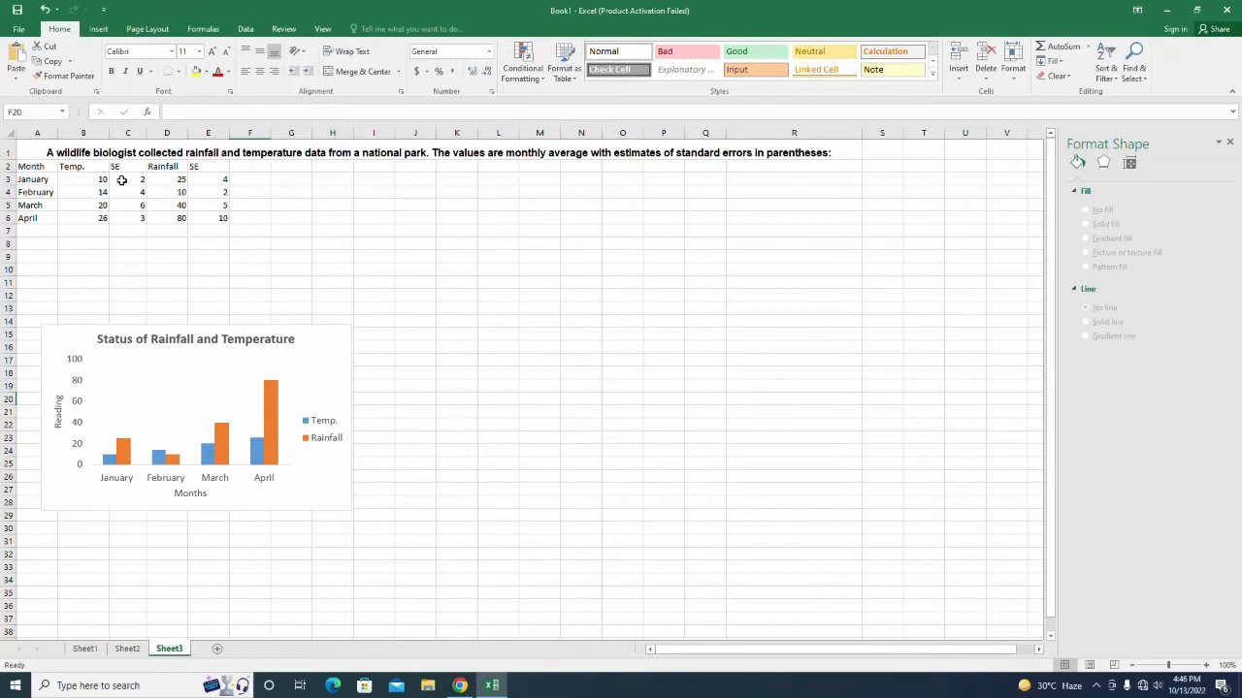
# Insert a 2-D clustered column chart of Month and Temp. data A2:B6.
pyautogui.moveTo(54, 168); pyautogui.dragTo(88, 220)
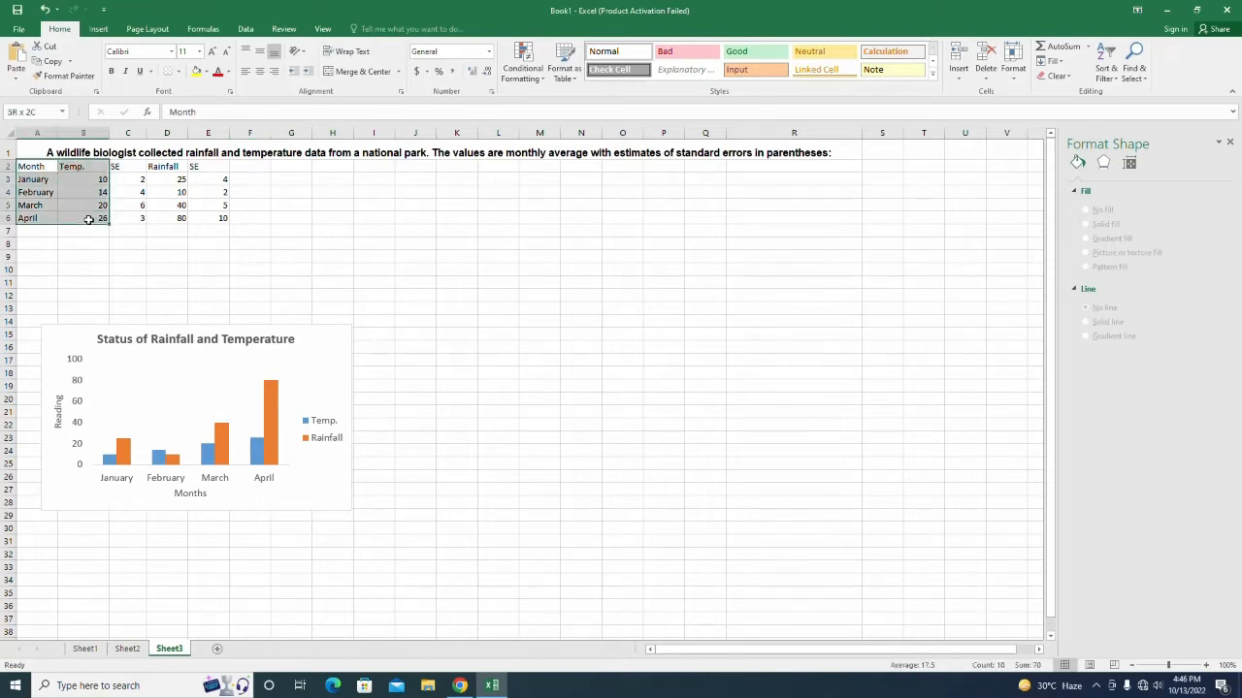
pyautogui.click(98, 28)
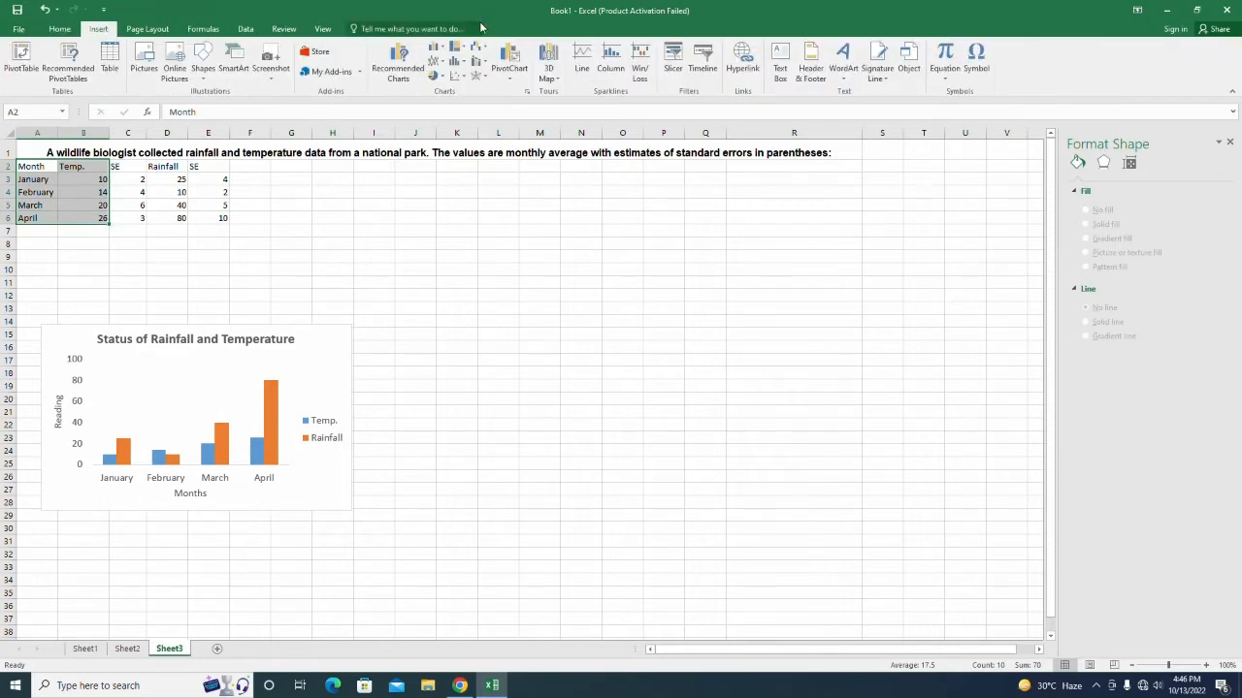
pyautogui.click(437, 61)
pyautogui.click(458, 49)
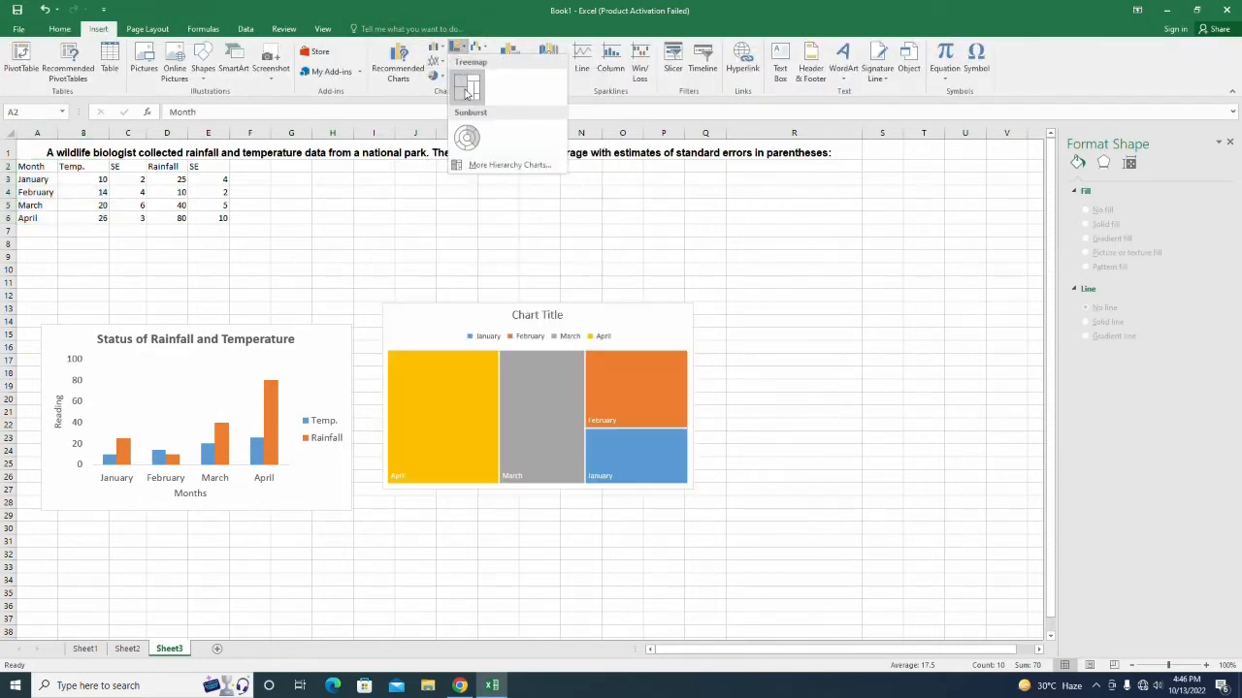
pyautogui.click(435, 47)
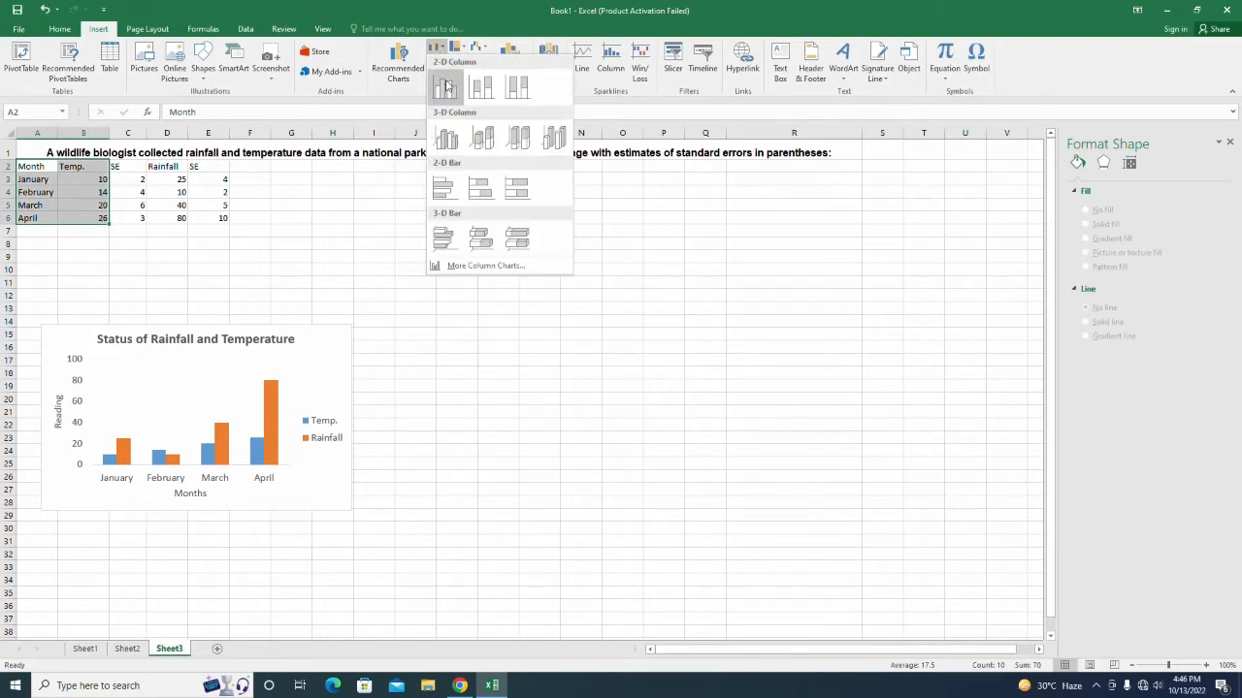
pyautogui.click(447, 88)
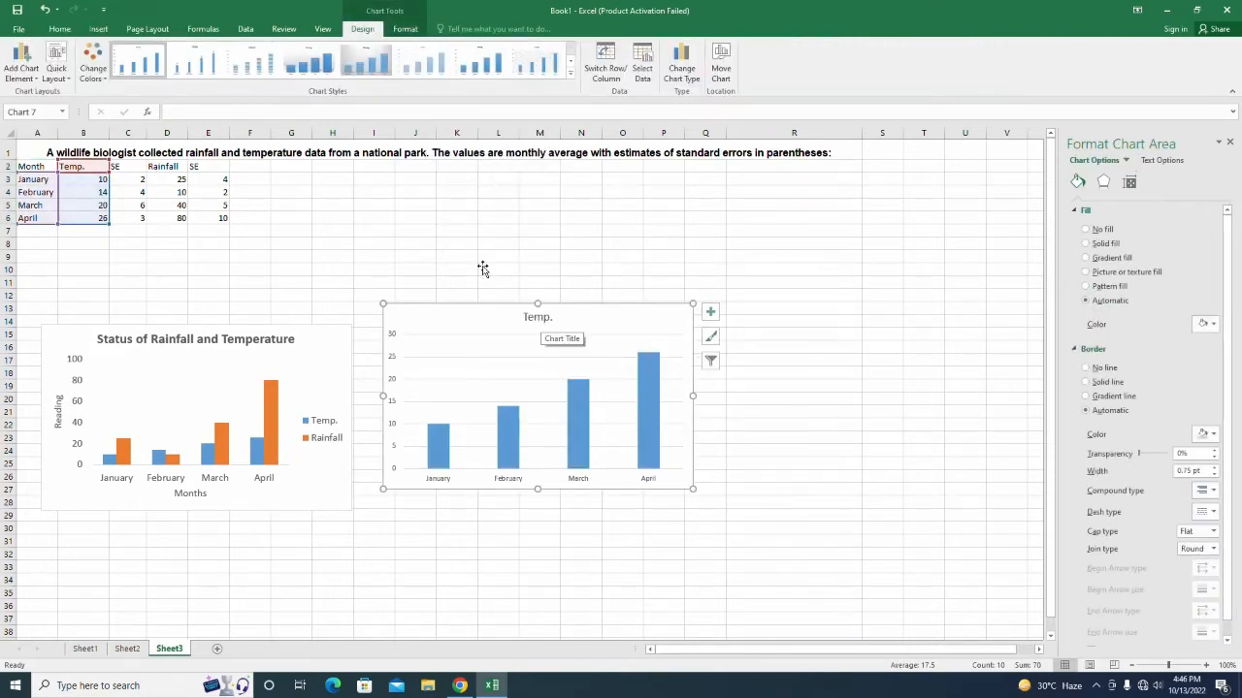
# Apply the axis-titles-and-legend quick layout and set the chart text to size 12.
pyautogui.click(56, 64)
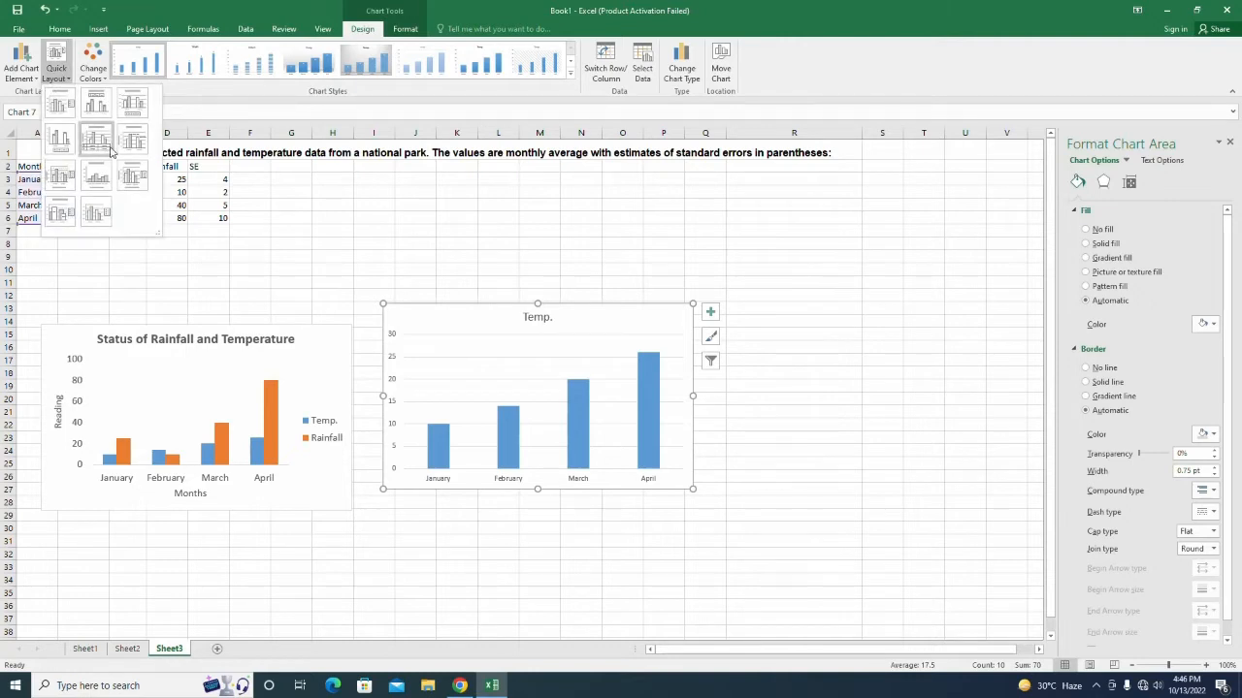
pyautogui.click(133, 175)
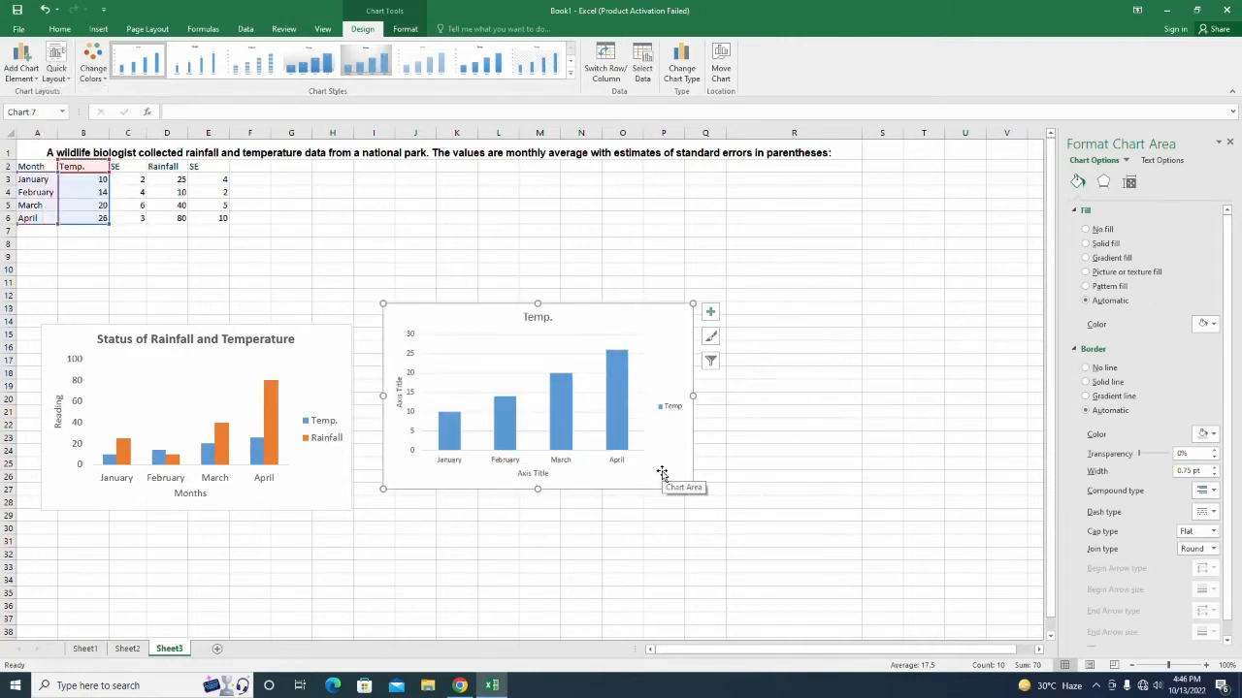
pyautogui.click(636, 494)
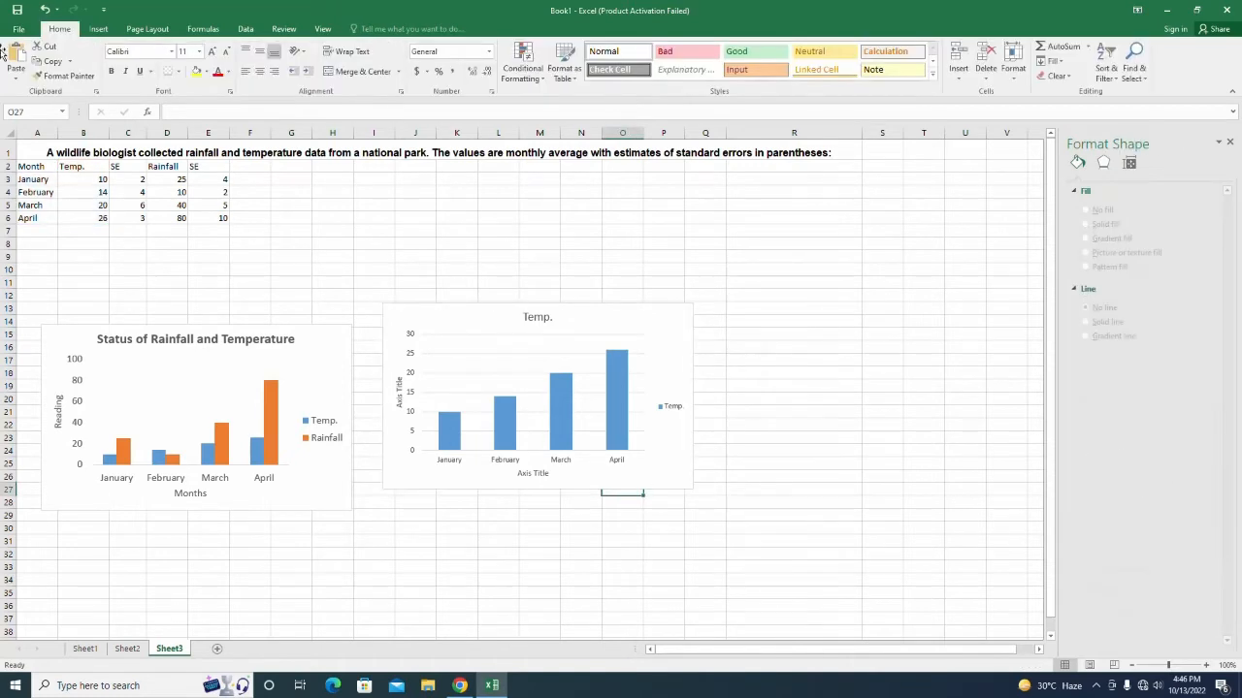
pyautogui.click(397, 468)
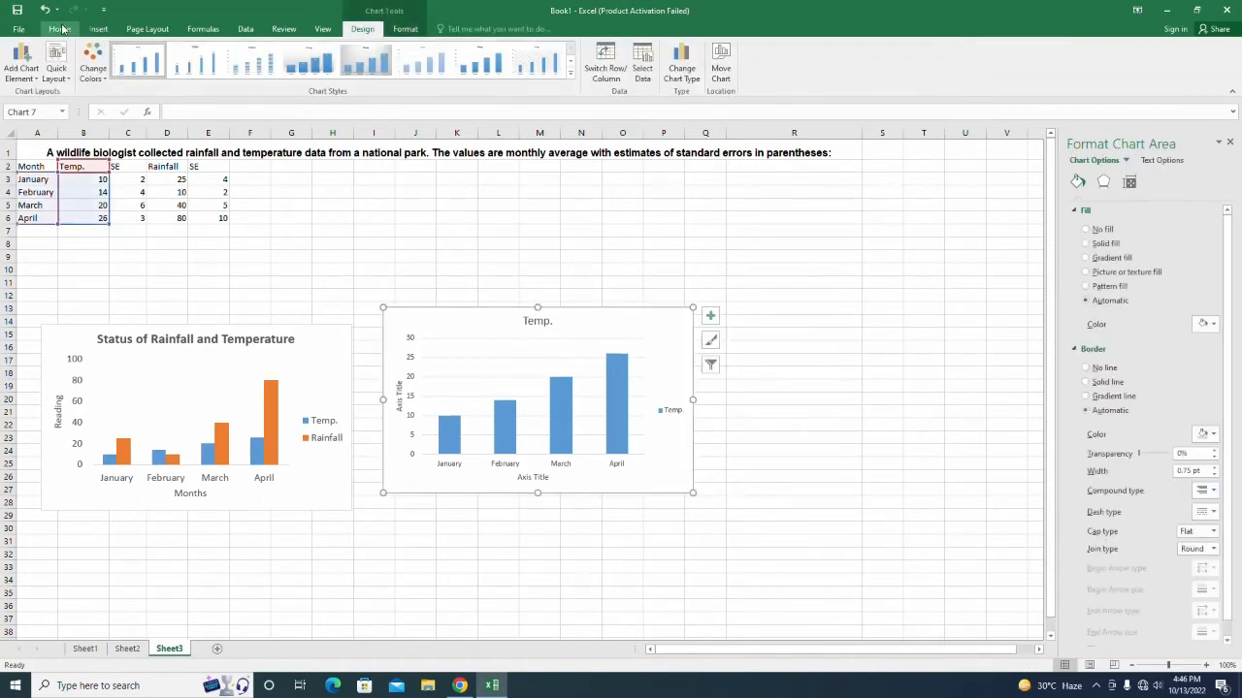
pyautogui.click(60, 28)
pyautogui.click(198, 52)
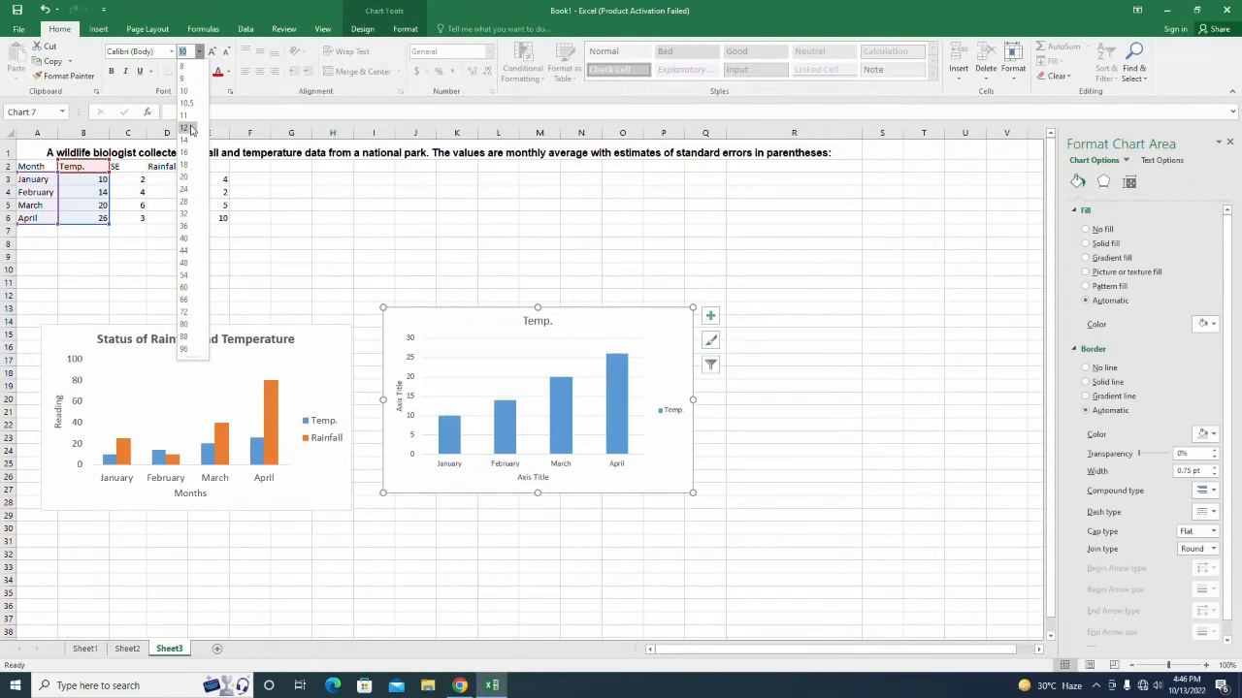
pyautogui.click(190, 130)
# Label the horizontal axis 'Months' and the vertical axis 'Readings'.
pyautogui.click(520, 475)
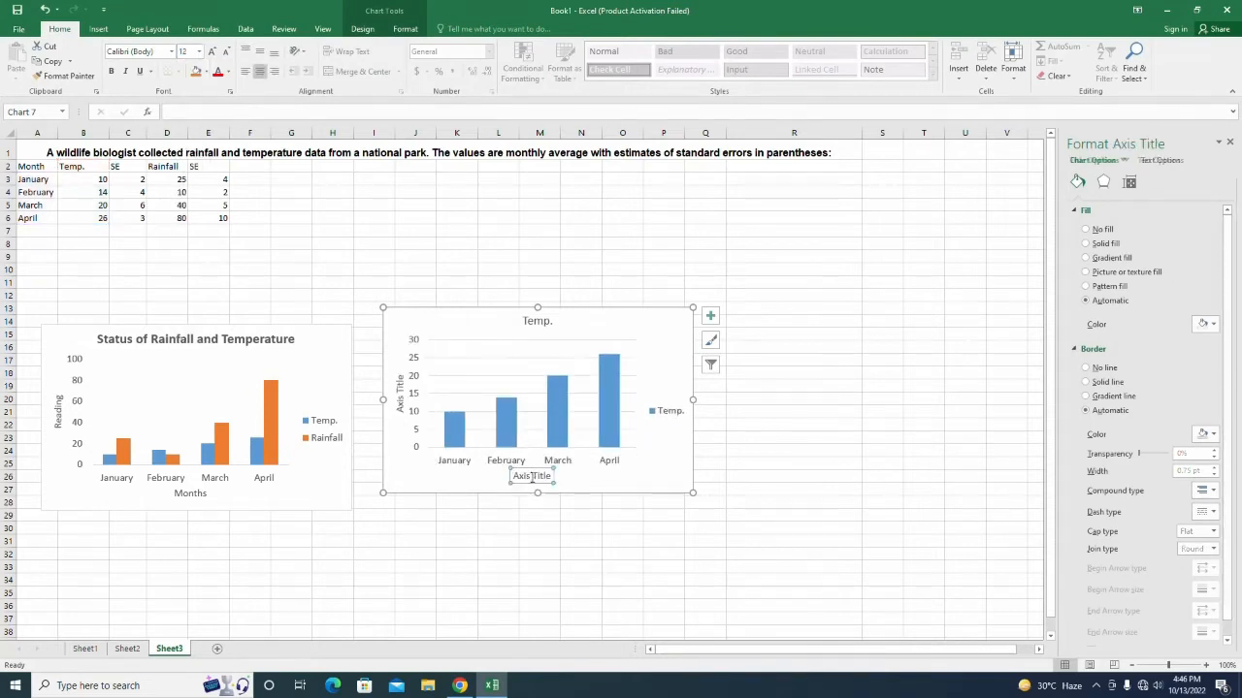
pyautogui.moveTo(516, 477); pyautogui.dragTo(553, 475)
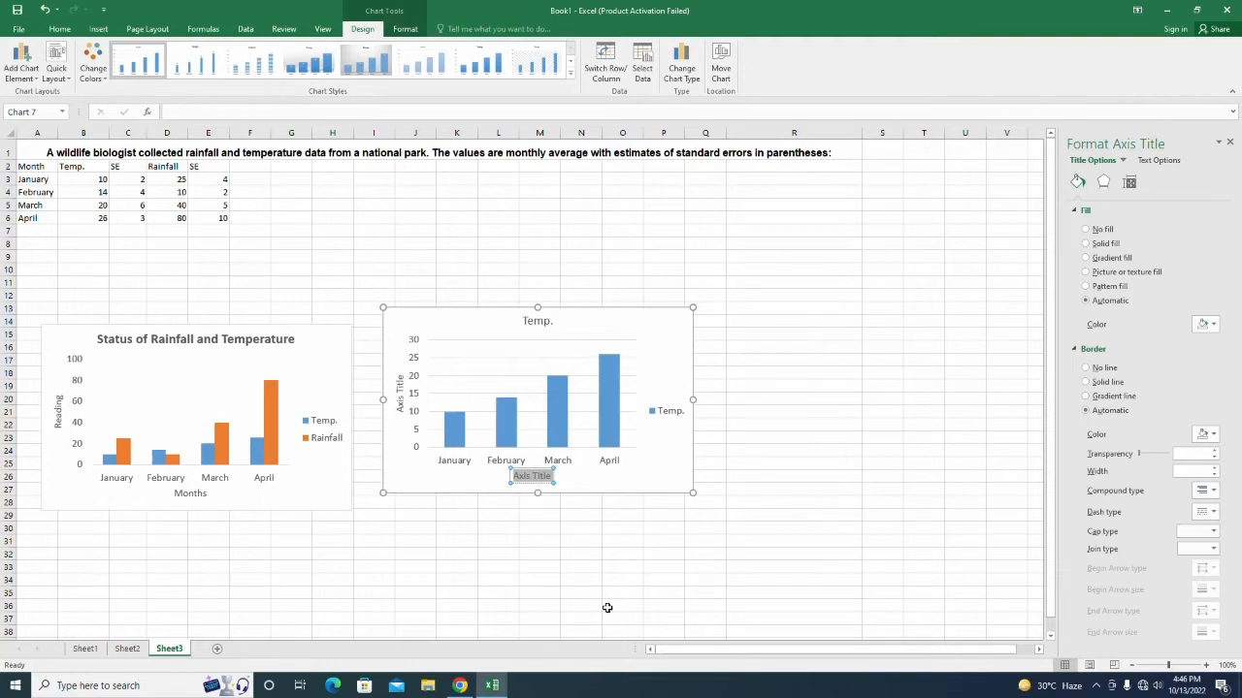
pyautogui.write('Months')
pyautogui.click(398, 388)
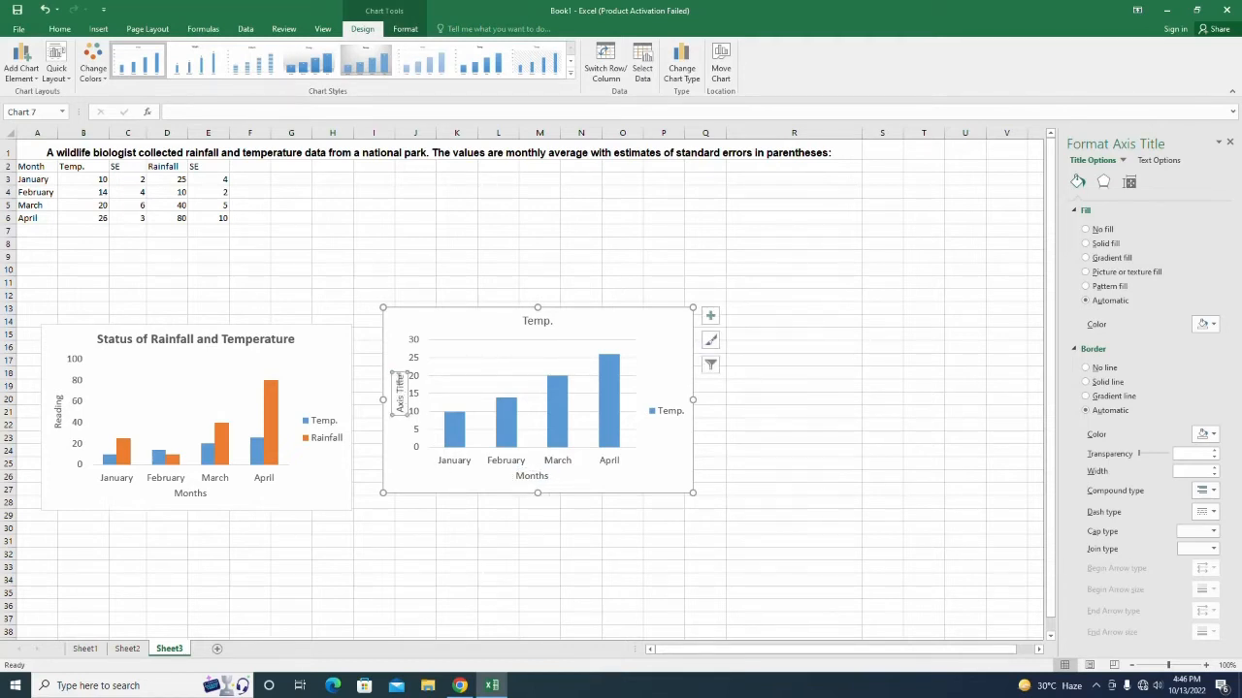
pyautogui.moveTo(401, 376); pyautogui.dragTo(399, 415)
pyautogui.write('Read')
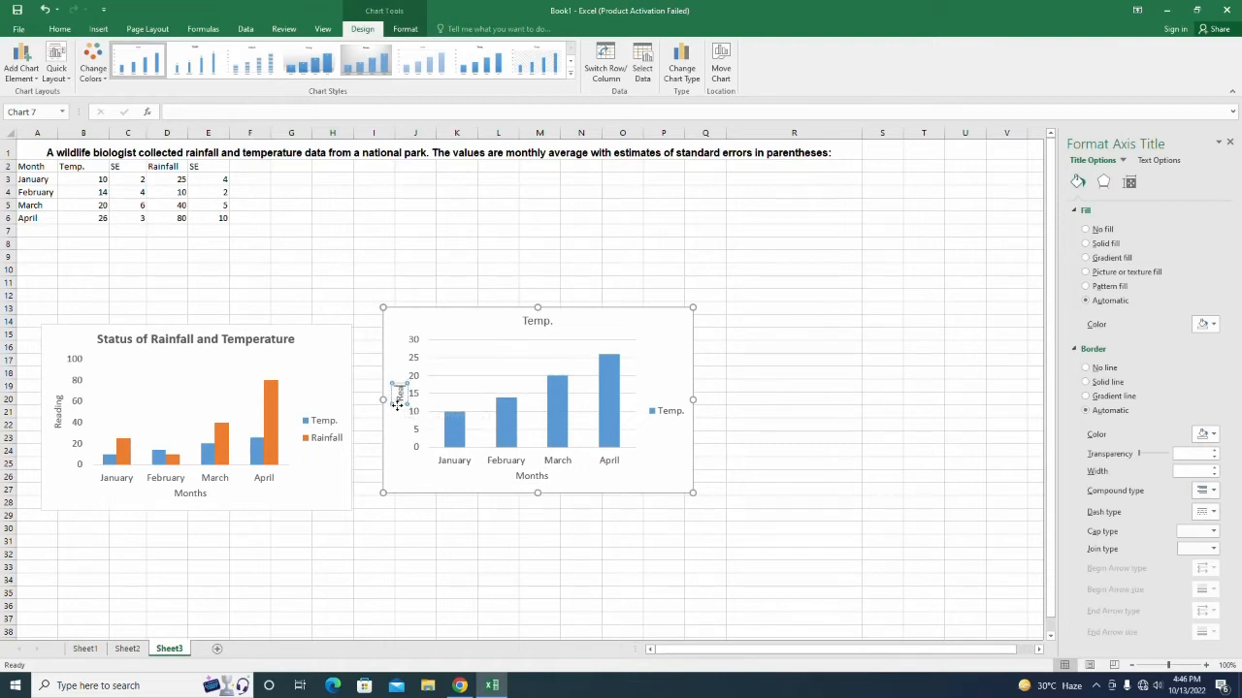
pyautogui.write('ings')
# Change the chart title from 'Temp.' to 'Temperature Status'.
pyautogui.click(536, 320)
pyautogui.moveTo(525, 321); pyautogui.dragTo(552, 323)
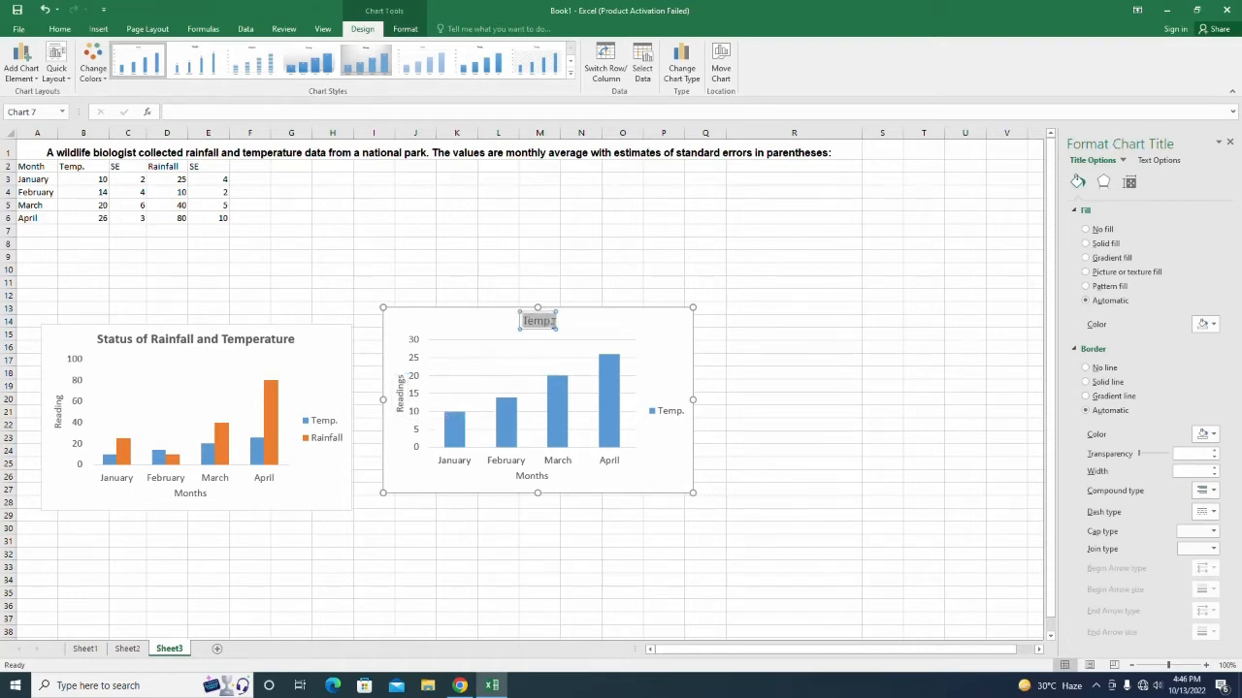
pyautogui.click(549, 321)
pyautogui.press('BackSpace')
pyautogui.write('eratur')
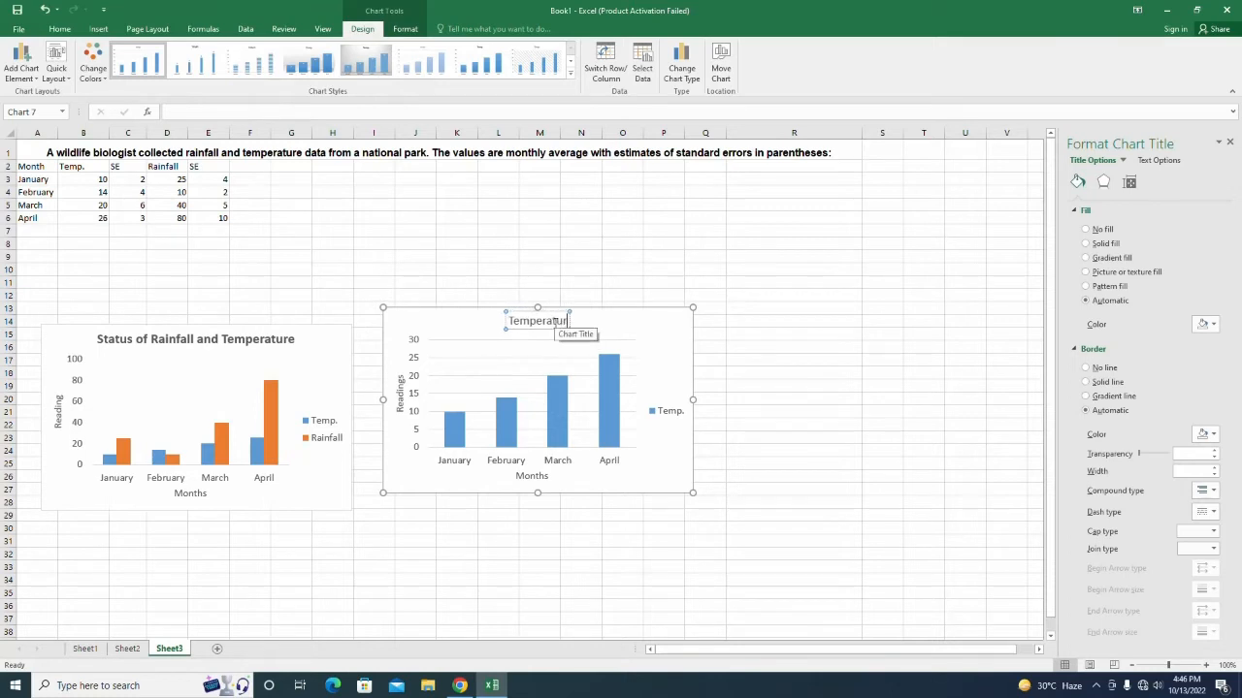
pyautogui.write('e Status')
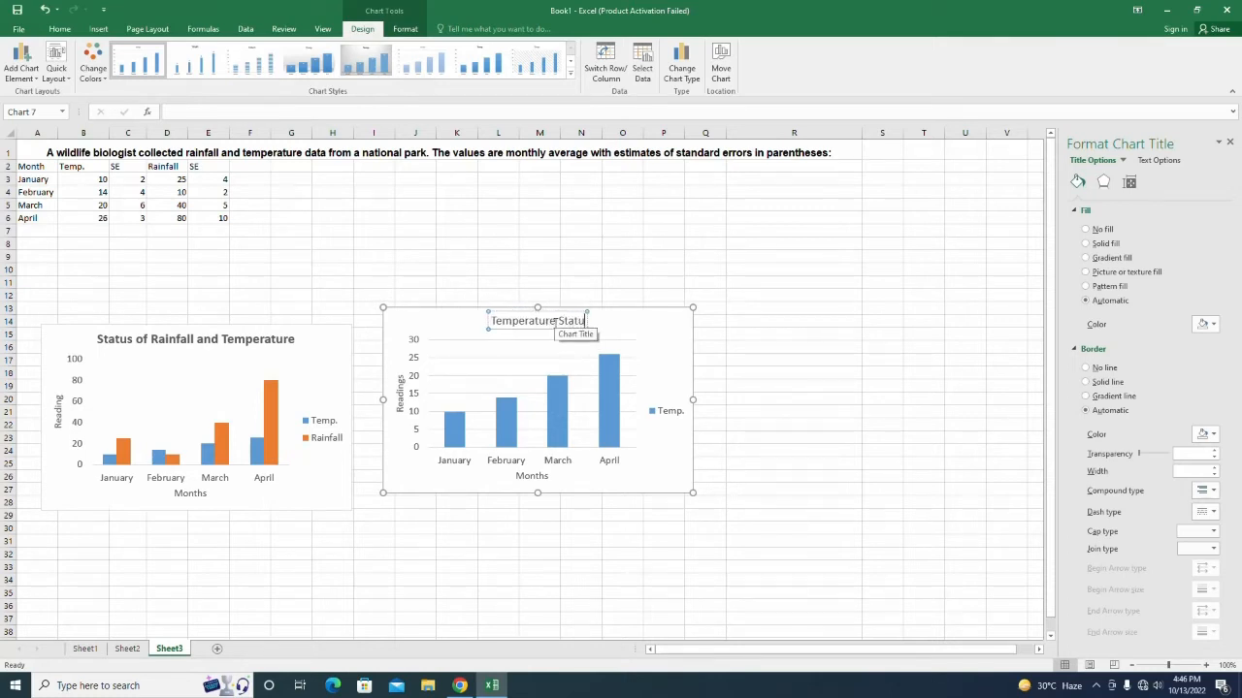
pyautogui.click(665, 472)
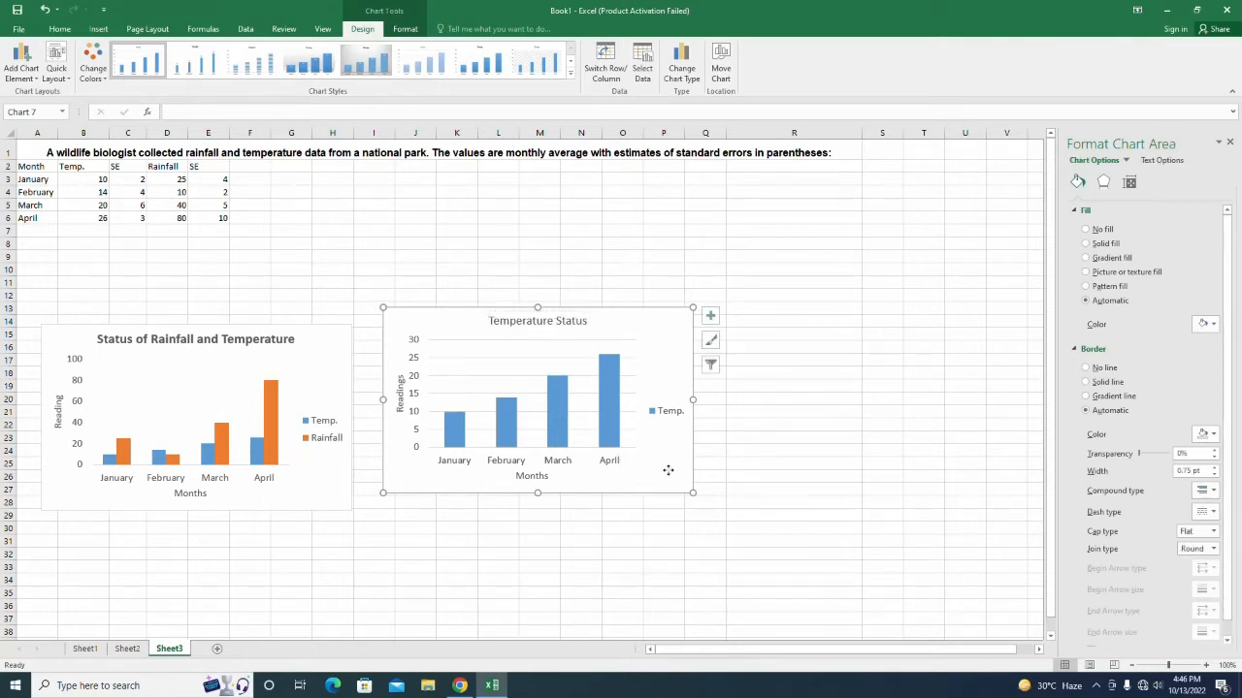
pyautogui.click(667, 413)
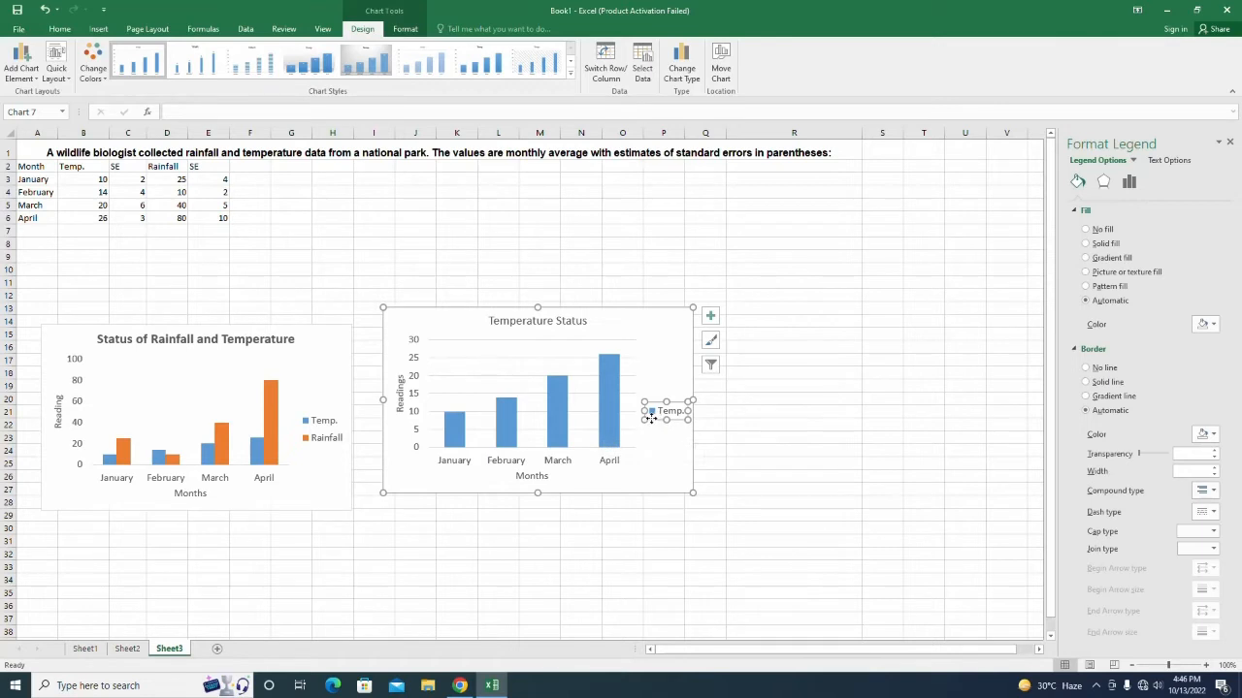
# Delete the Temp. legend and reselect the Temperature Status chart.
pyautogui.press('Delete')
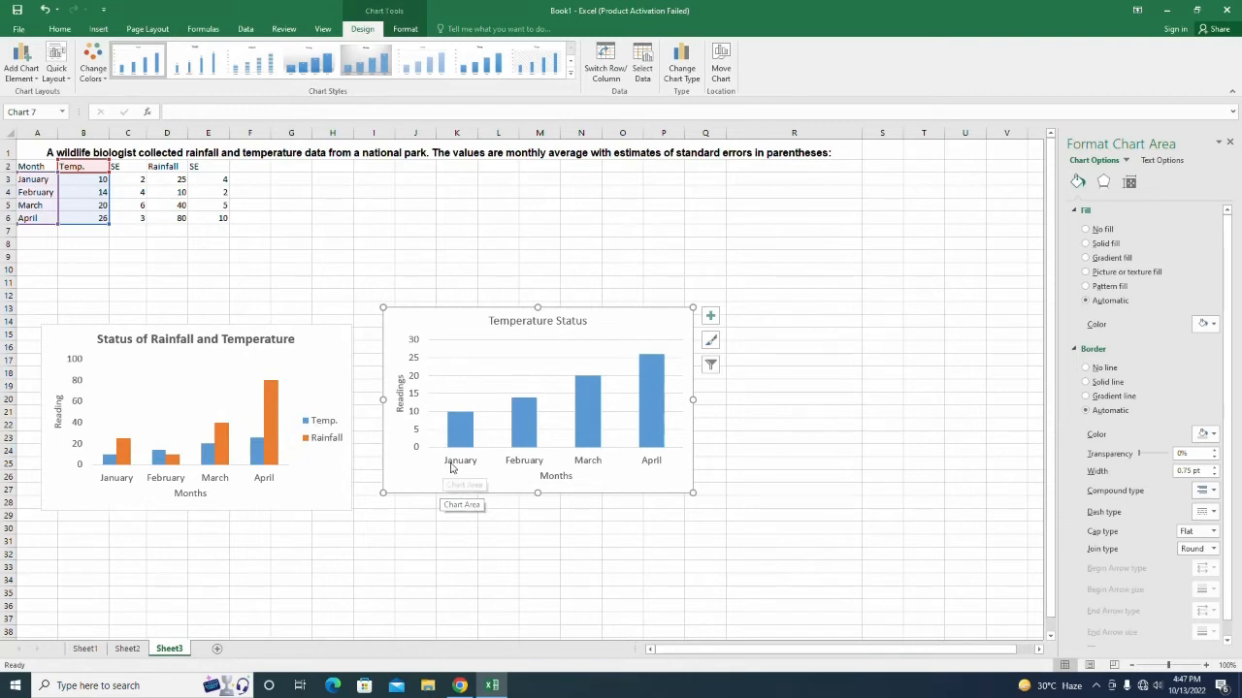
pyautogui.click(489, 320)
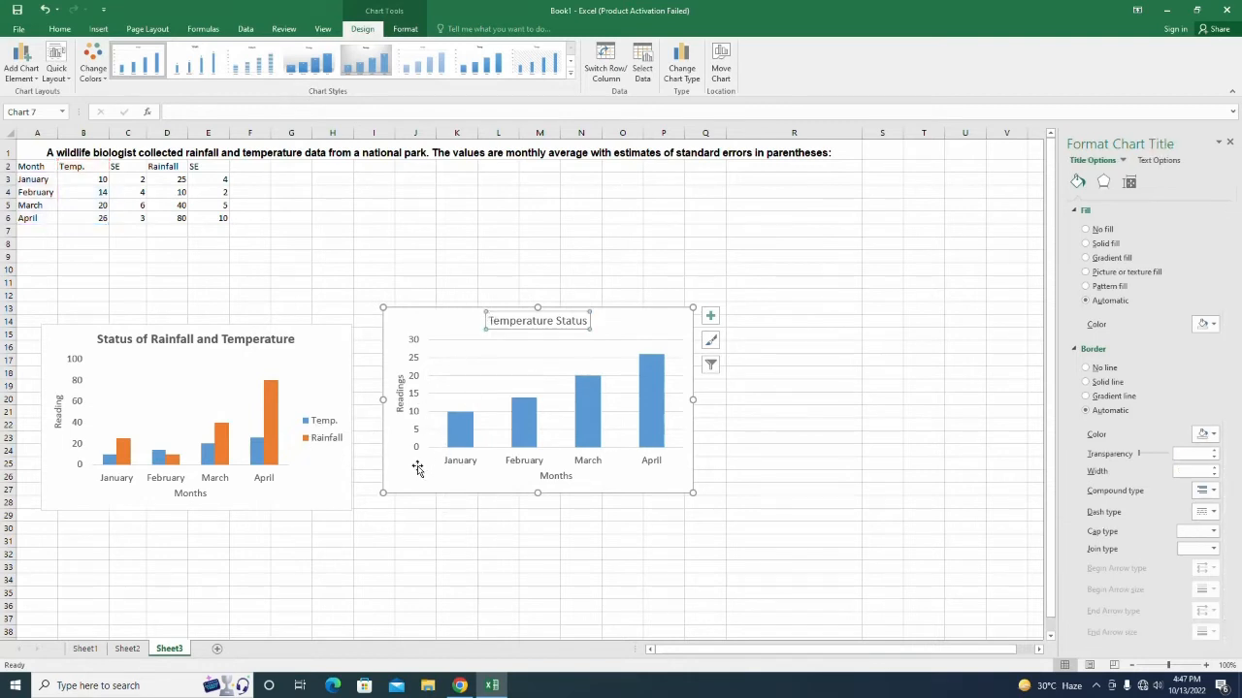
pyautogui.click(417, 494)
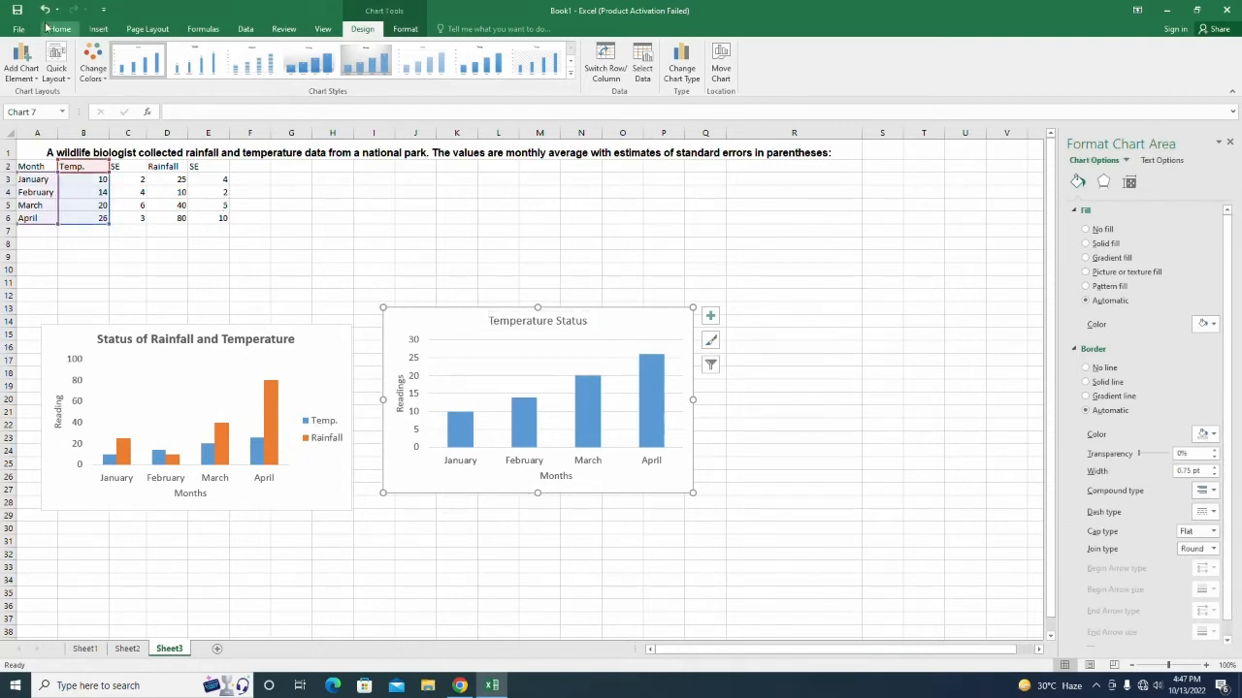
pyautogui.click(59, 28)
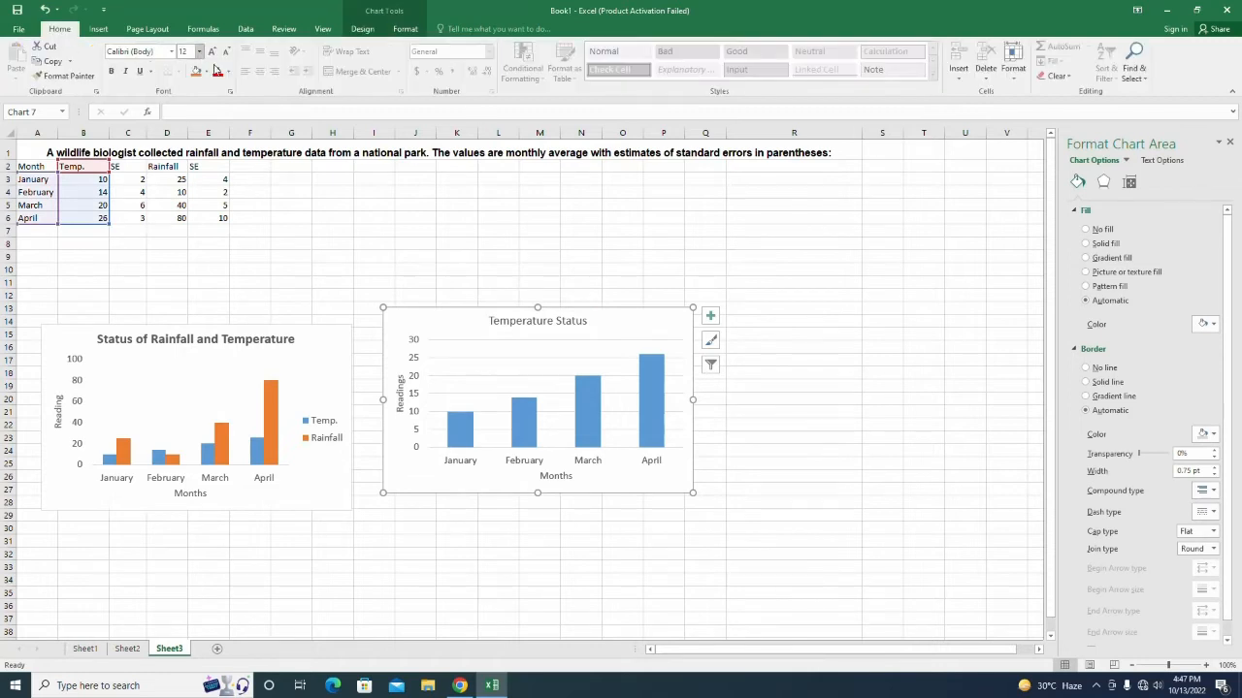
pyautogui.click(499, 567)
pyautogui.click(488, 479)
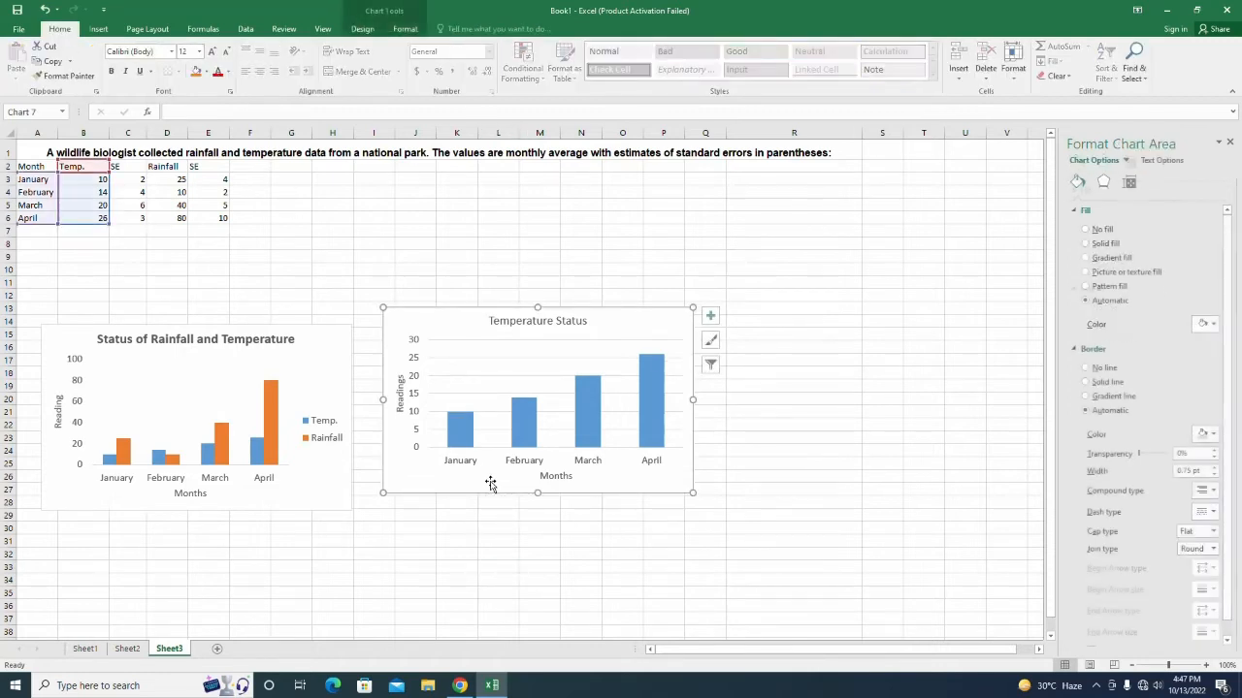
pyautogui.click(125, 179)
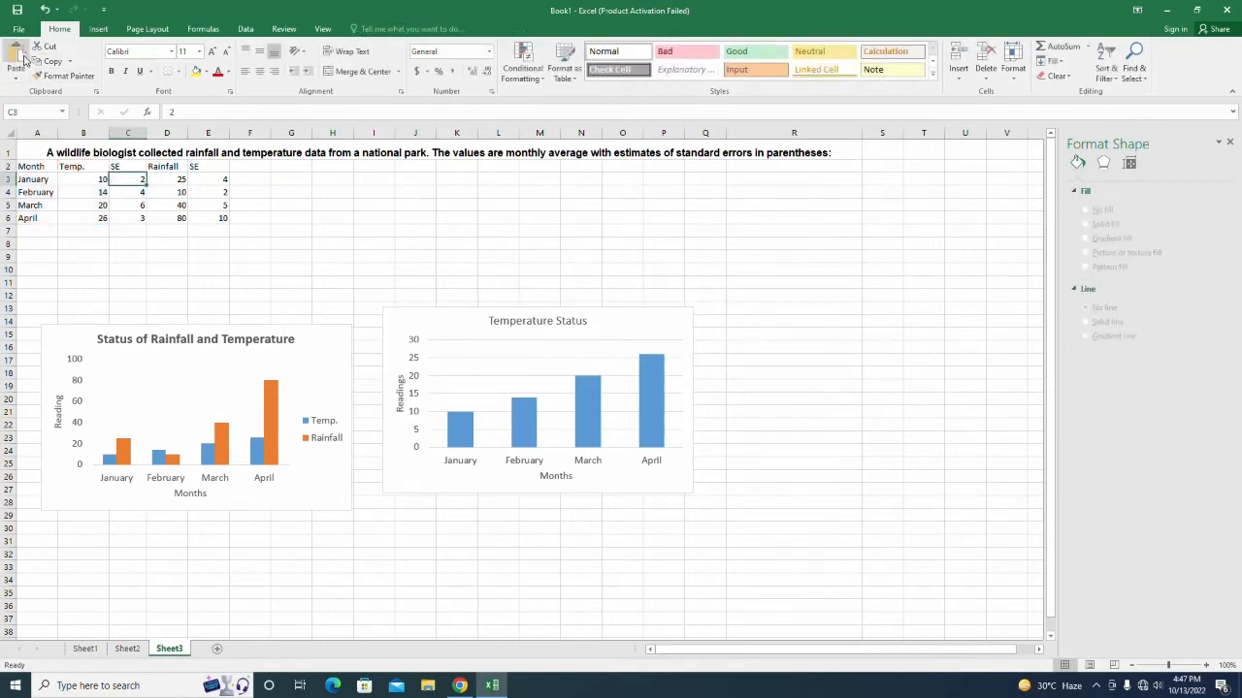
pyautogui.click(478, 493)
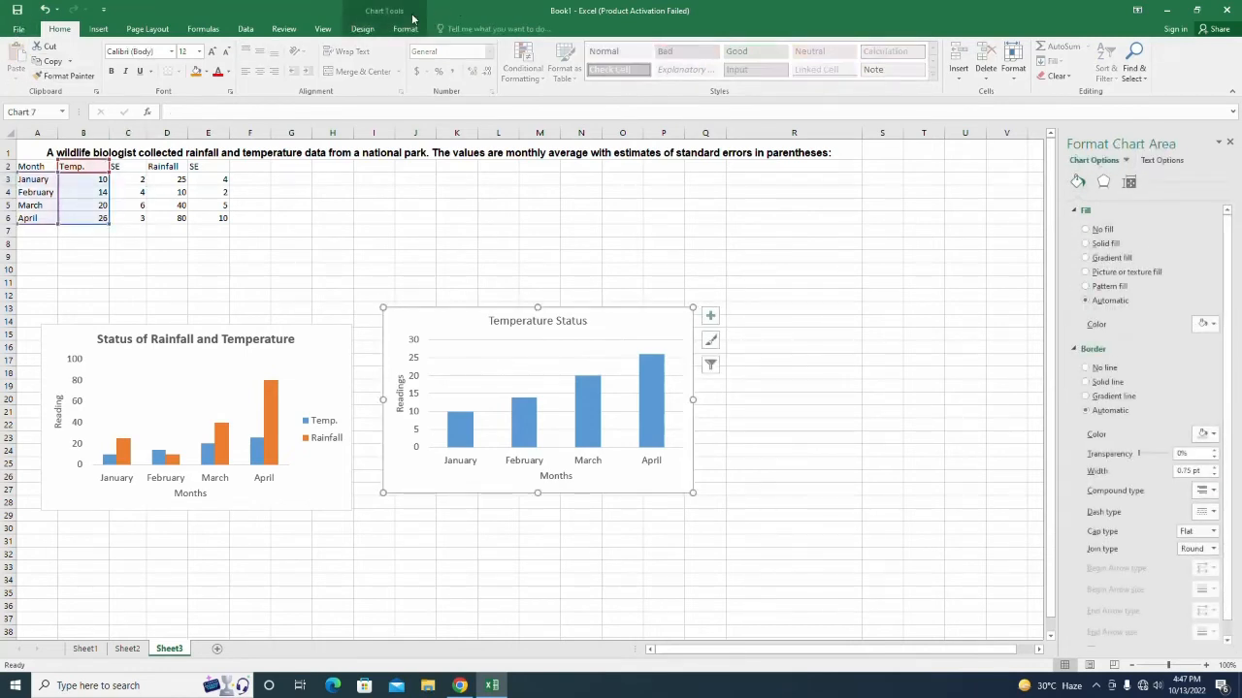
pyautogui.click(363, 28)
# Add capped two-direction error bars to the Temperature Status columns and set their amount to Custom.
pyautogui.click(21, 64)
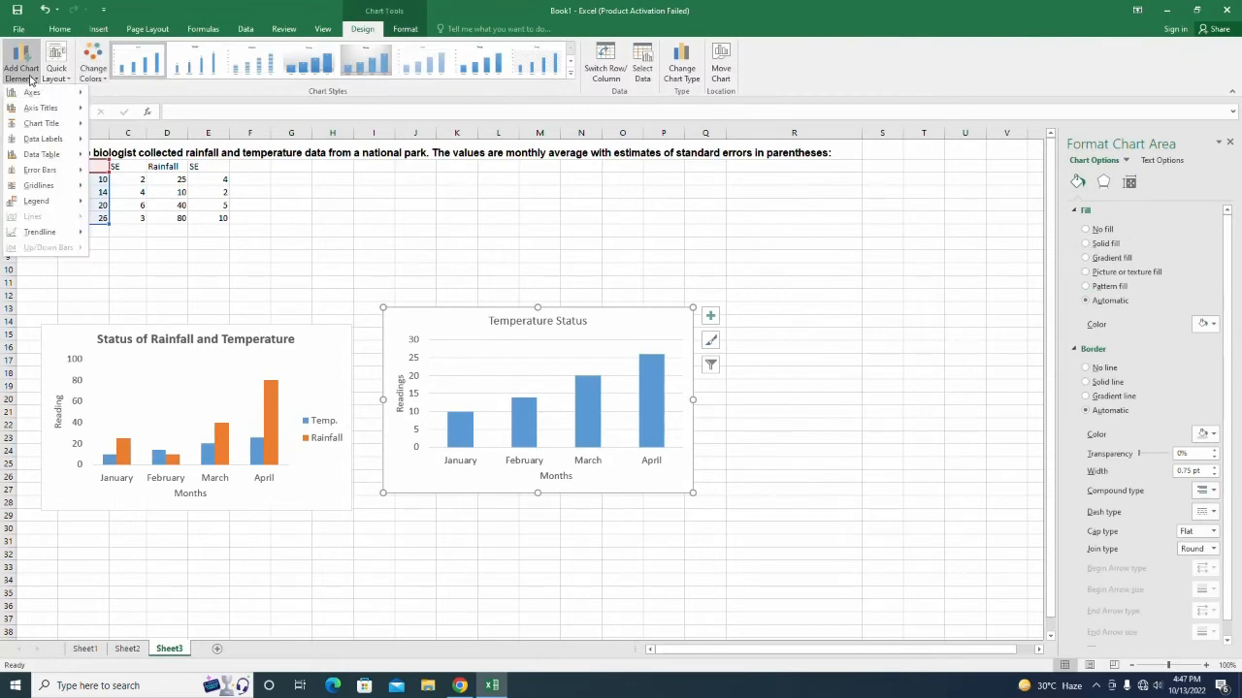
pyautogui.moveTo(39, 171)
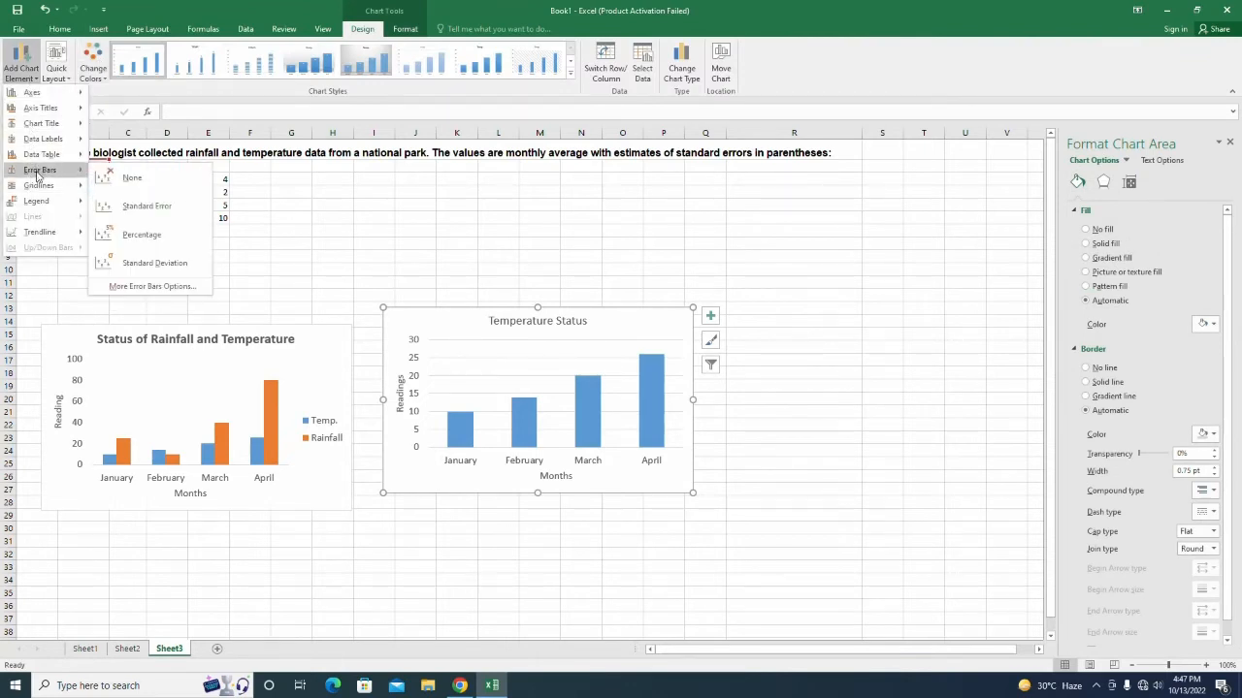
pyautogui.click(120, 286)
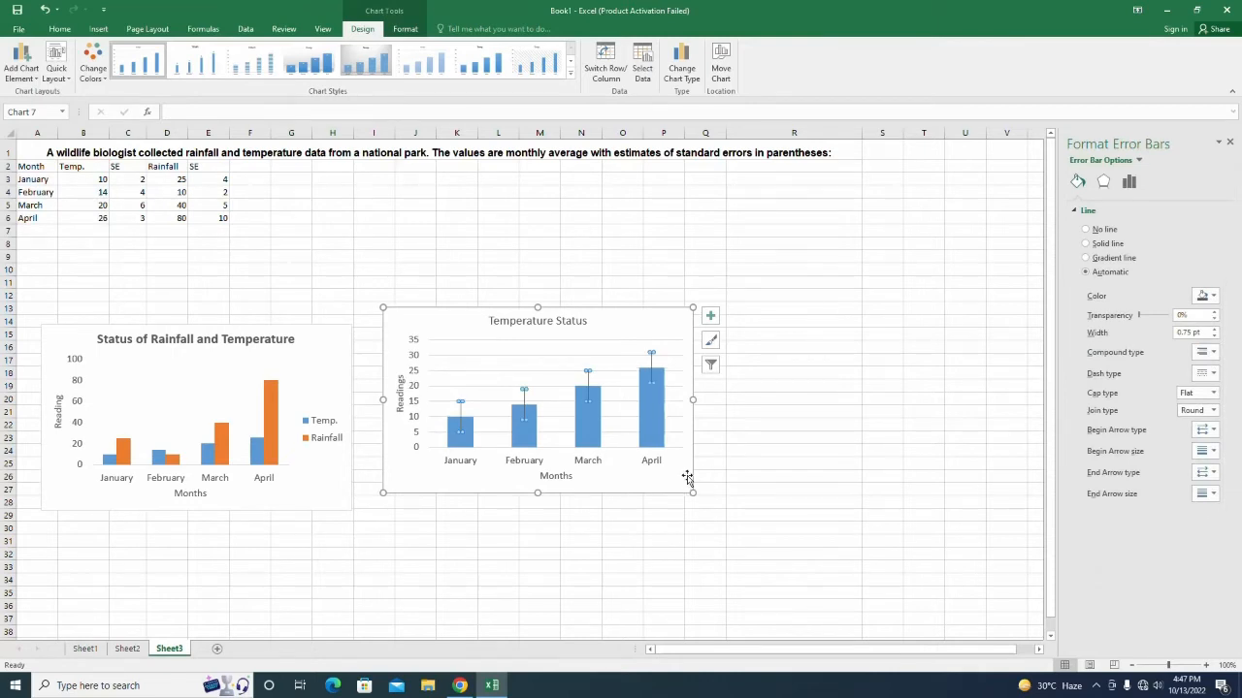
pyautogui.click(1129, 183)
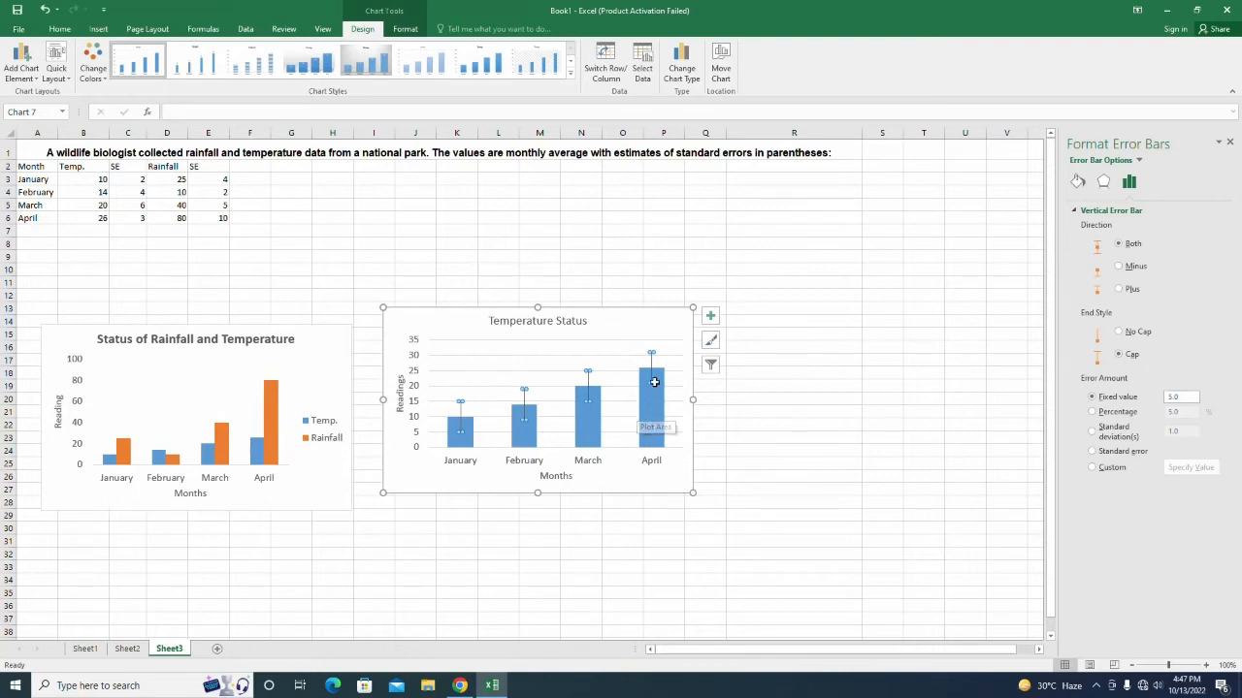
# Set the Temperature Status chart's custom positive error values to the SE range C3:C6.
pyautogui.click(1121, 473)
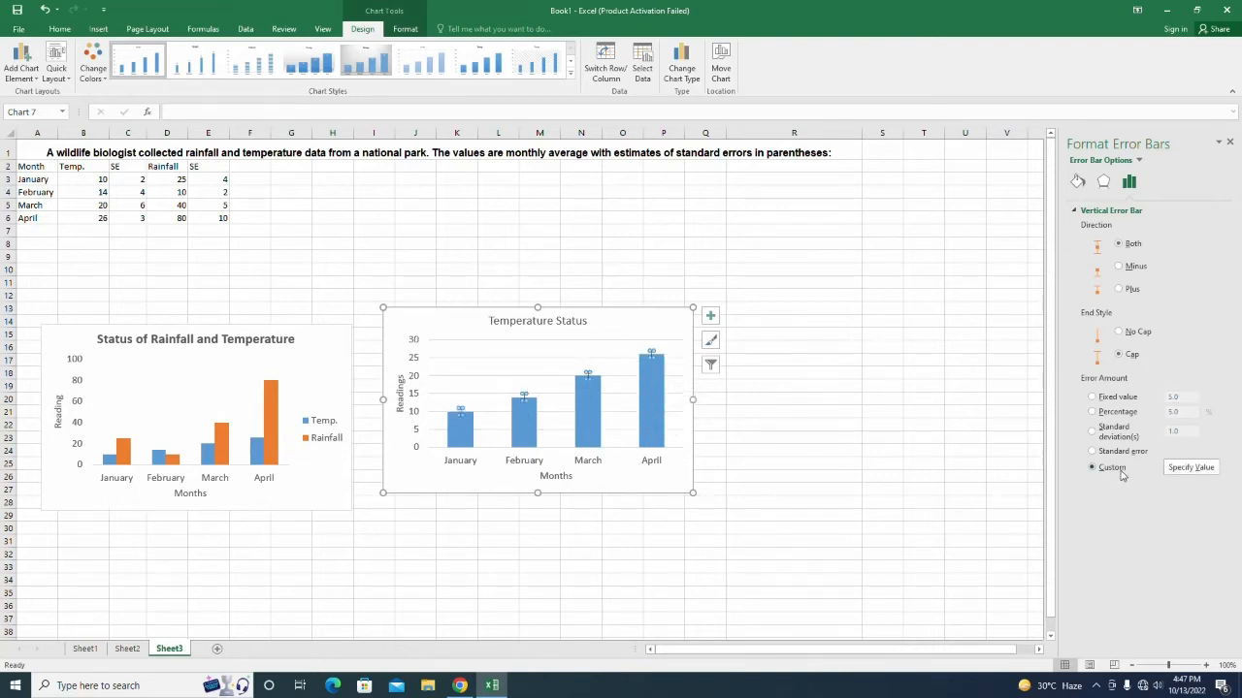
pyautogui.click(1189, 467)
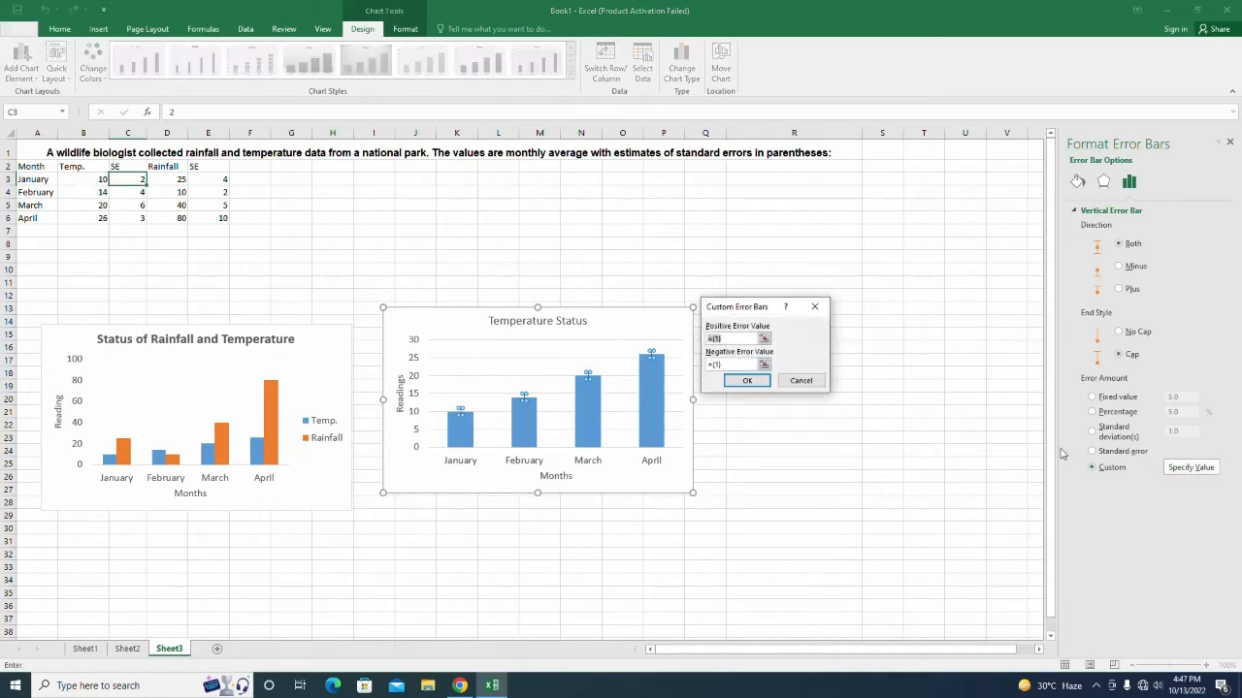
pyautogui.click(765, 339)
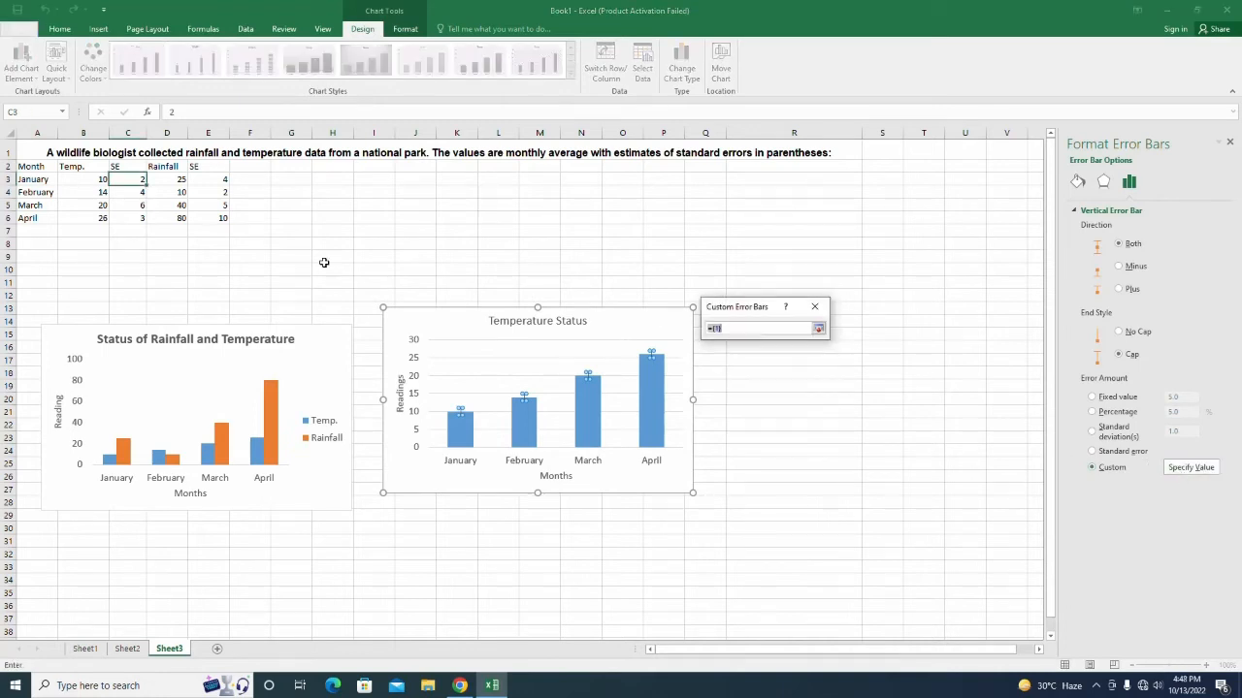
pyautogui.click(135, 181)
pyautogui.moveTo(135, 181); pyautogui.dragTo(136, 219)
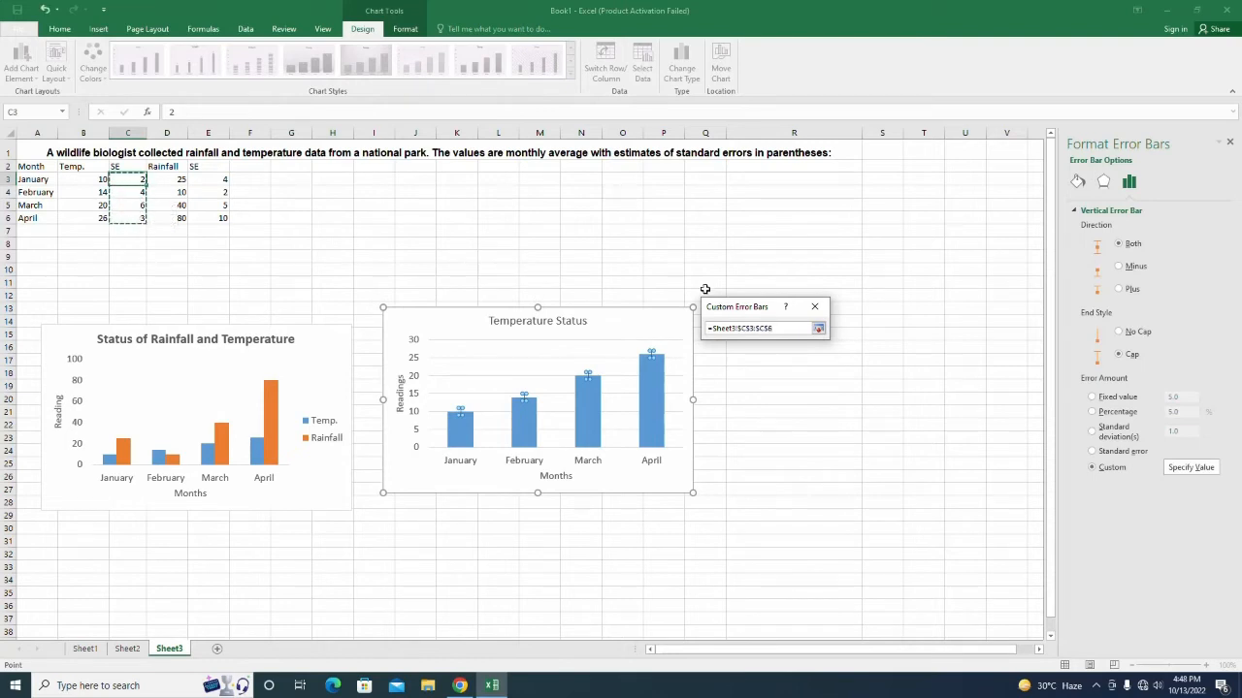
pyautogui.click(819, 329)
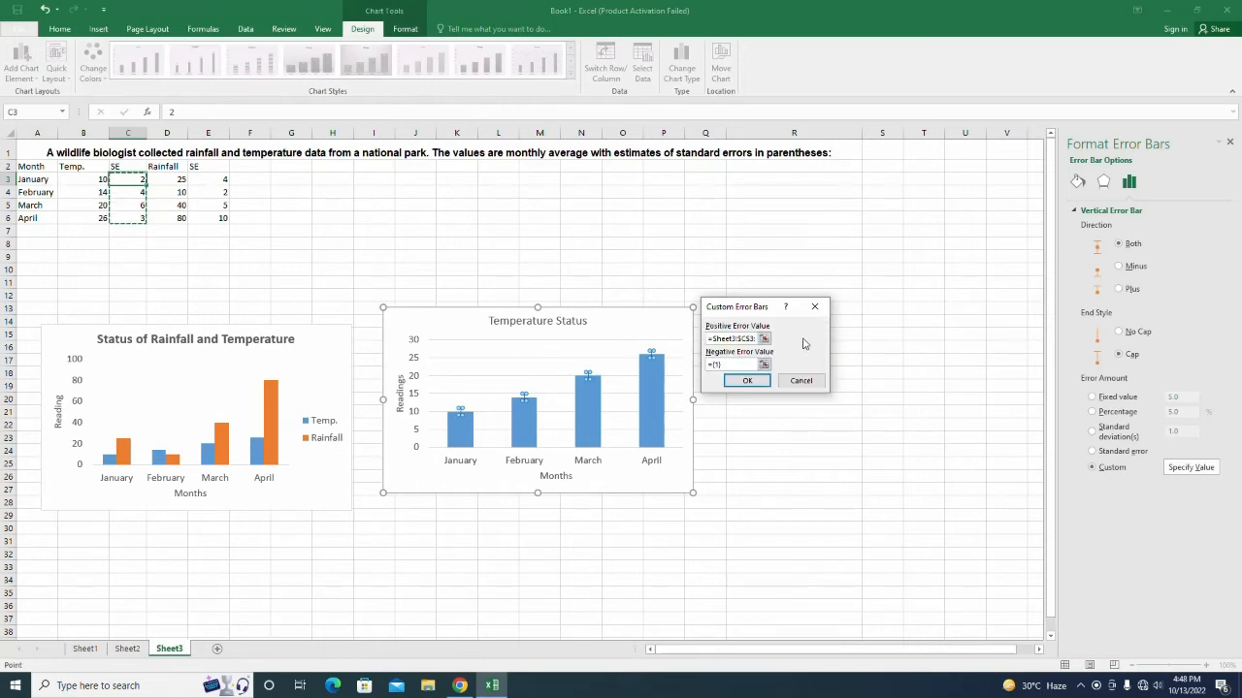
pyautogui.moveTo(129, 180); pyautogui.dragTo(129, 218)
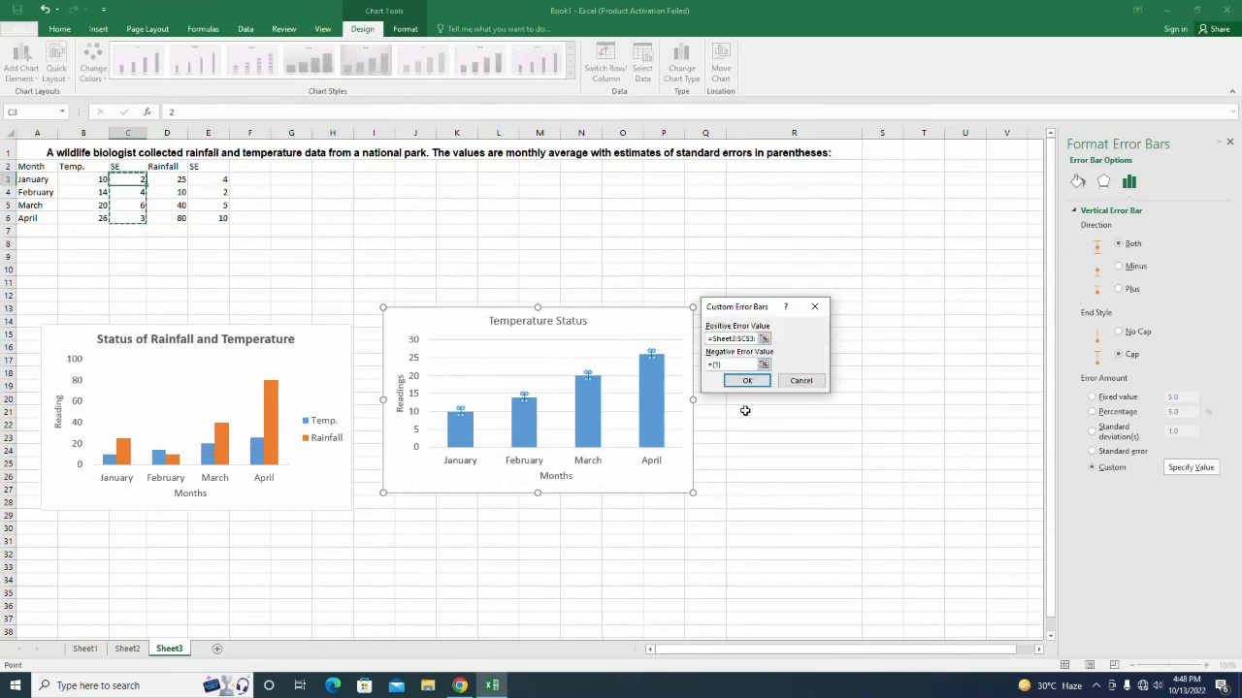
pyautogui.click(752, 383)
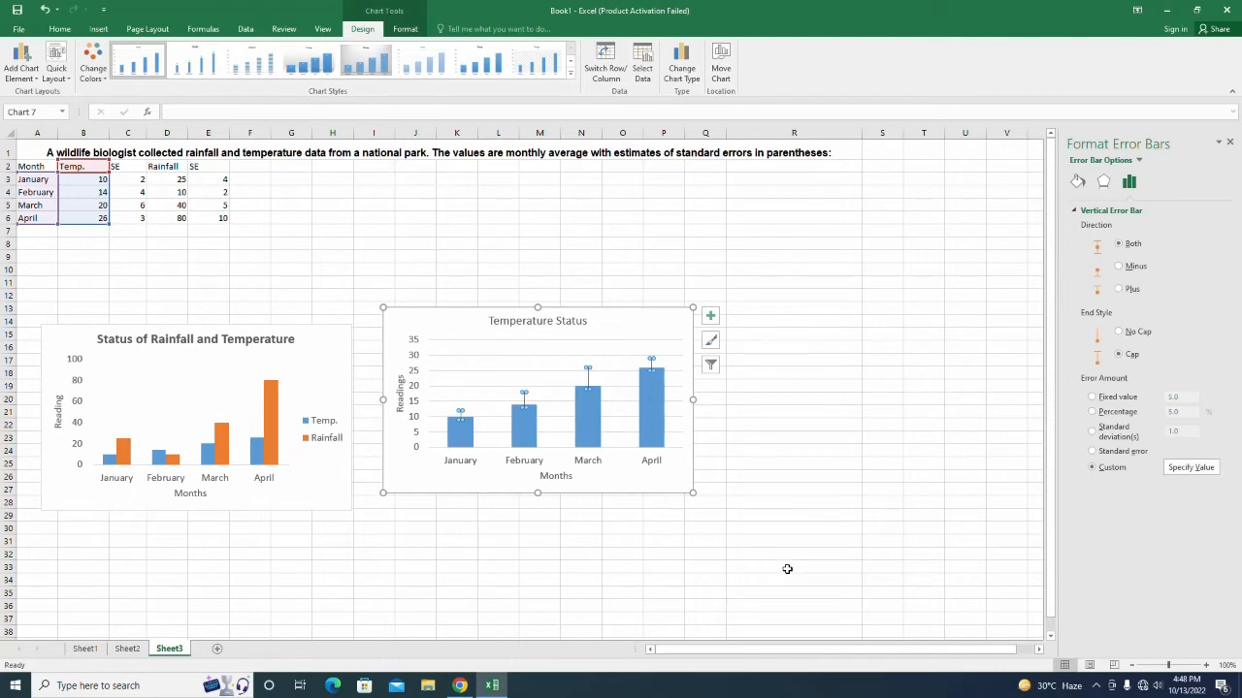
pyautogui.click(787, 570)
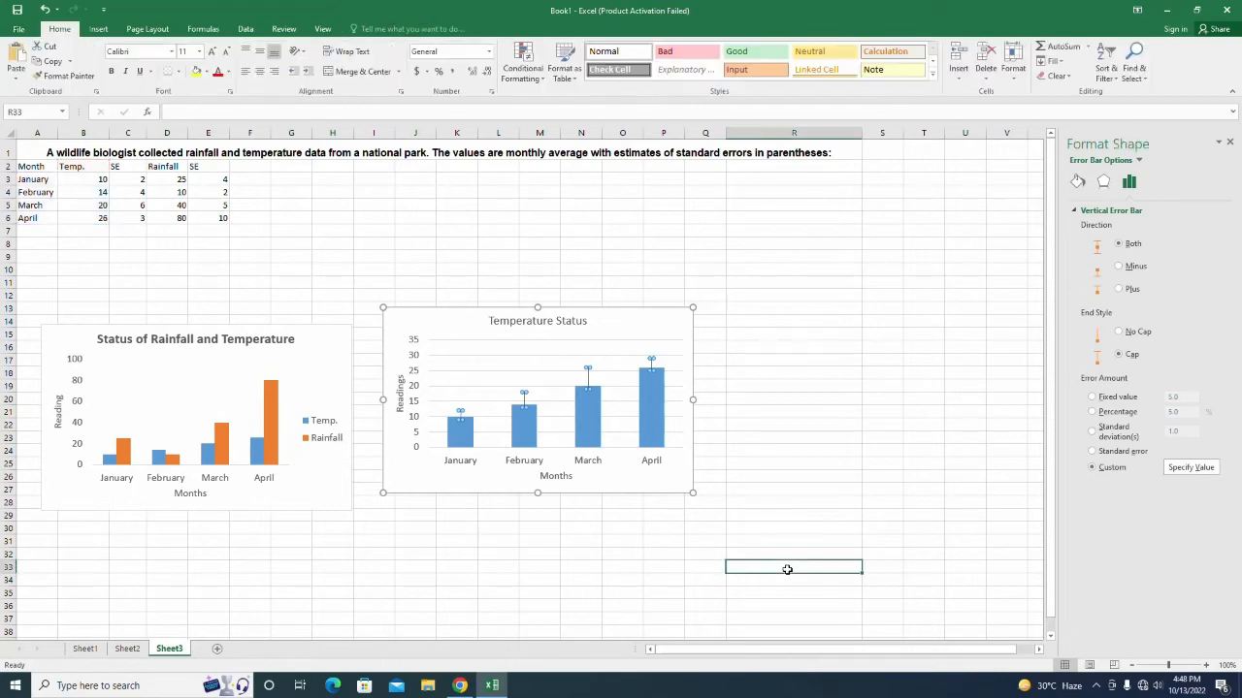
# Delete the Temperature Status error bars, re-add them, and set their amount to Custom.
pyautogui.click(588, 379)
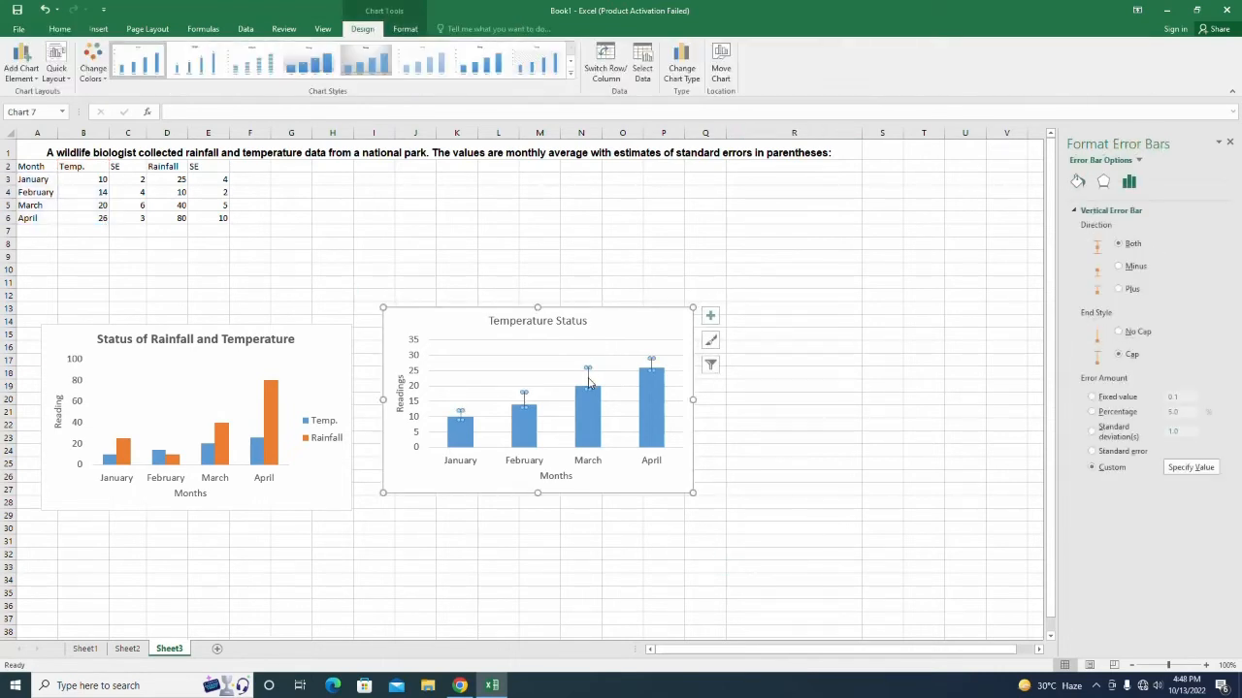
pyautogui.press('Delete')
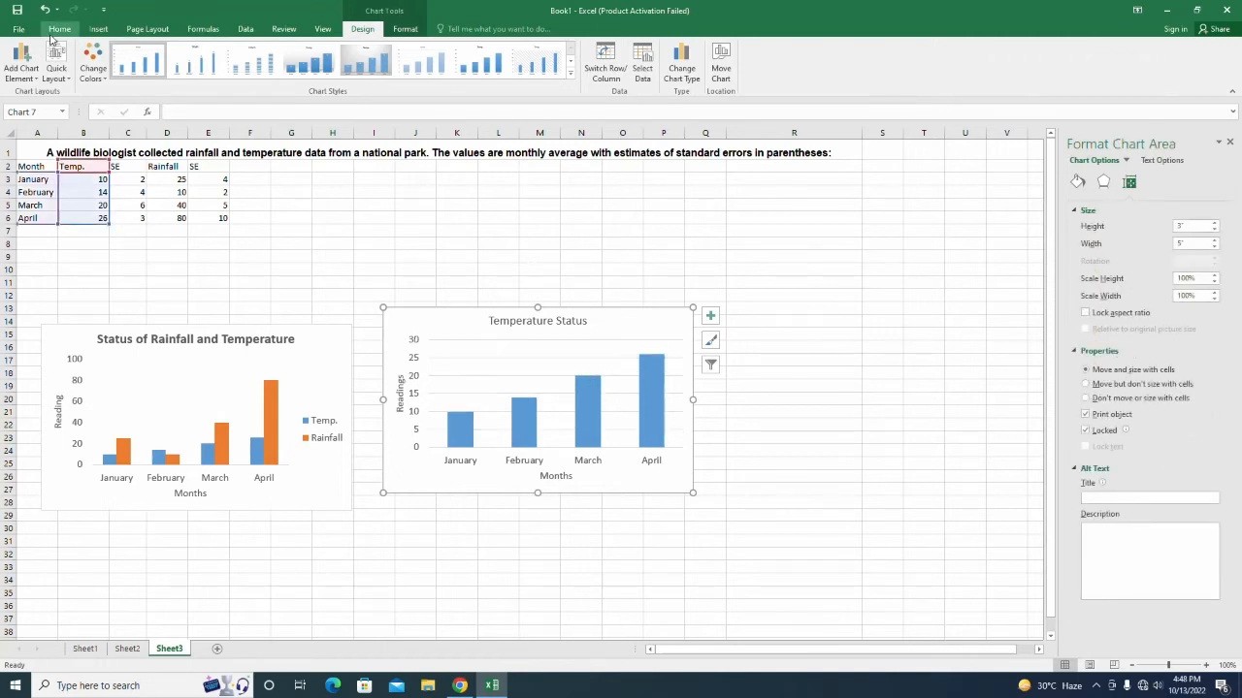
pyautogui.click(23, 78)
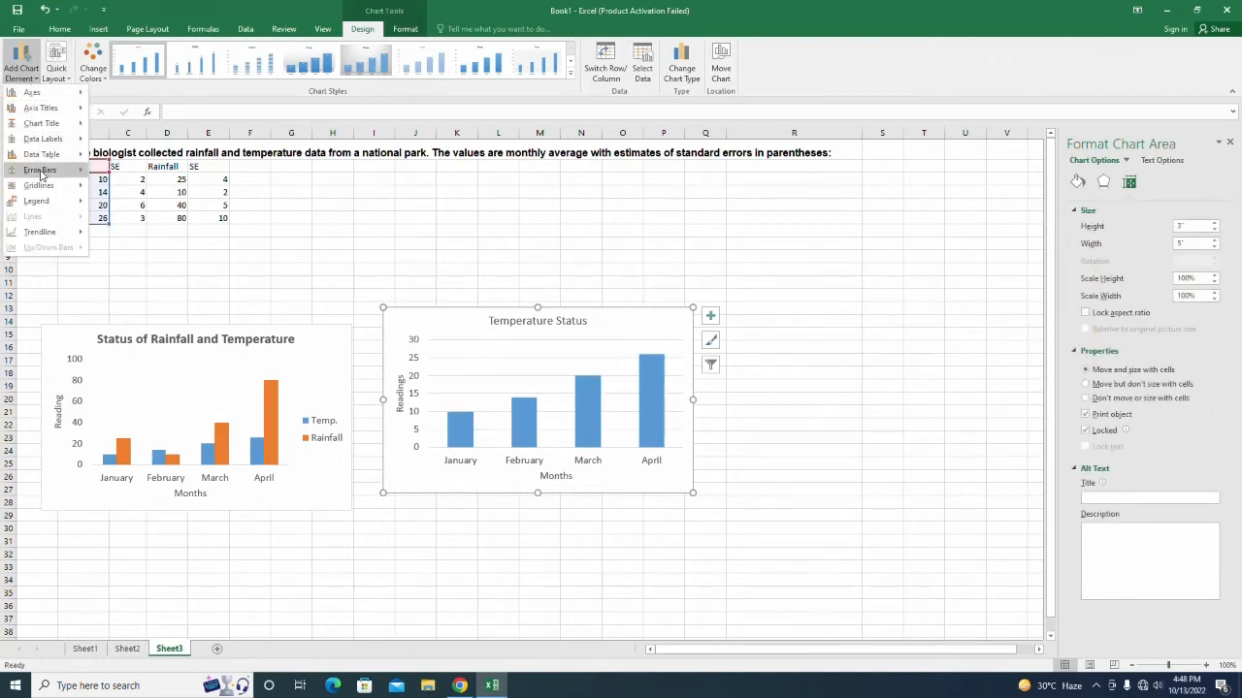
pyautogui.moveTo(39, 169)
pyautogui.click(152, 286)
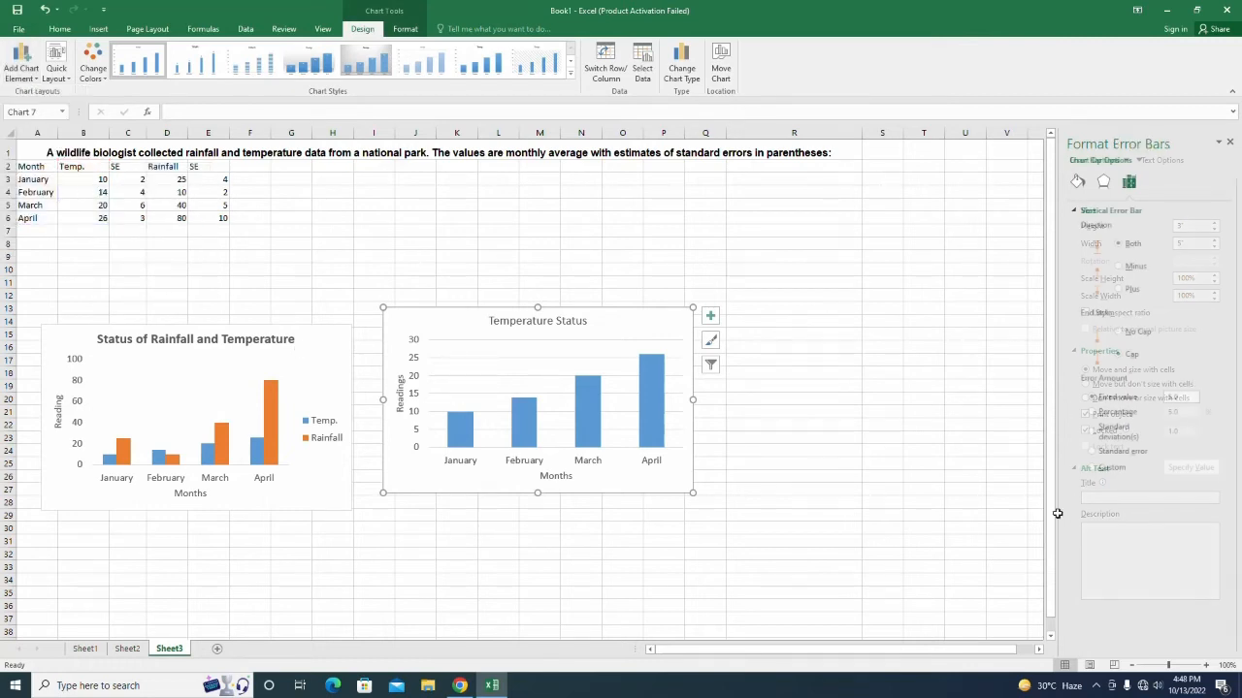
pyautogui.click(1111, 468)
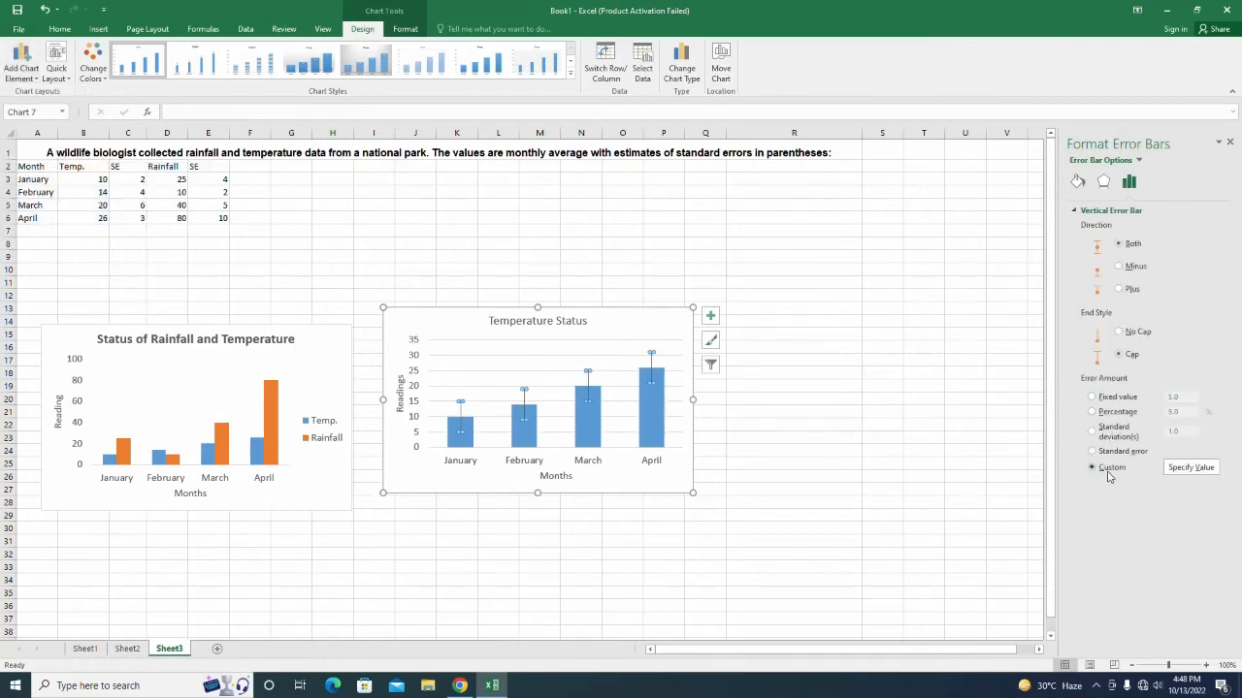
# Use SE cells C3:C6 as both positive and negative error values for Temperature Status.
pyautogui.click(1193, 468)
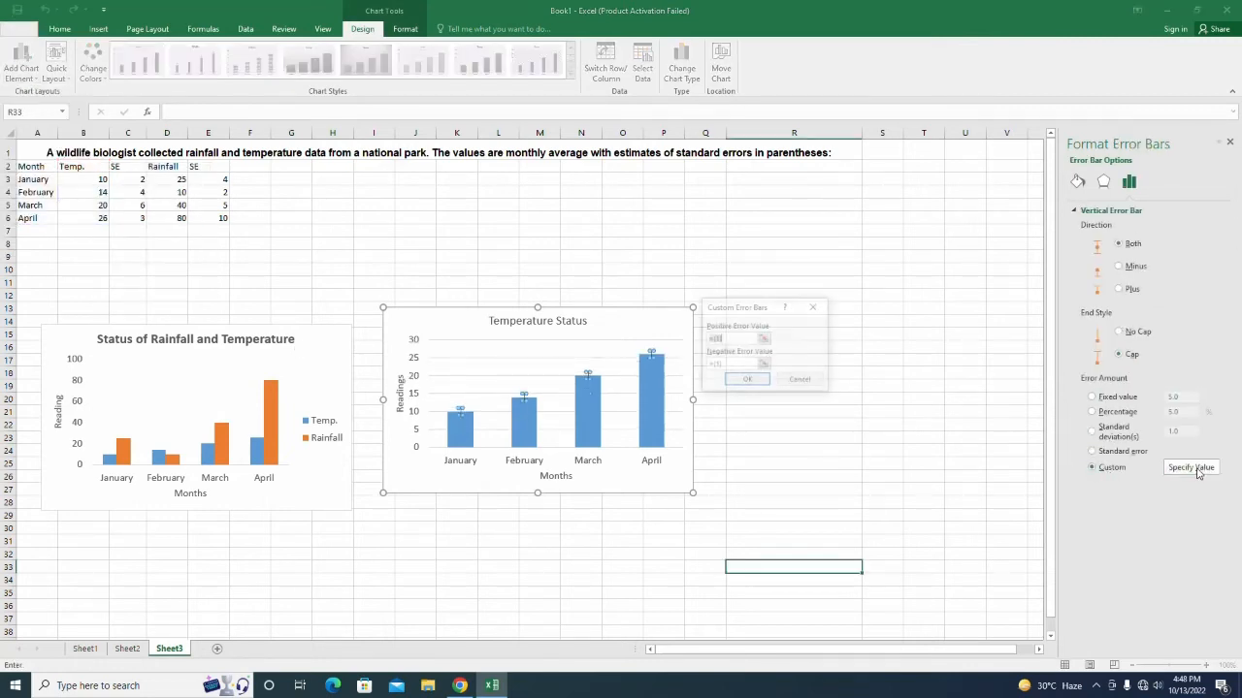
pyautogui.click(764, 363)
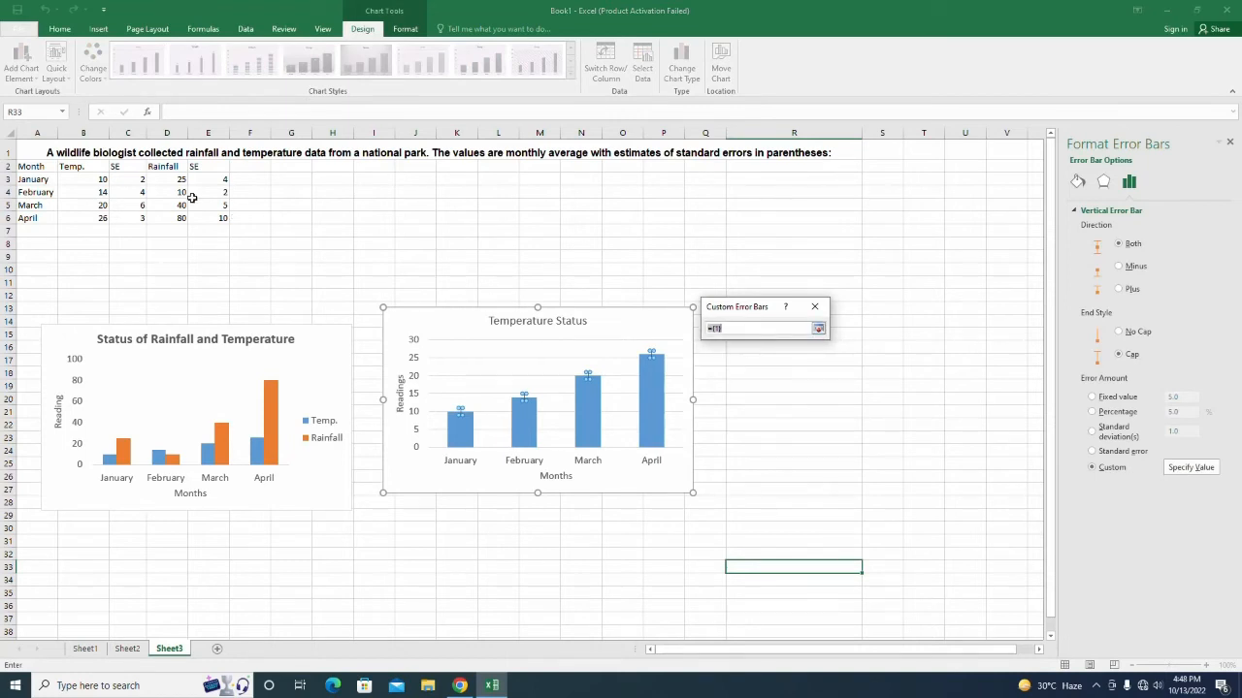
pyautogui.moveTo(138, 179); pyautogui.dragTo(139, 221)
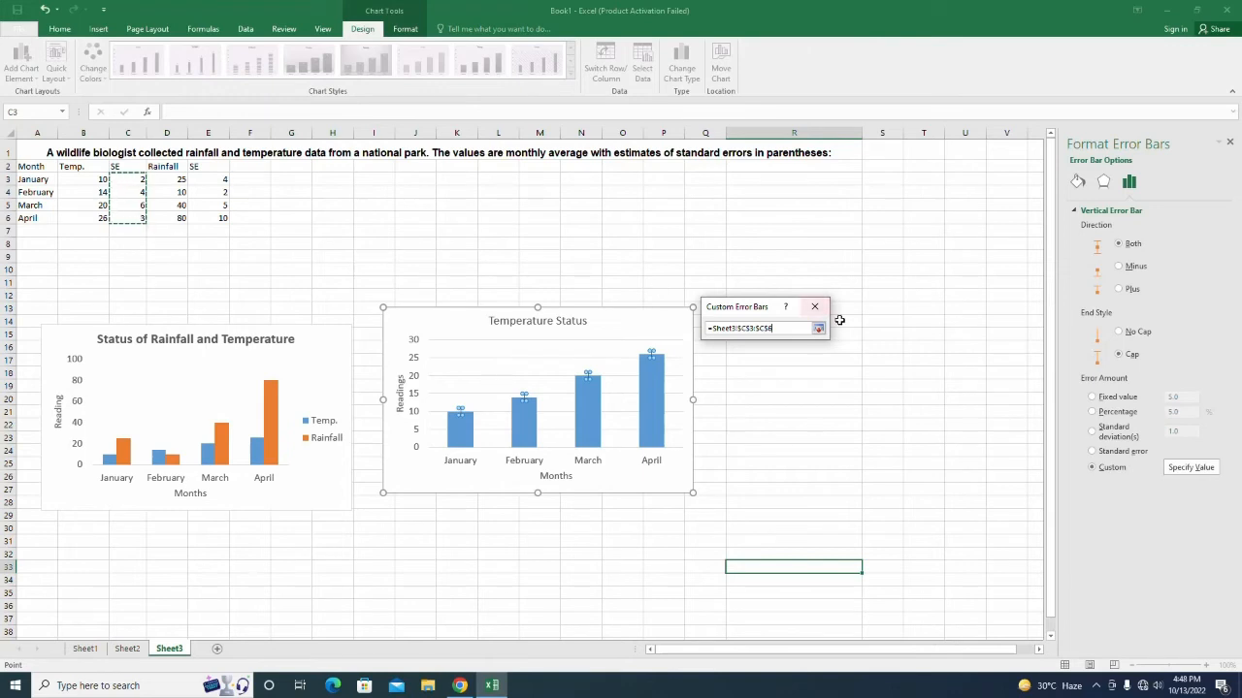
pyautogui.click(820, 330)
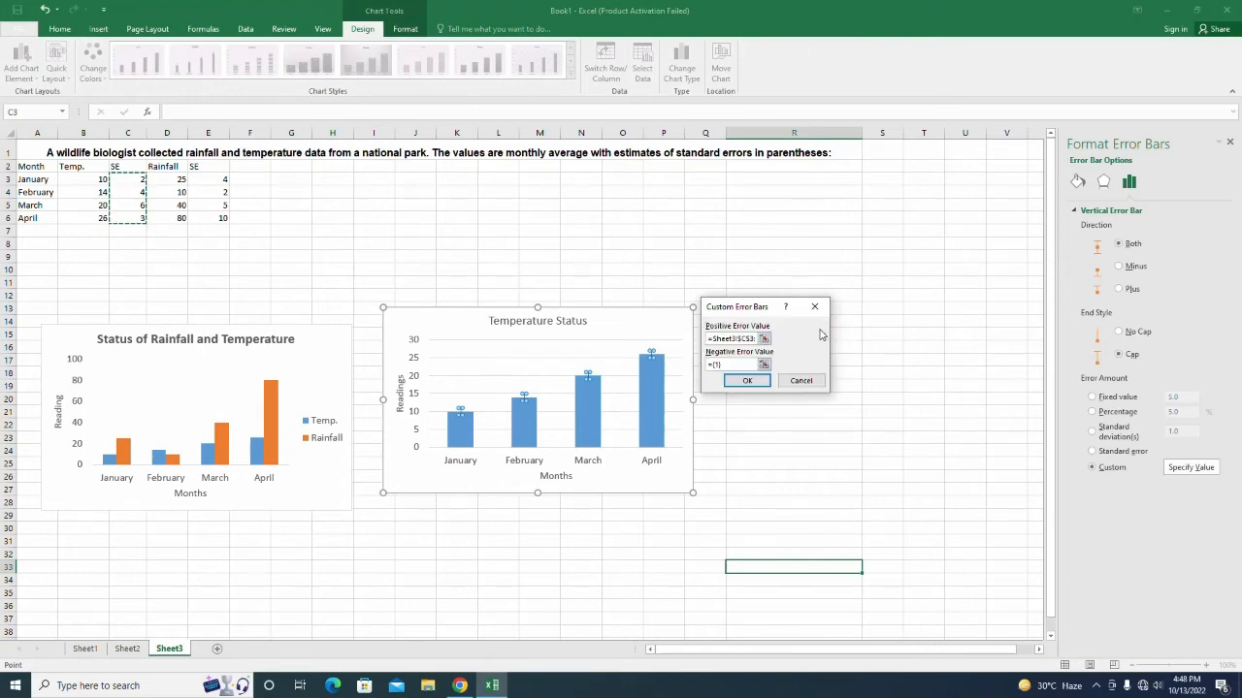
pyautogui.click(766, 364)
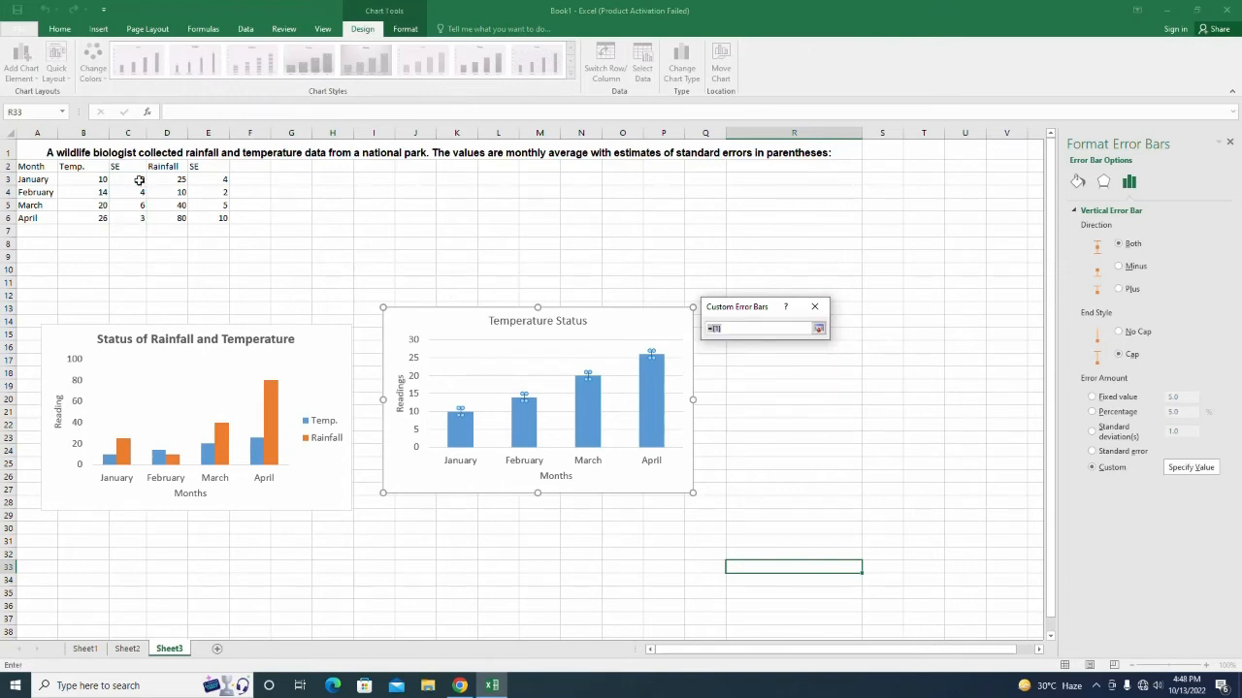
pyautogui.moveTo(139, 180); pyautogui.dragTo(139, 222)
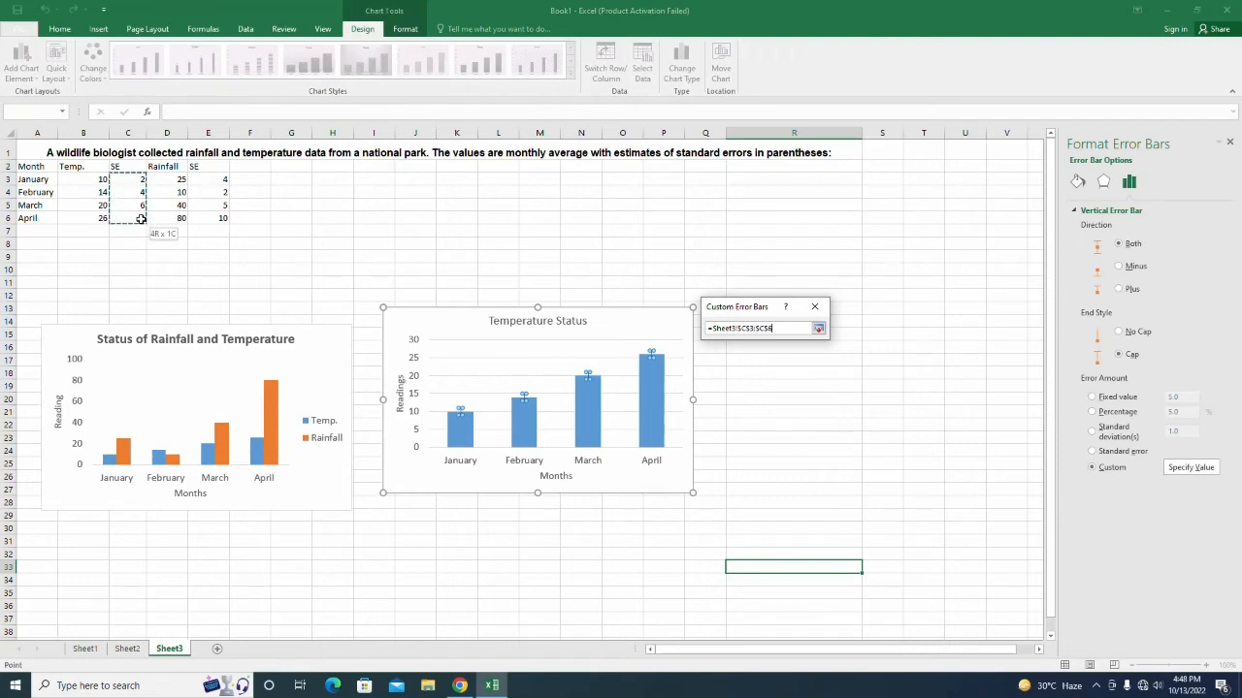
pyautogui.click(819, 330)
pyautogui.click(766, 381)
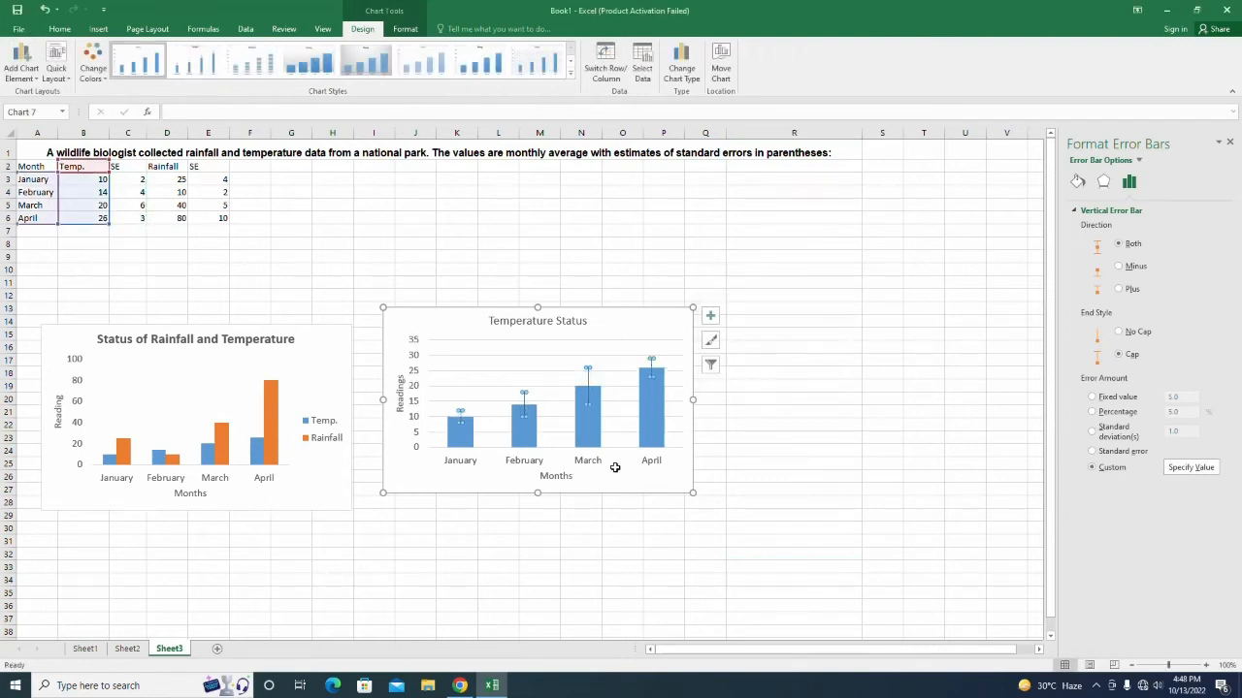
pyautogui.click(877, 568)
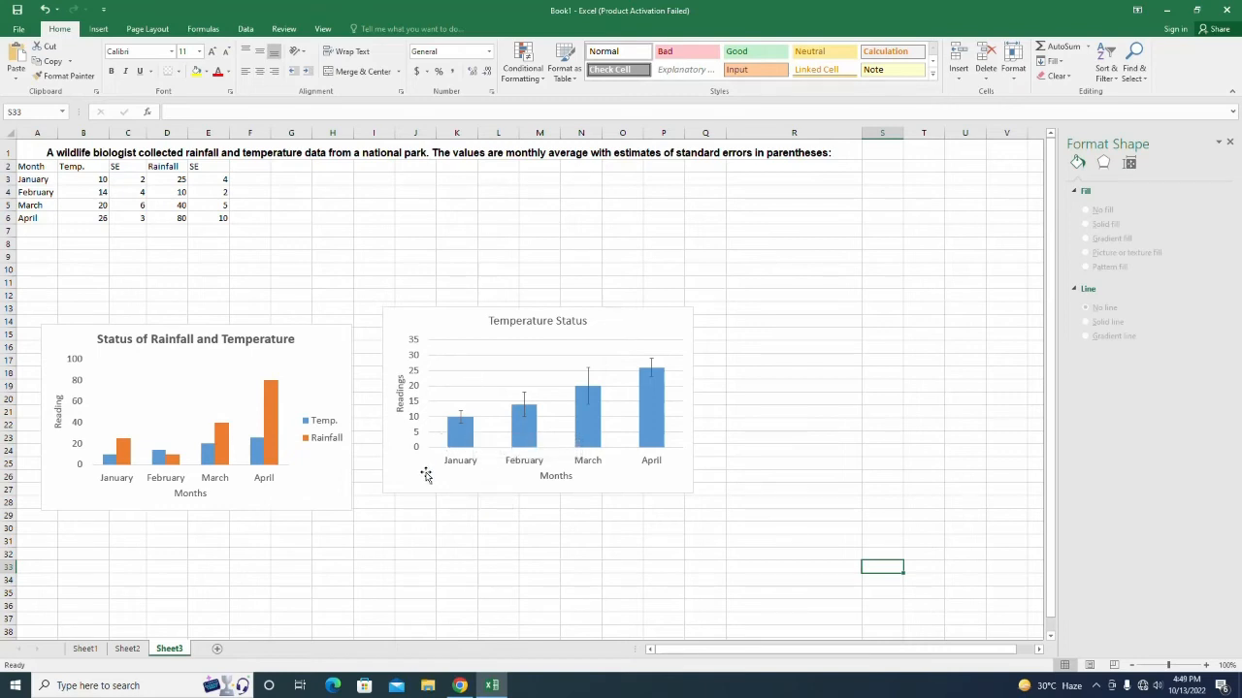
# Move the Temperature Status chart next to the first chart and shrink it slightly.
pyautogui.moveTo(424, 474); pyautogui.dragTo(401, 495)
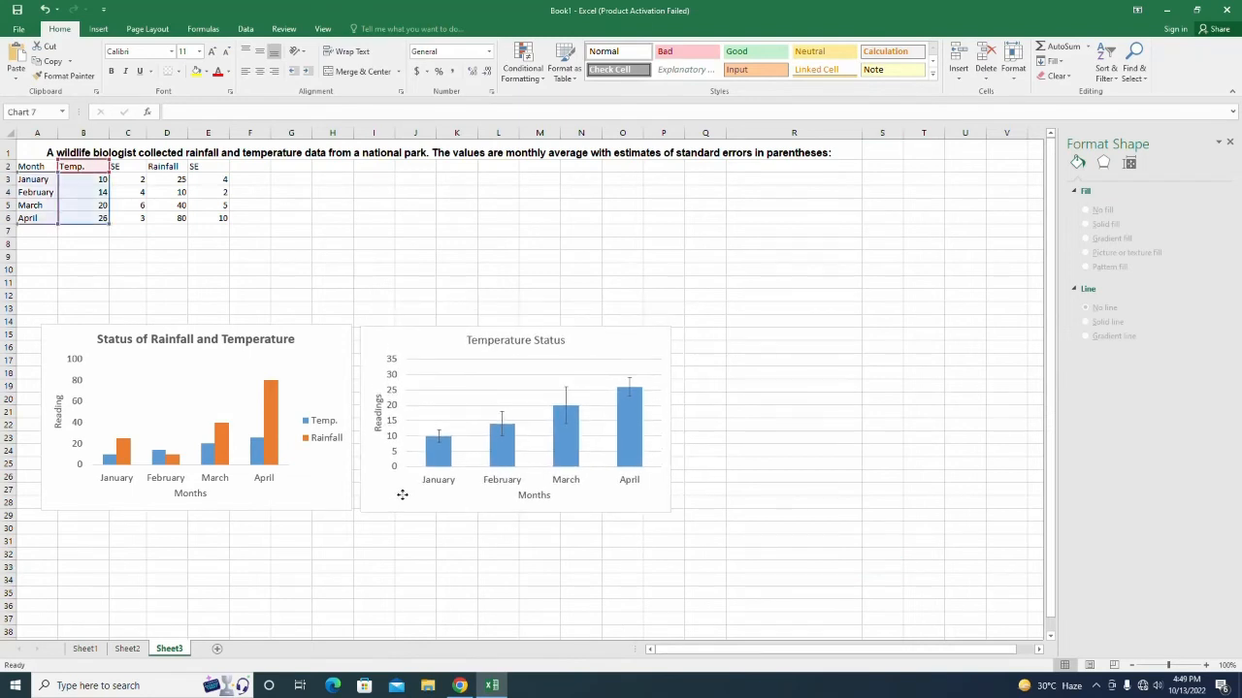
pyautogui.moveTo(668, 512); pyautogui.dragTo(659, 506)
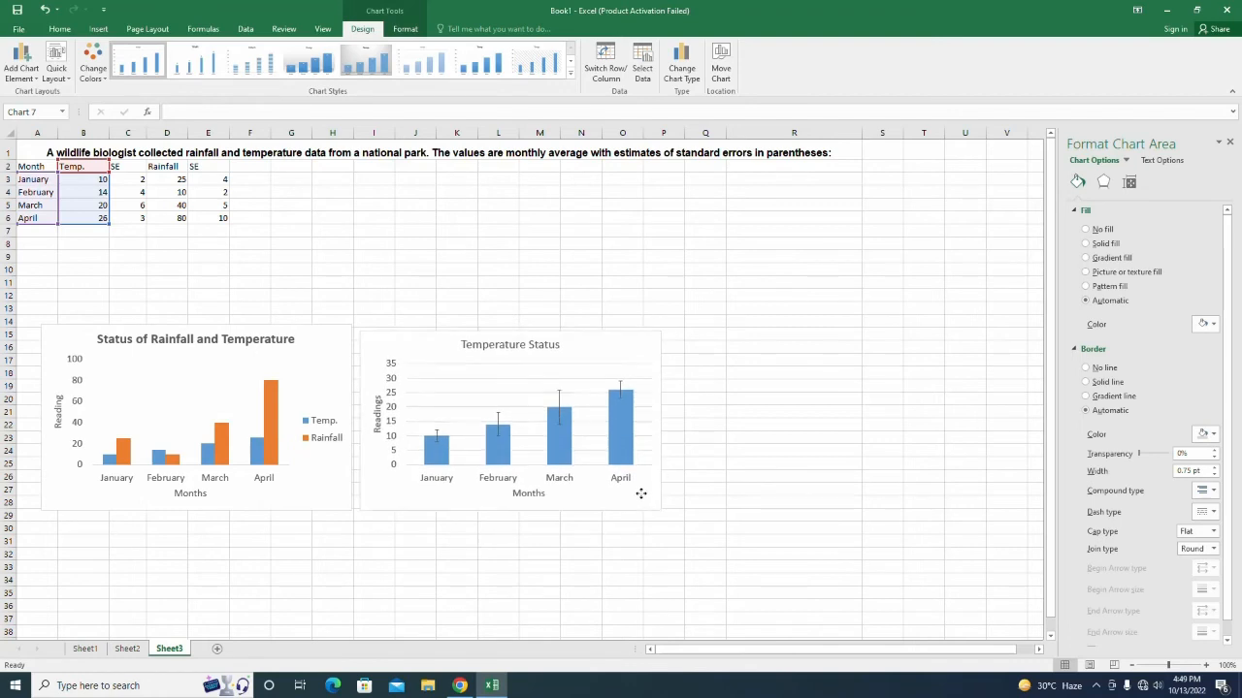
pyautogui.click(61, 254)
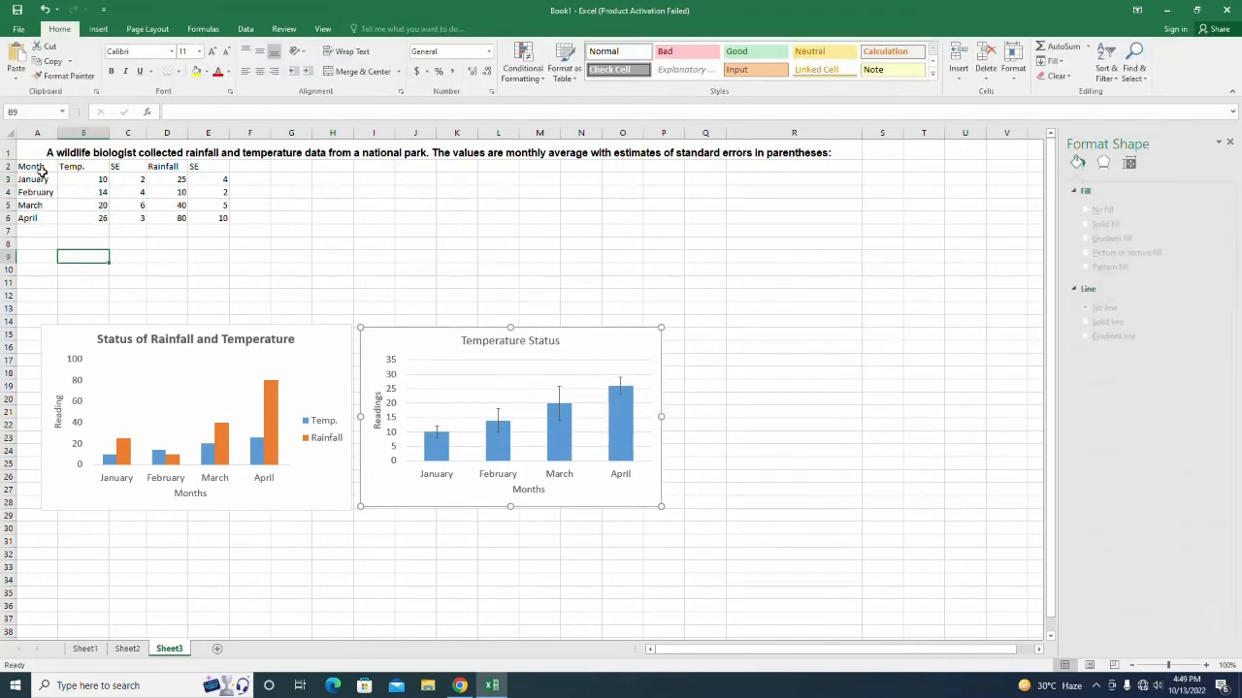
# Insert a clustered column chart from months A2:A6 and rainfall D2:D6.
pyautogui.moveTo(29, 167); pyautogui.dragTo(45, 214)
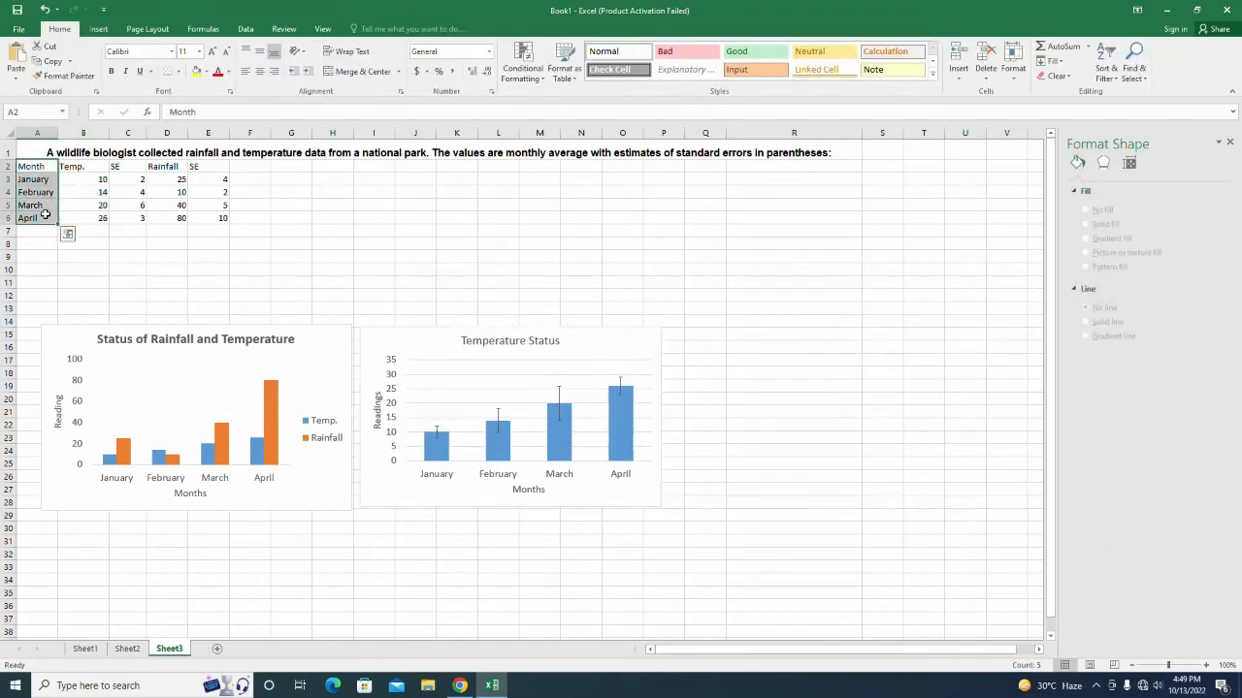
pyautogui.moveTo(163, 167); pyautogui.dragTo(167, 219)
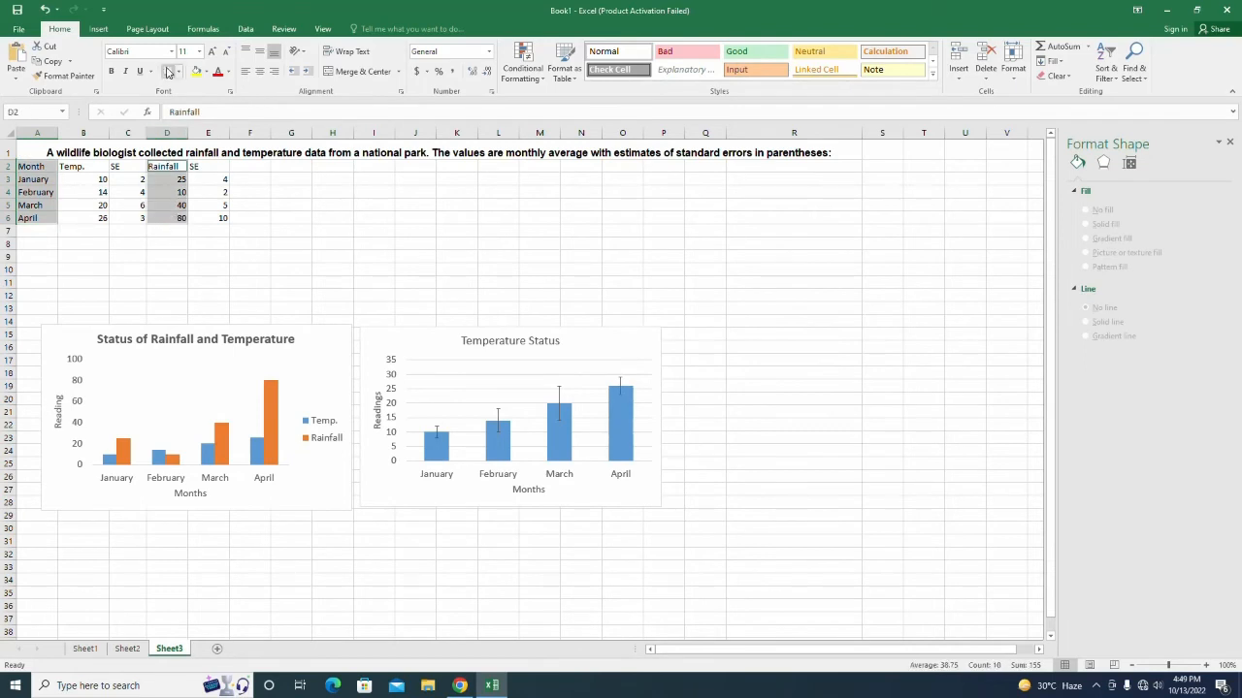
pyautogui.click(107, 31)
pyautogui.click(441, 53)
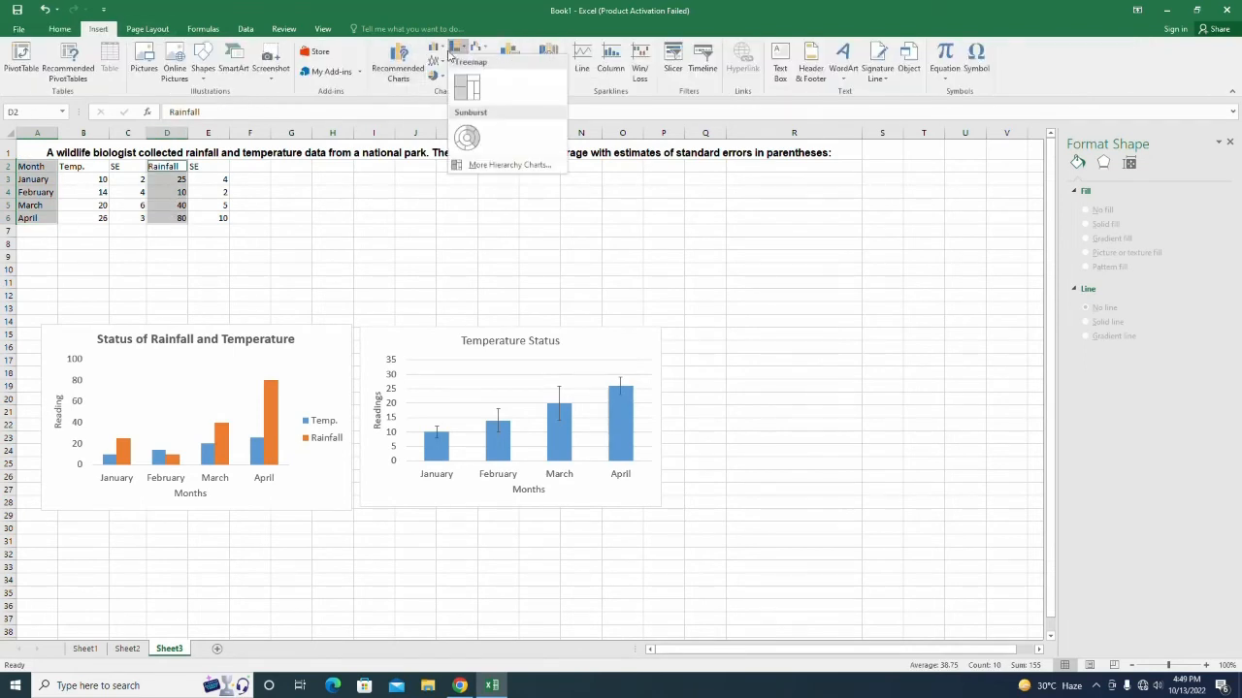
pyautogui.click(444, 88)
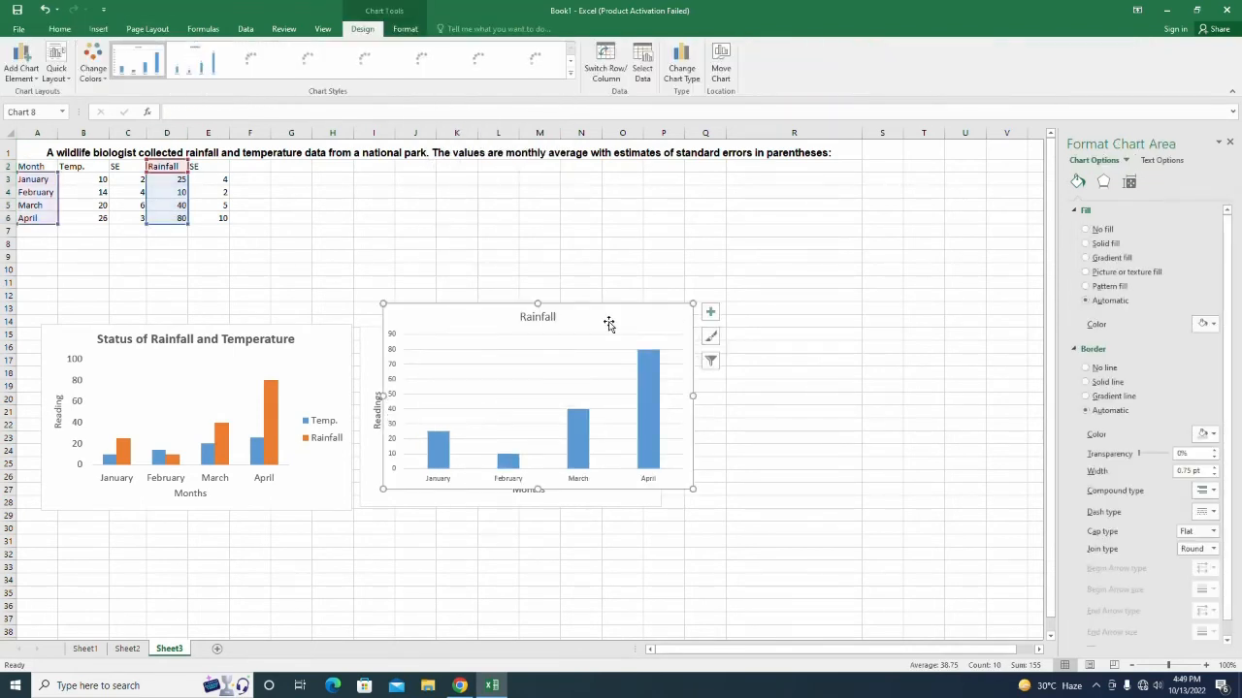
# Place the Rainfall chart right of Temperature Status and apply a layout with axis titles and a legend.
pyautogui.moveTo(610, 325); pyautogui.dragTo(876, 341)
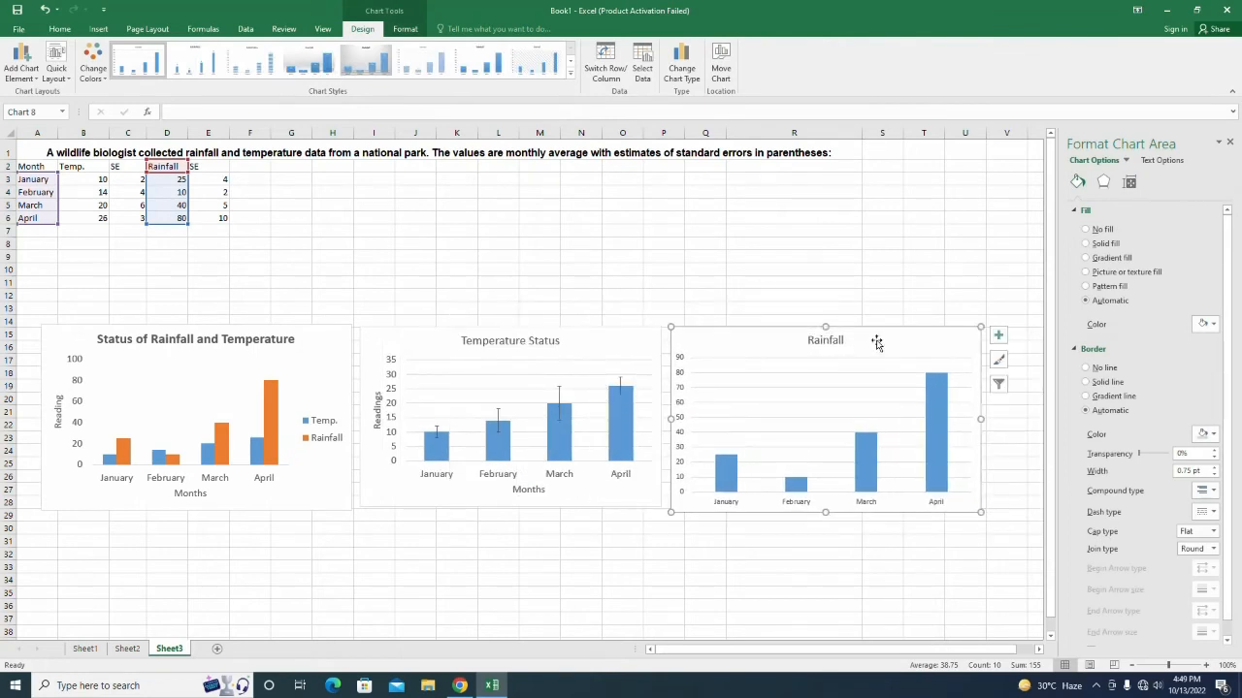
pyautogui.click(56, 67)
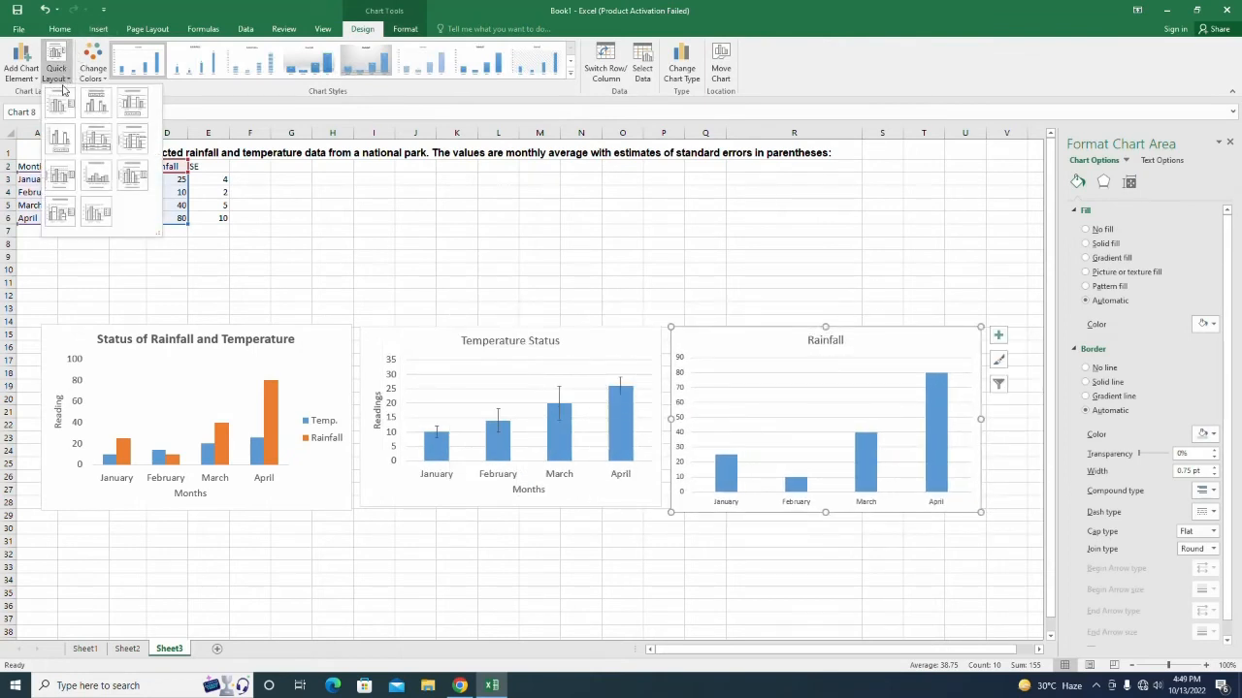
pyautogui.click(129, 174)
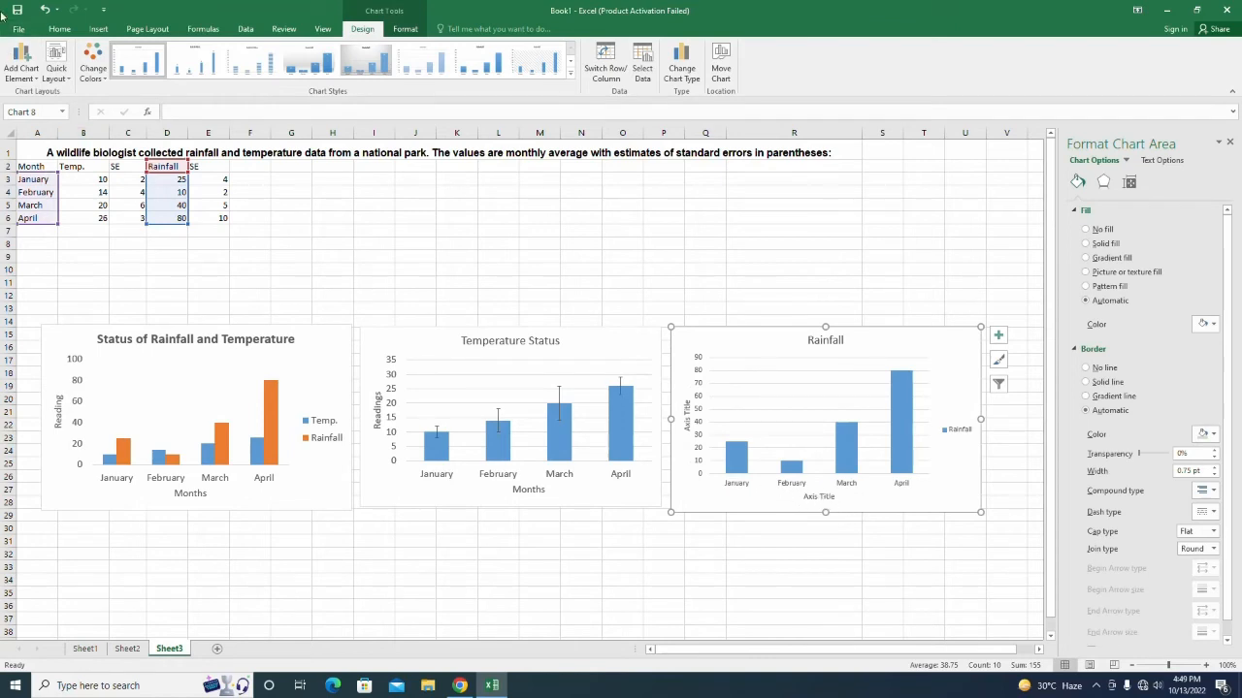
# Enlarge the Rainfall chart's text to size 12 and delete its legend.
pyautogui.click(59, 28)
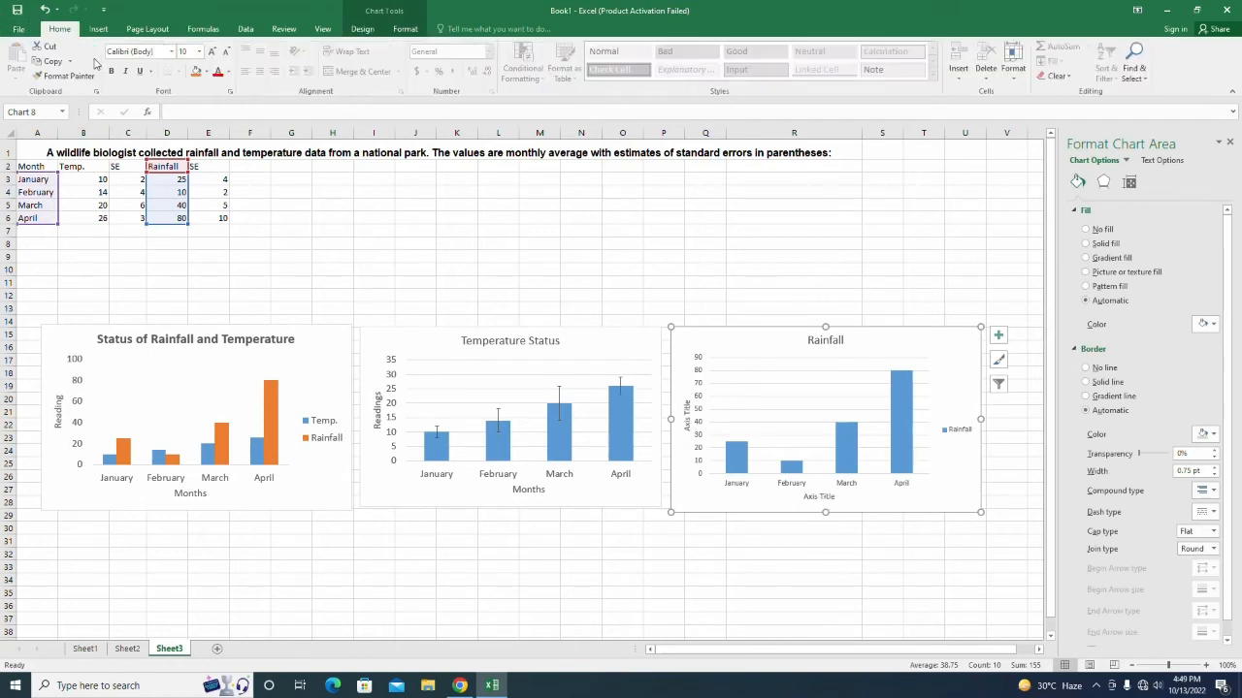
pyautogui.click(211, 52)
pyautogui.click(211, 52)
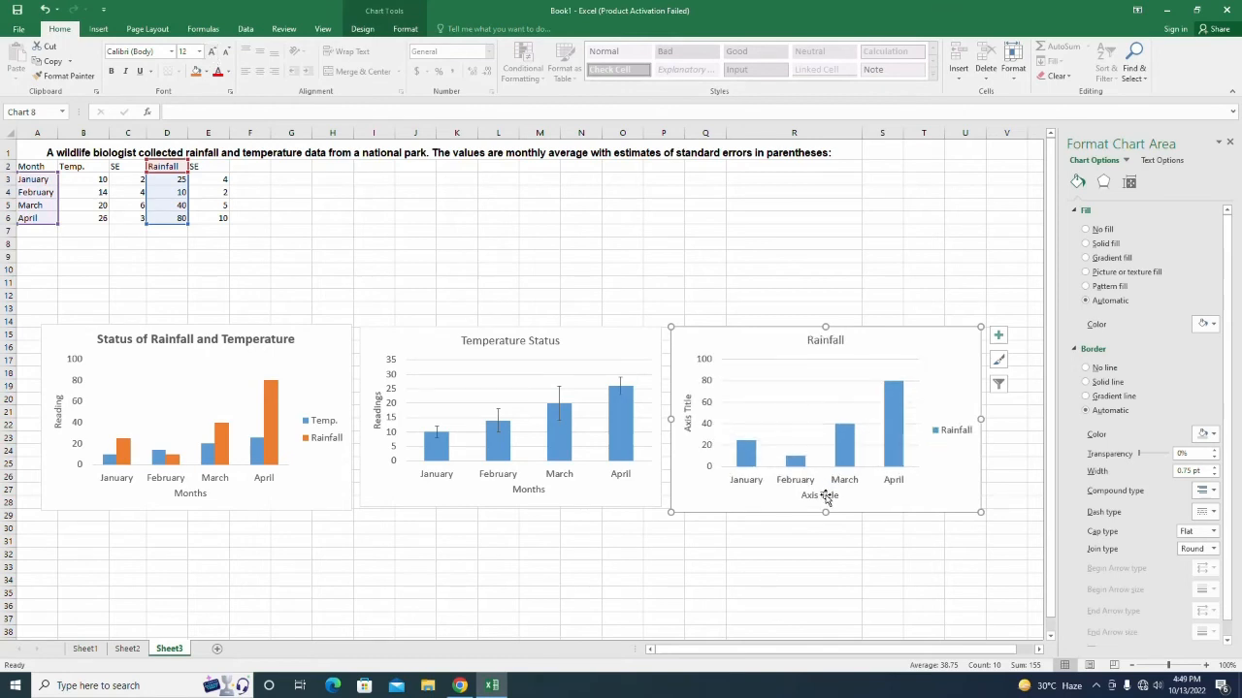
pyautogui.click(957, 431)
pyautogui.press('Delete')
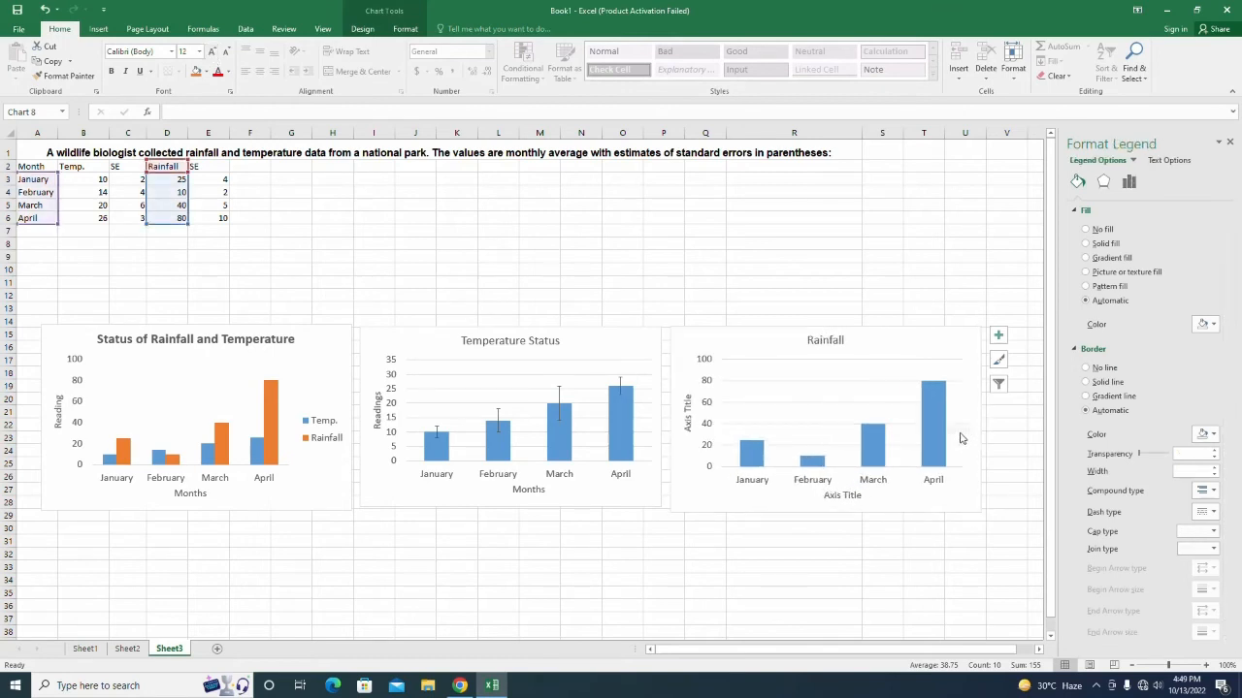
# Title the horizontal axis 'Months' and the vertical axis 'Readings'.
pyautogui.click(830, 495)
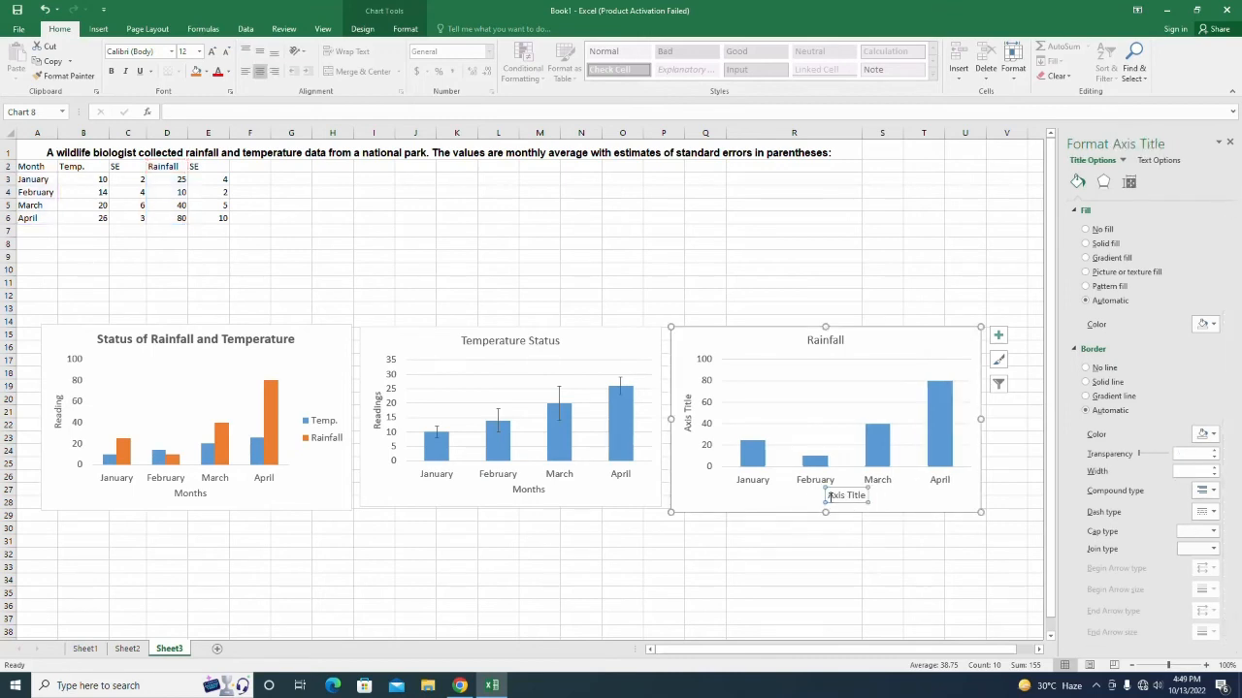
pyautogui.moveTo(830, 496); pyautogui.dragTo(870, 497)
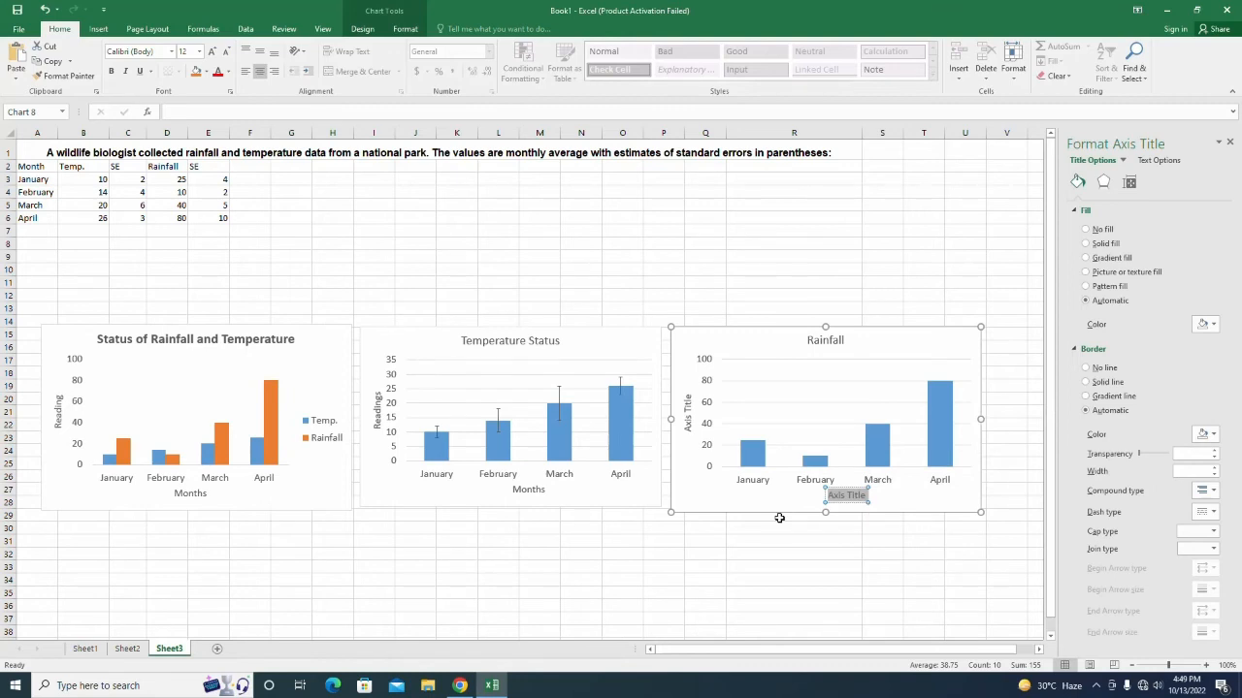
pyautogui.write('Months')
pyautogui.click(689, 405)
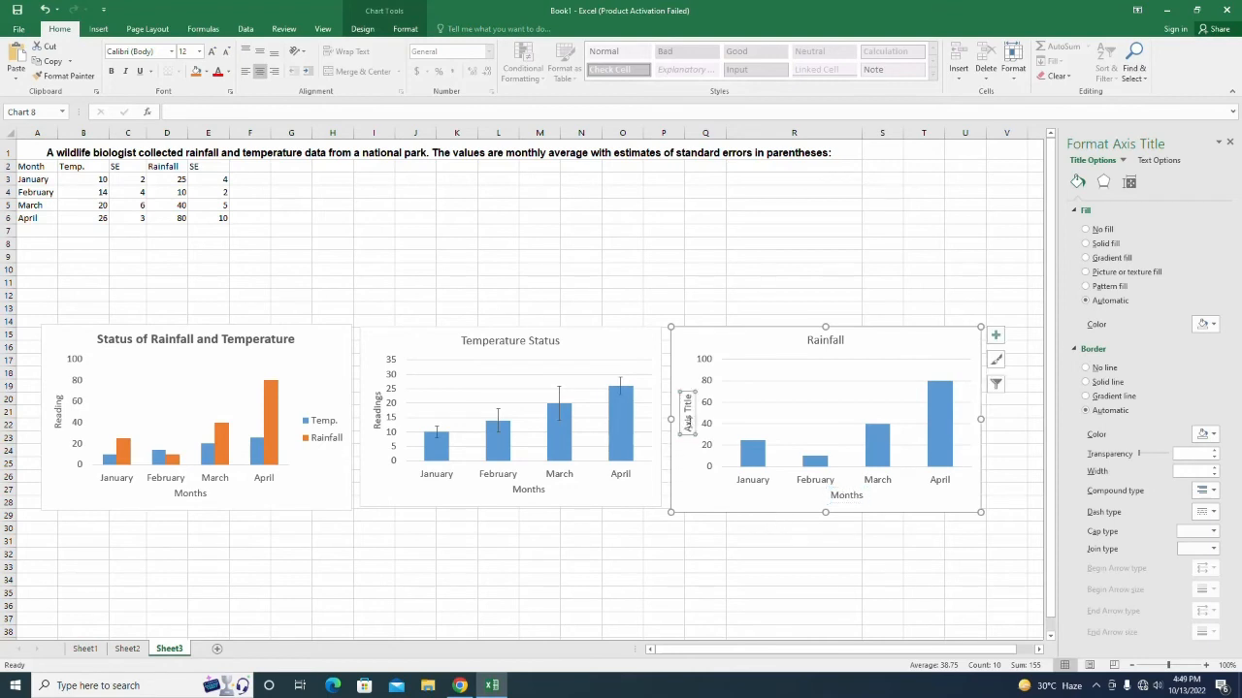
pyautogui.tripleClick(689, 396)
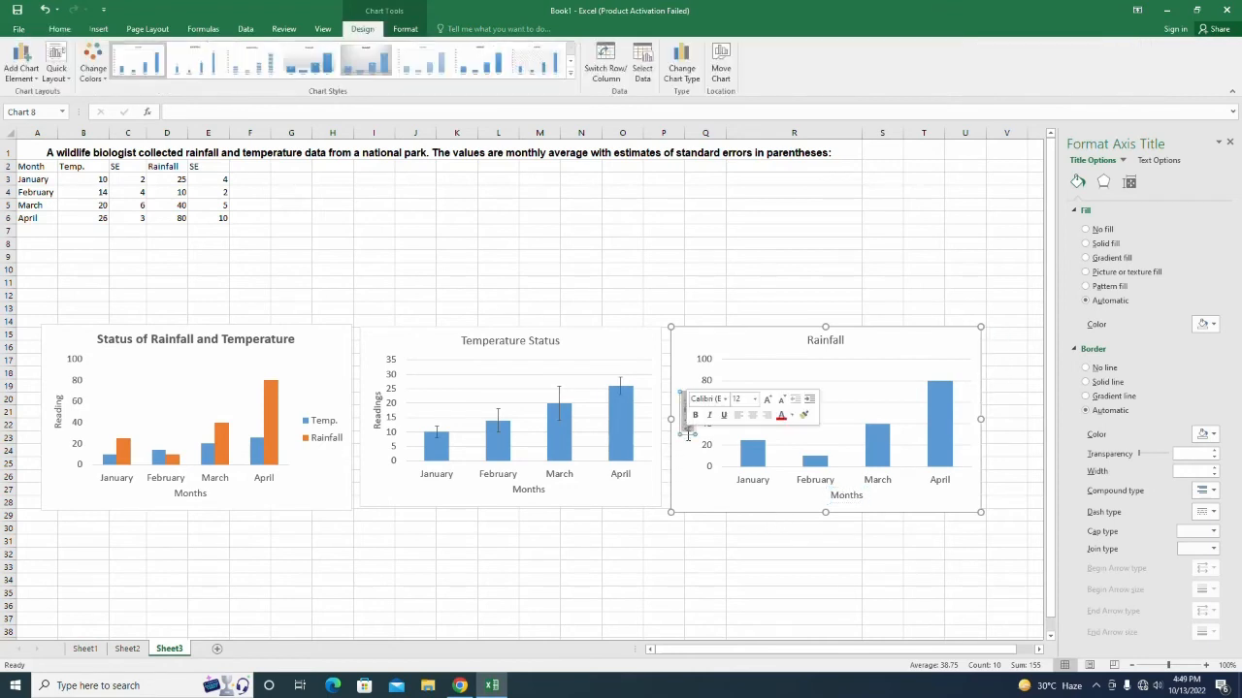
pyautogui.write('Readings')
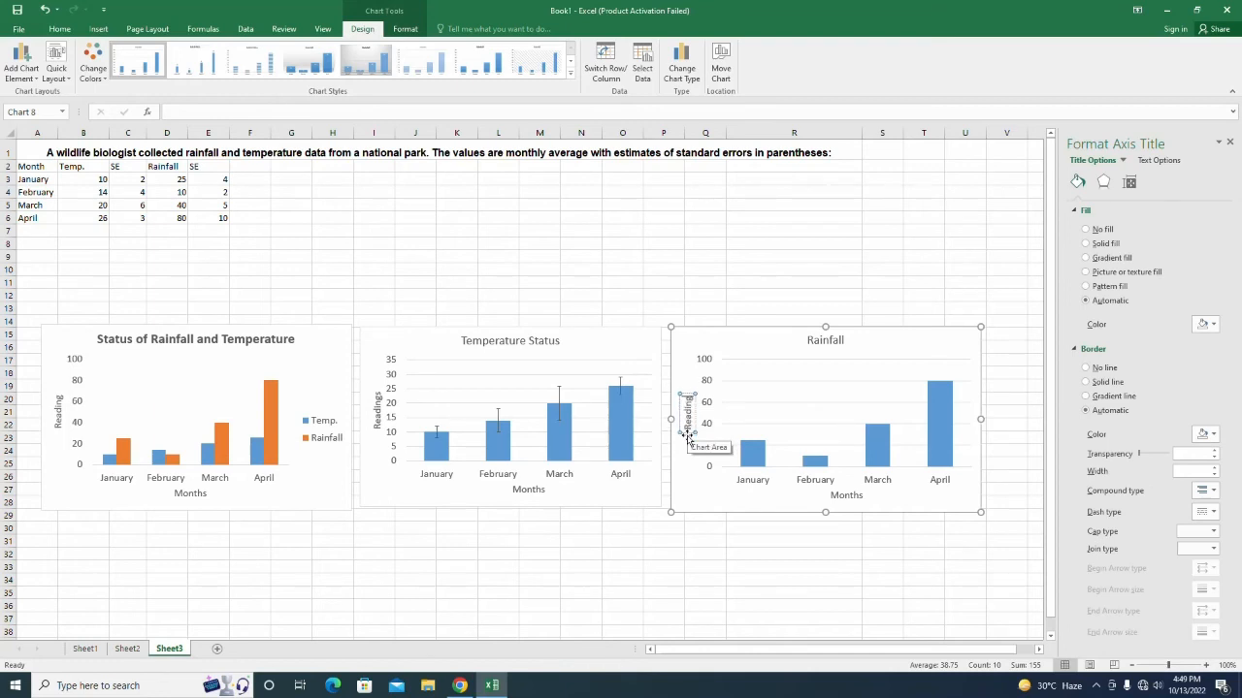
# Retitle the chart 'Rainfall Status' and make the title bold.
pyautogui.click(824, 340)
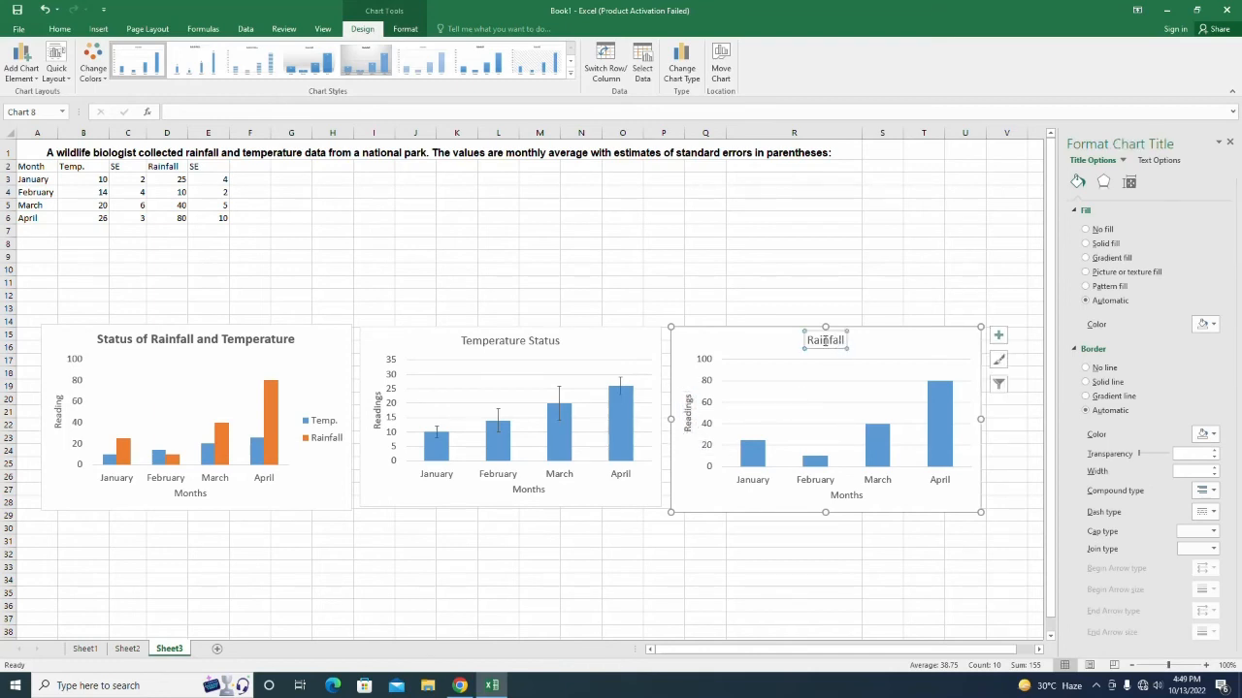
pyautogui.write('Ra')
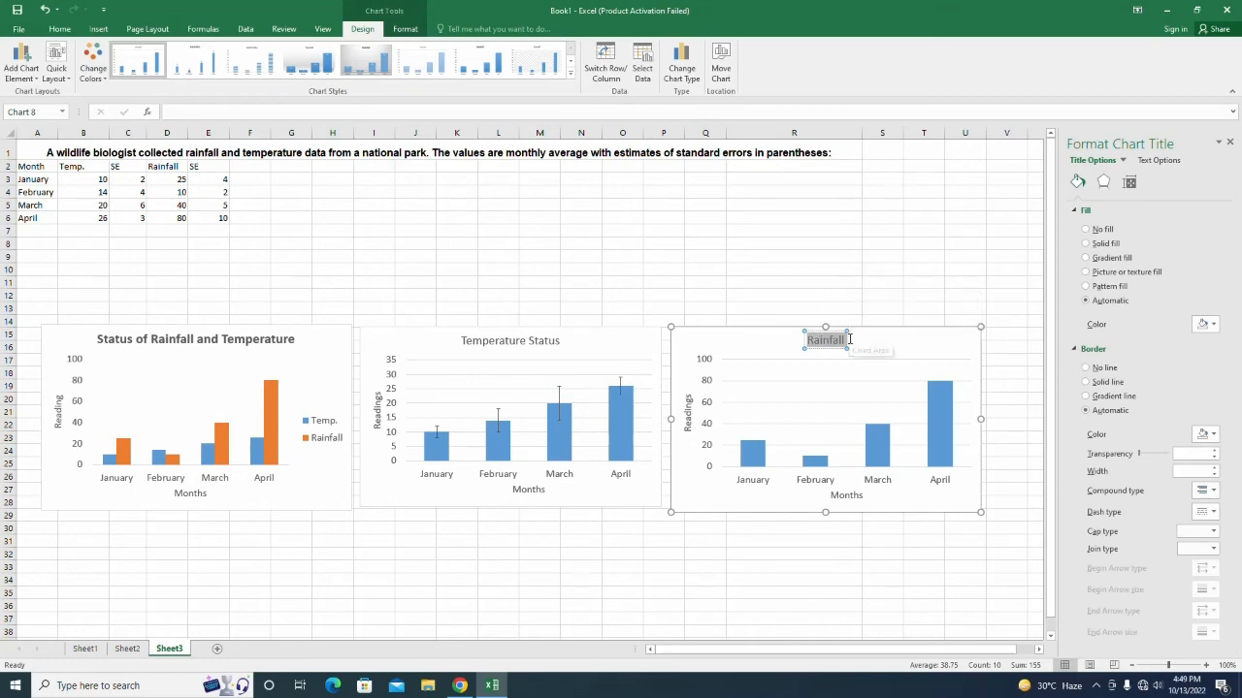
pyautogui.write('infall')
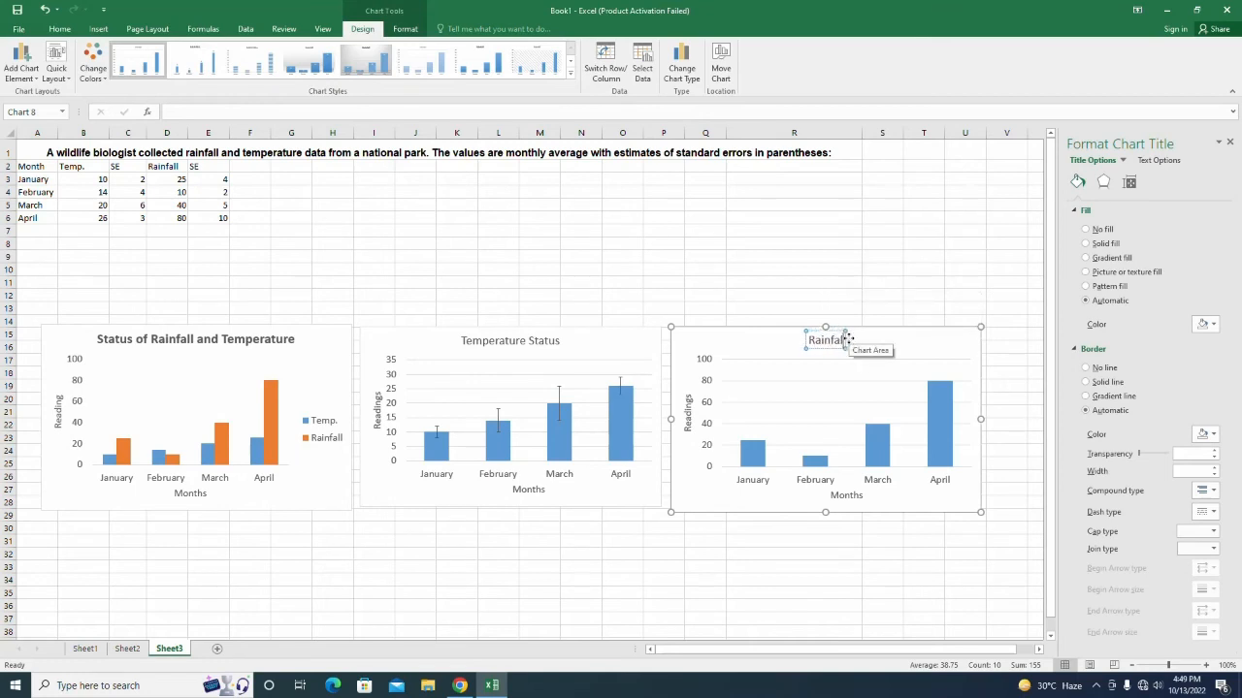
pyautogui.write(' Status')
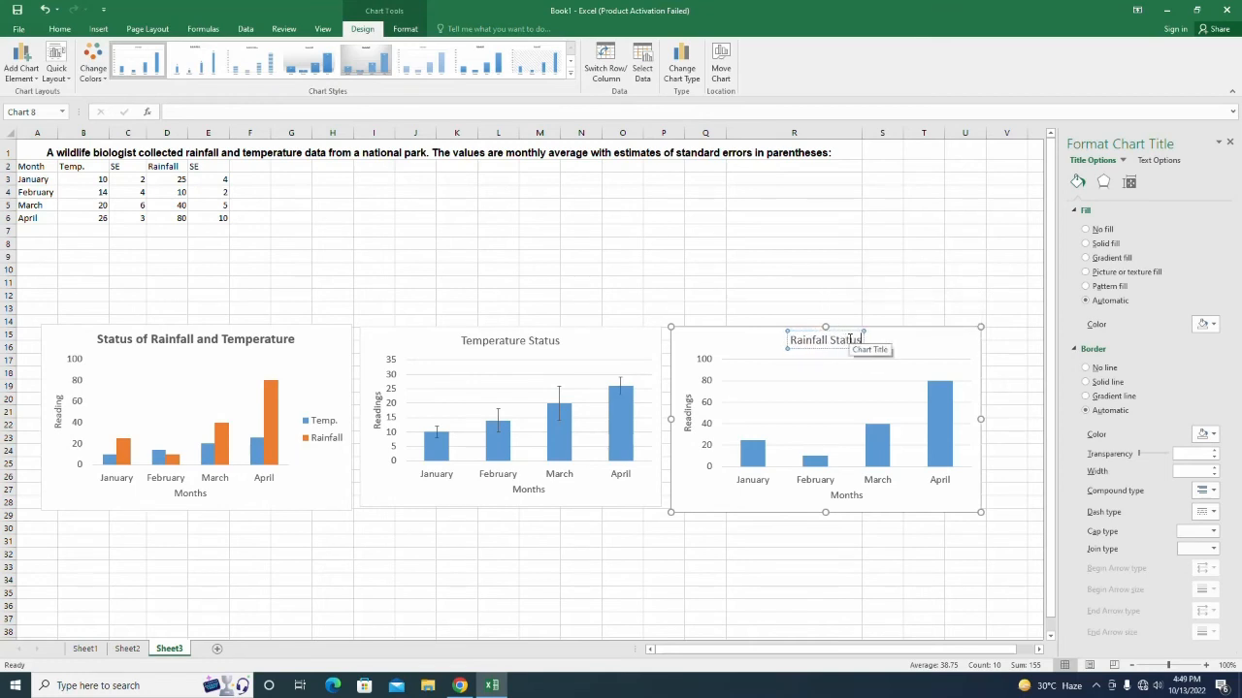
pyautogui.click(837, 537)
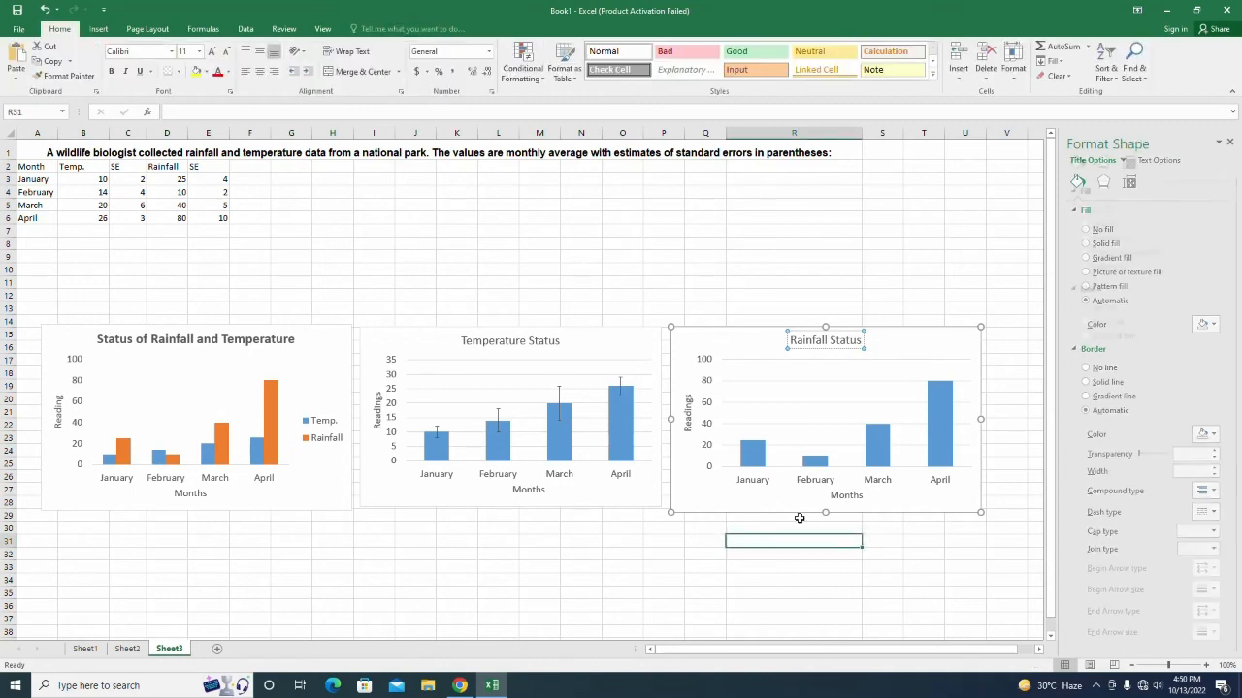
pyautogui.click(803, 341)
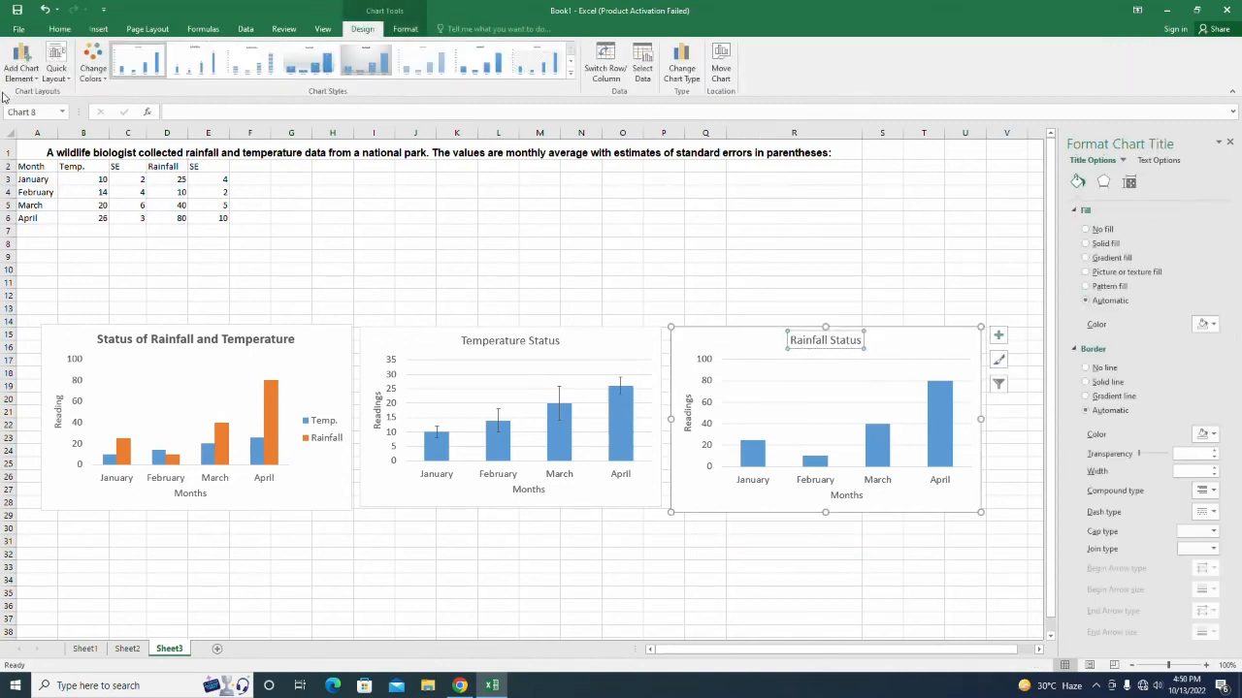
pyautogui.click(59, 28)
pyautogui.click(111, 71)
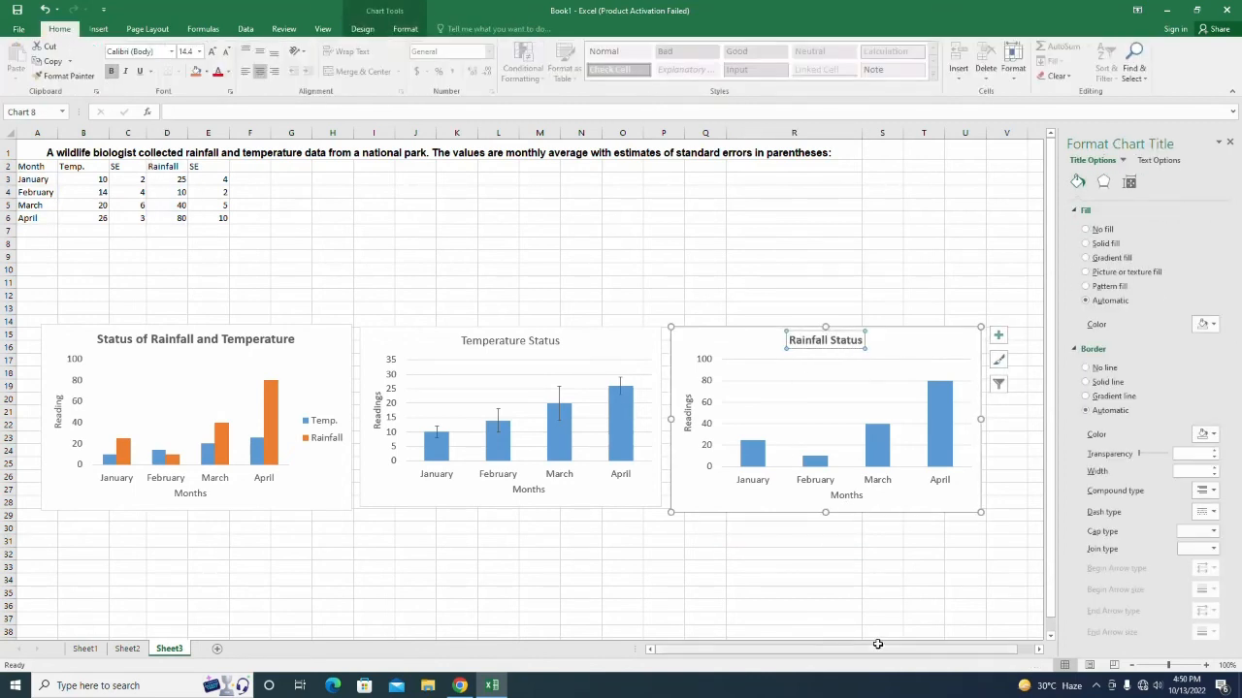
pyautogui.click(742, 504)
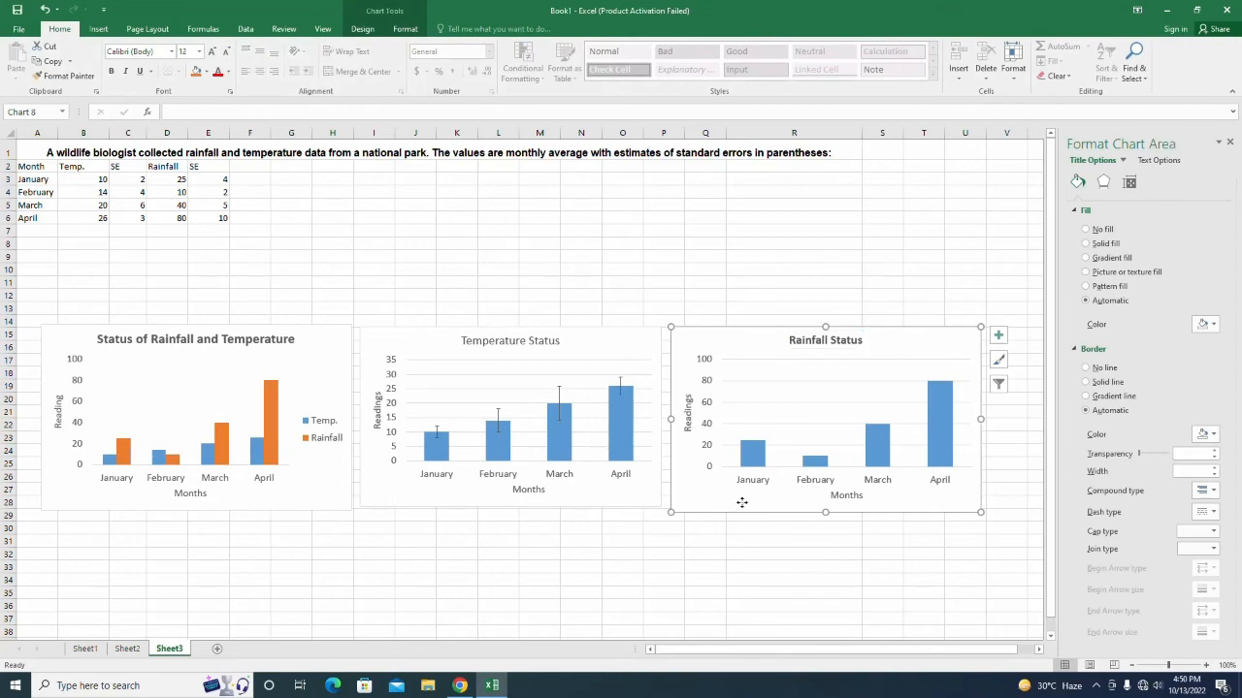
pyautogui.click(749, 427)
pyautogui.press('Escape')
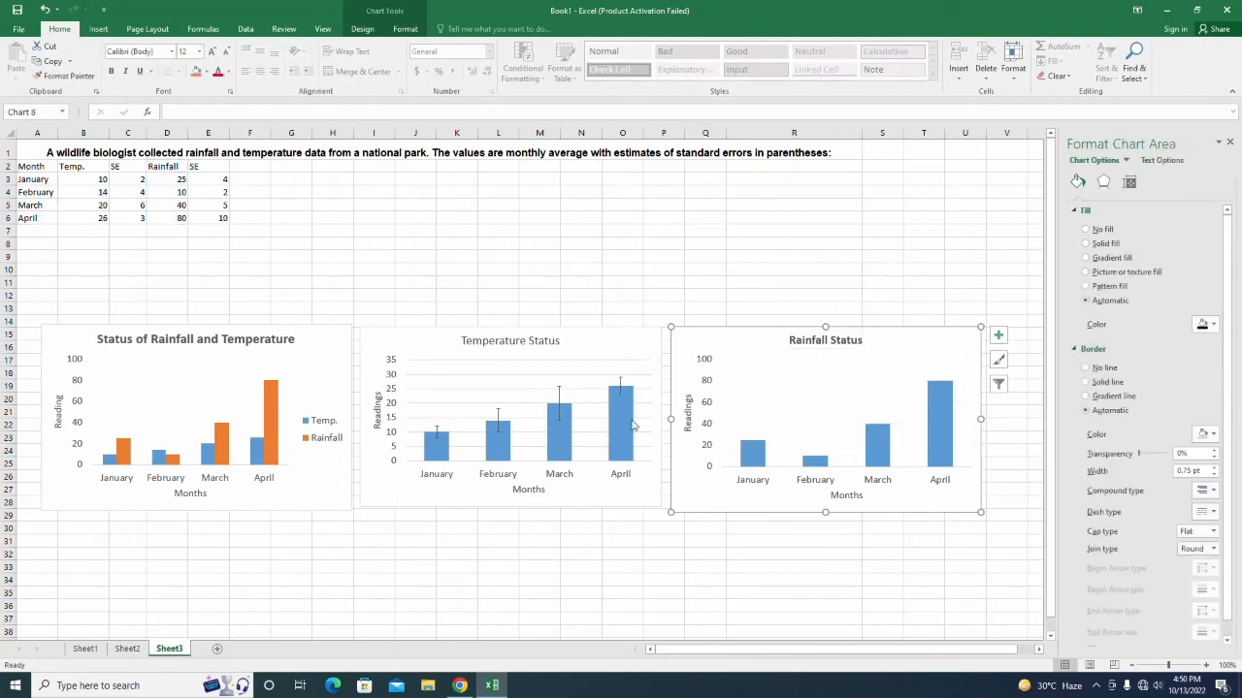
# Add error bars to the Rainfall Status chart and set their amount to Custom.
pyautogui.click(643, 424)
pyautogui.press('Escape')
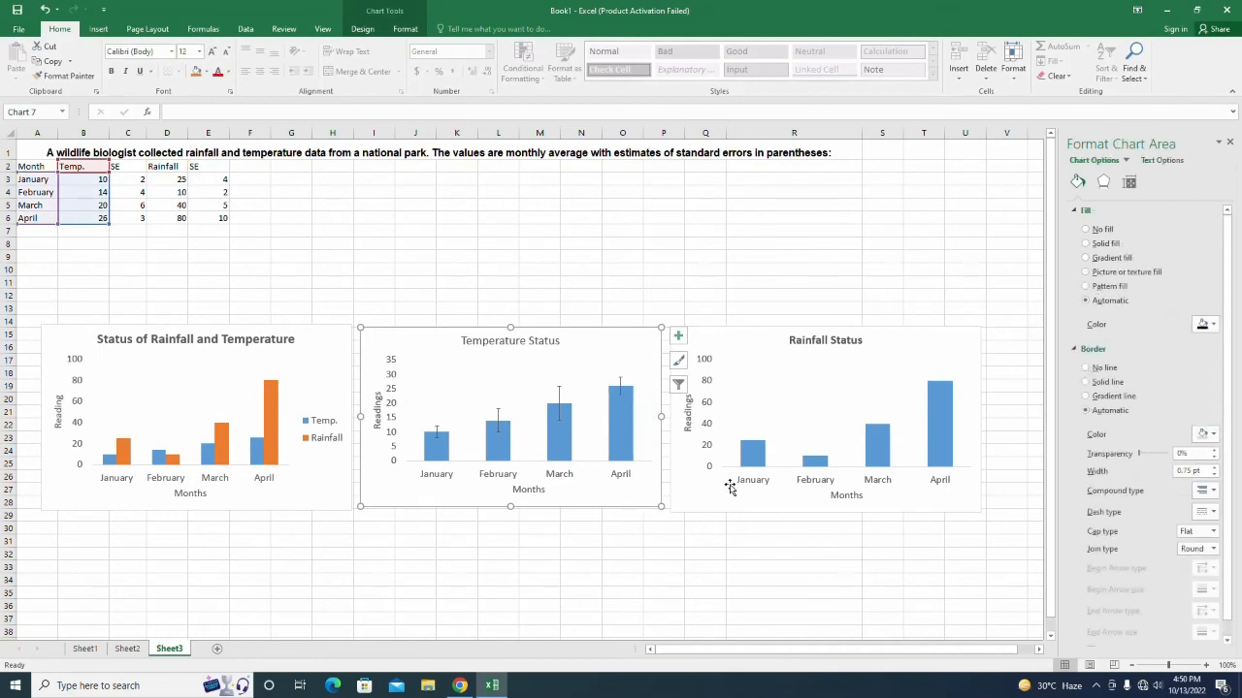
pyautogui.click(742, 501)
pyautogui.click(362, 28)
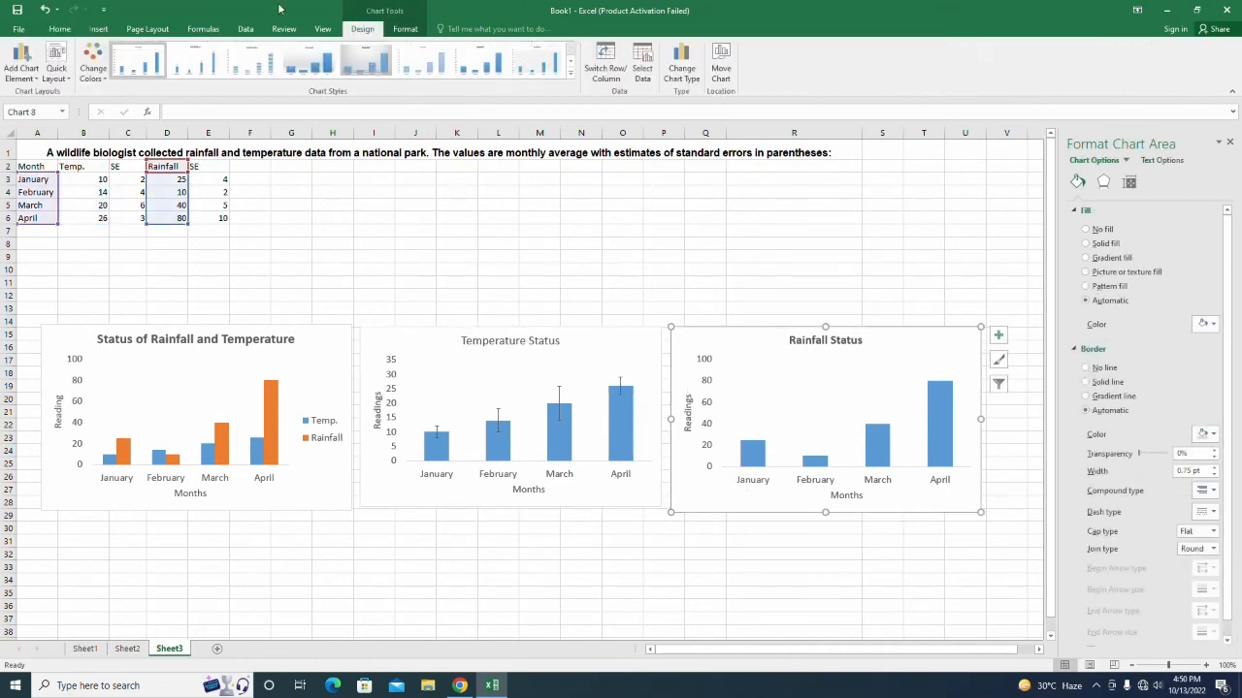
pyautogui.click(21, 68)
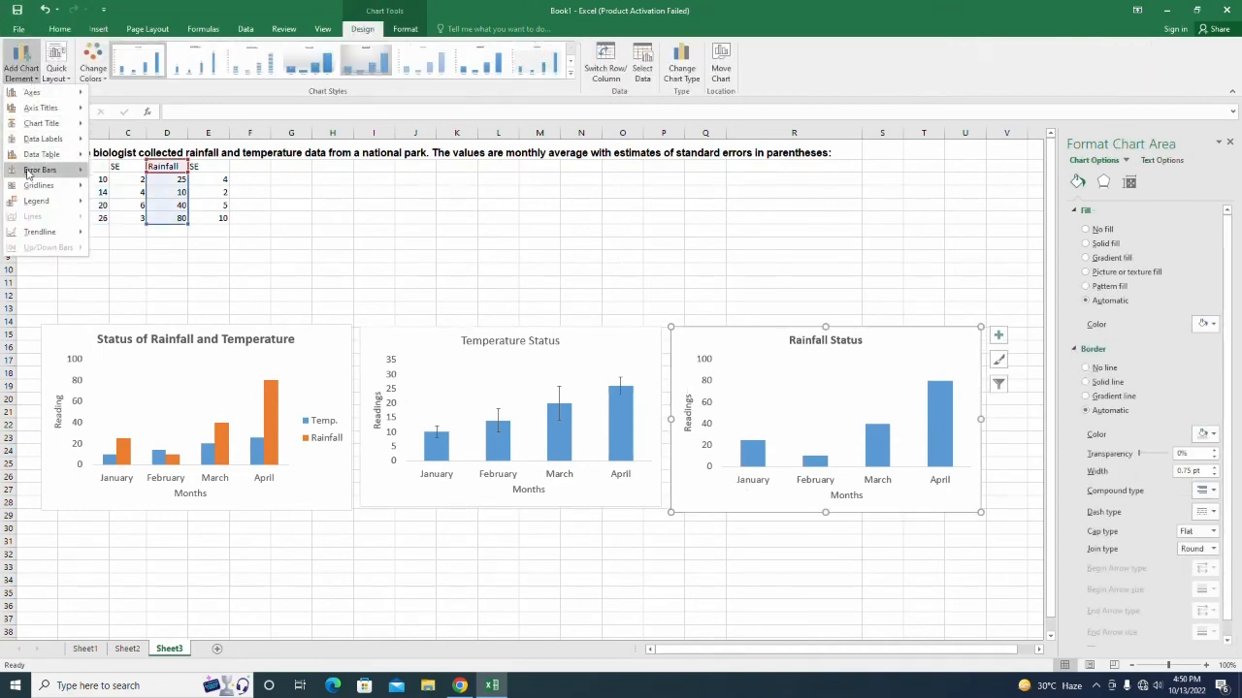
pyautogui.moveTo(37, 171)
pyautogui.click(145, 287)
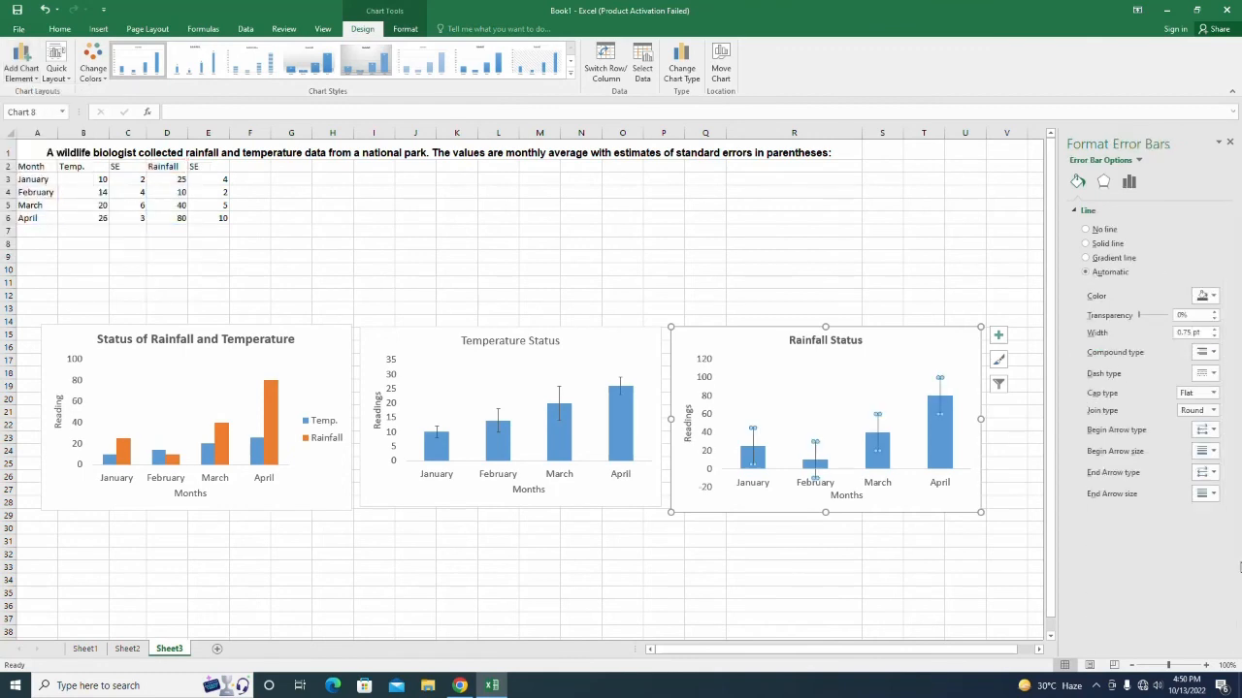
pyautogui.click(1129, 181)
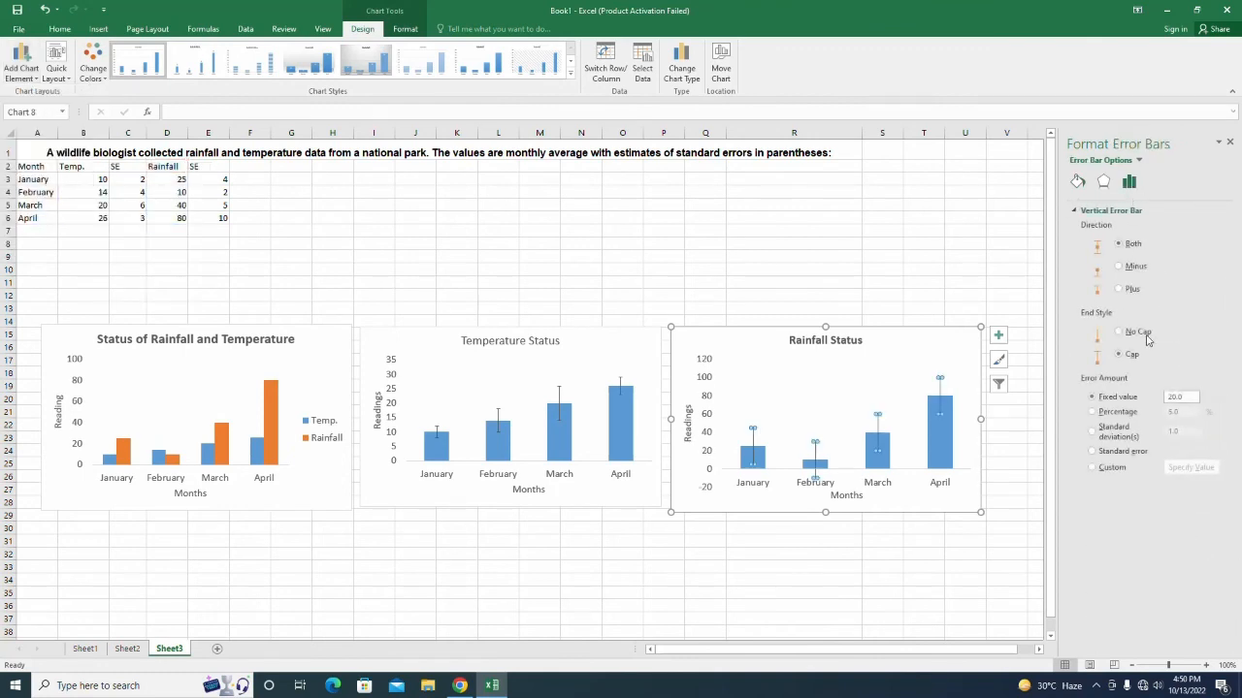
pyautogui.click(1113, 467)
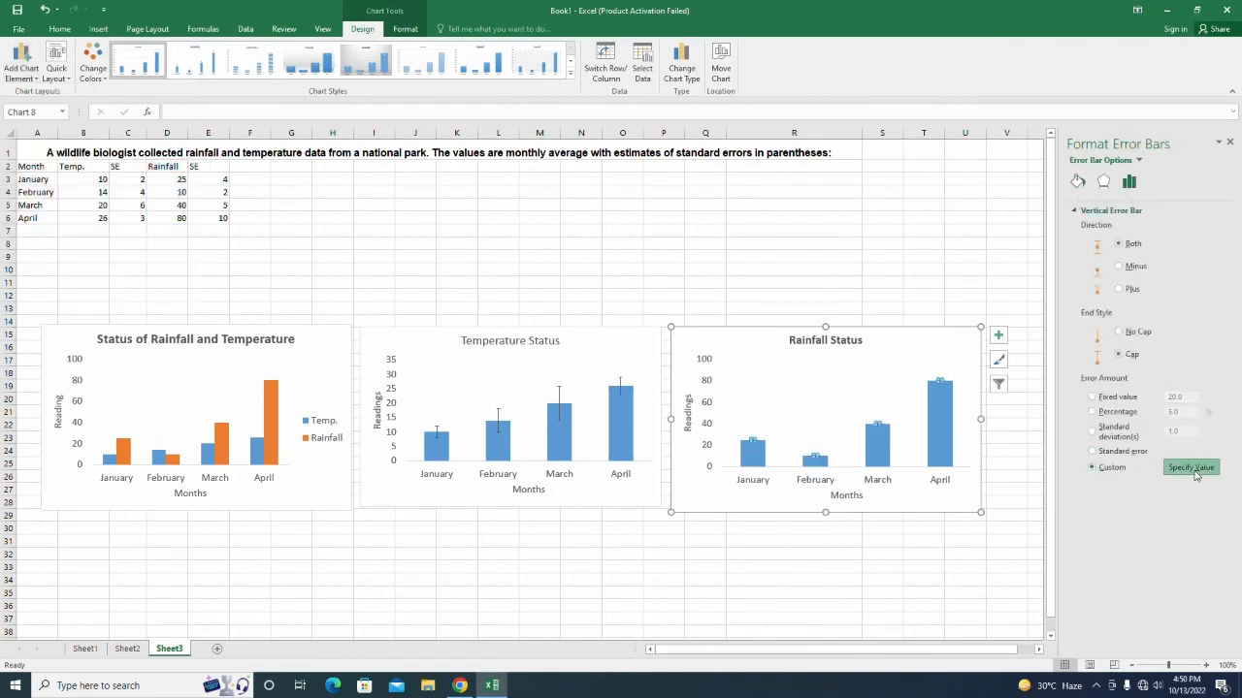
pyautogui.click(1191, 468)
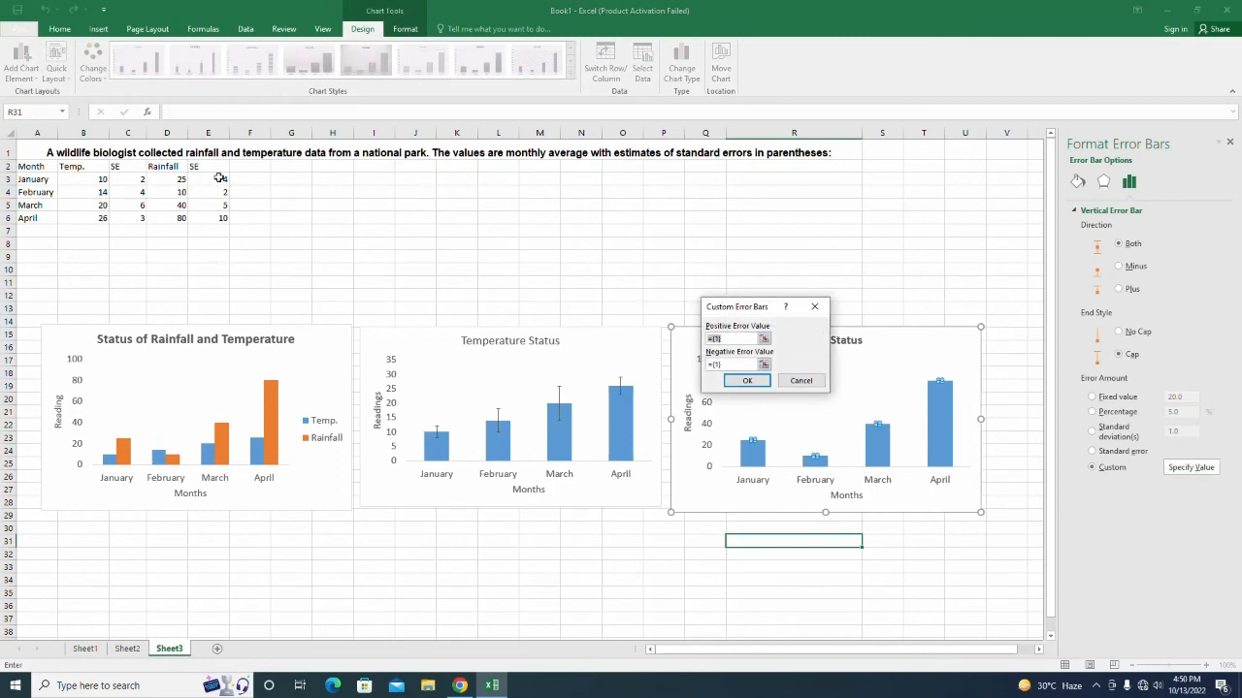
# Use SE cells E3:E6 as both positive and negative error values.
pyautogui.click(764, 338)
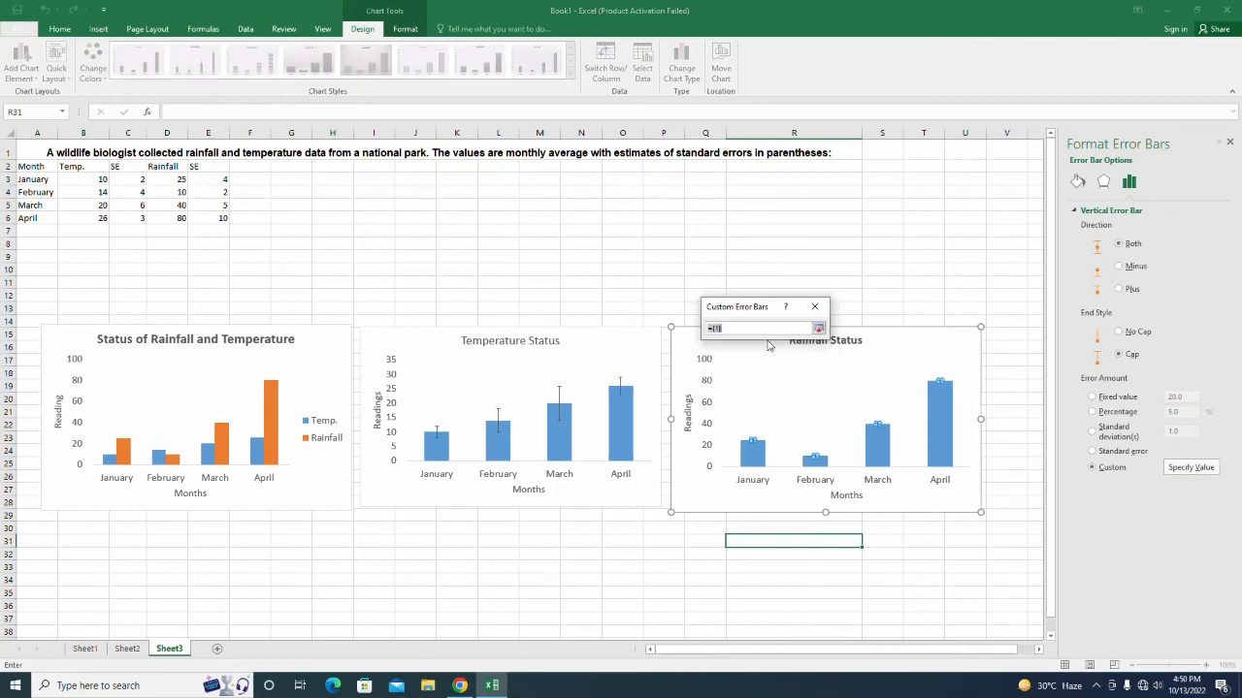
pyautogui.moveTo(221, 179); pyautogui.dragTo(221, 221)
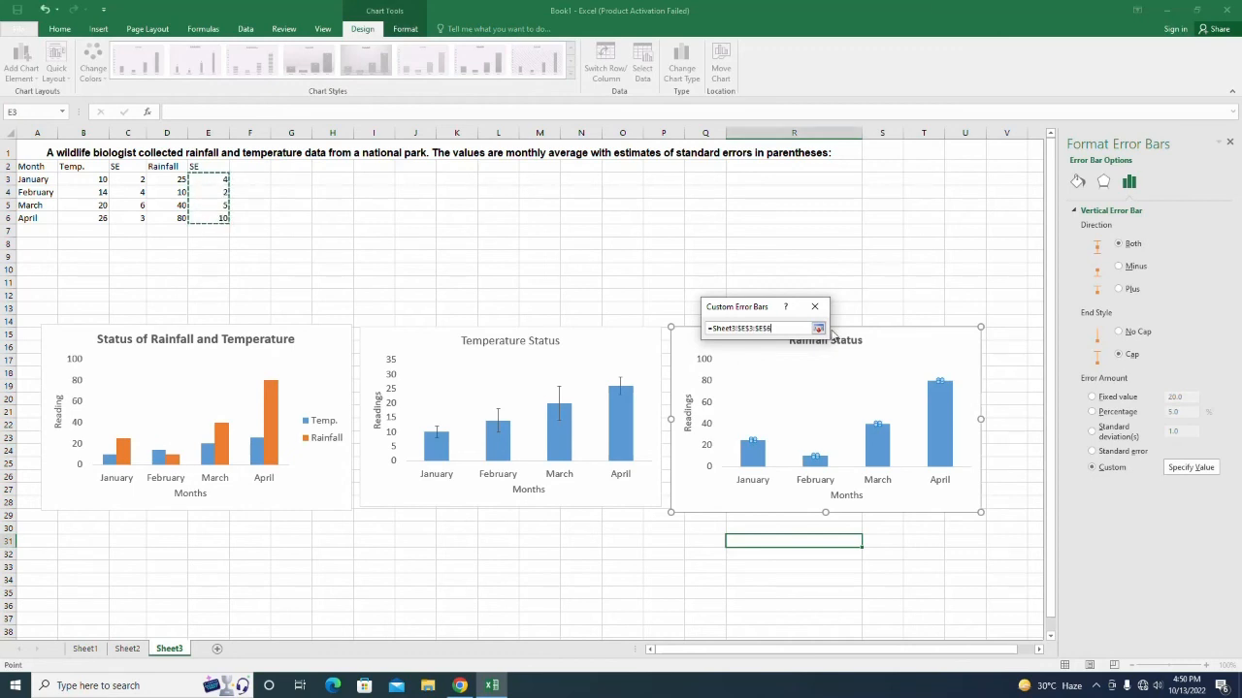
pyautogui.click(818, 329)
pyautogui.click(765, 365)
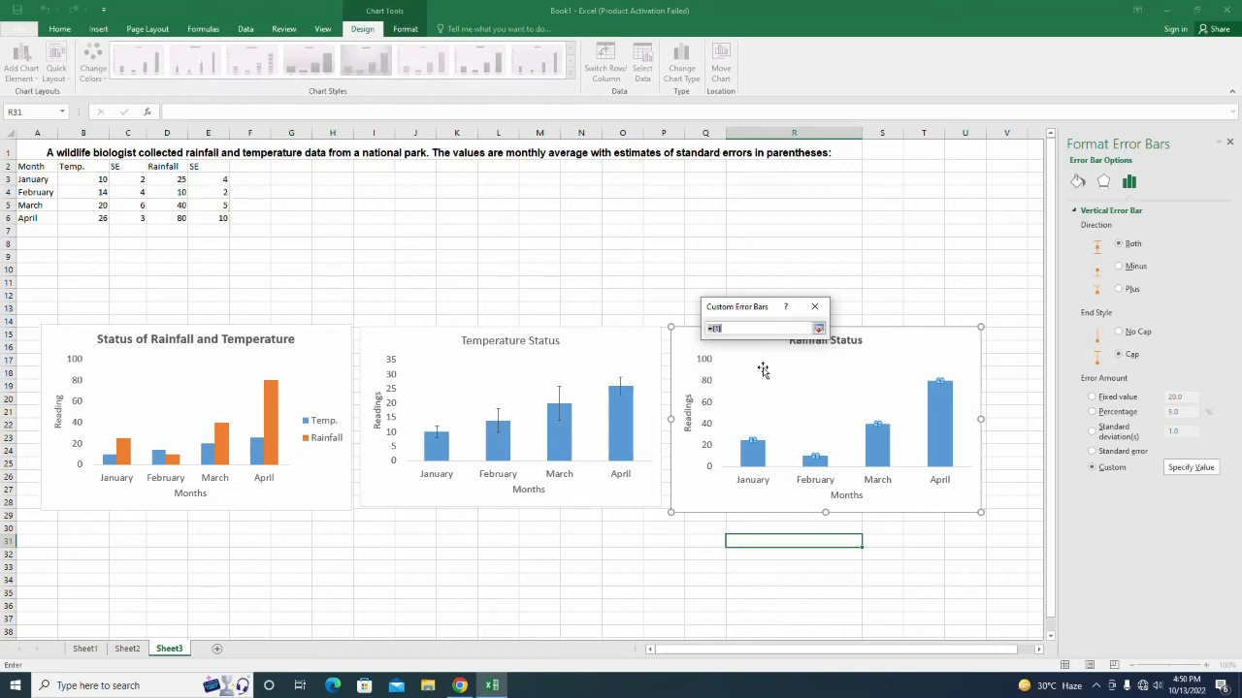
pyautogui.moveTo(216, 181); pyautogui.dragTo(217, 219)
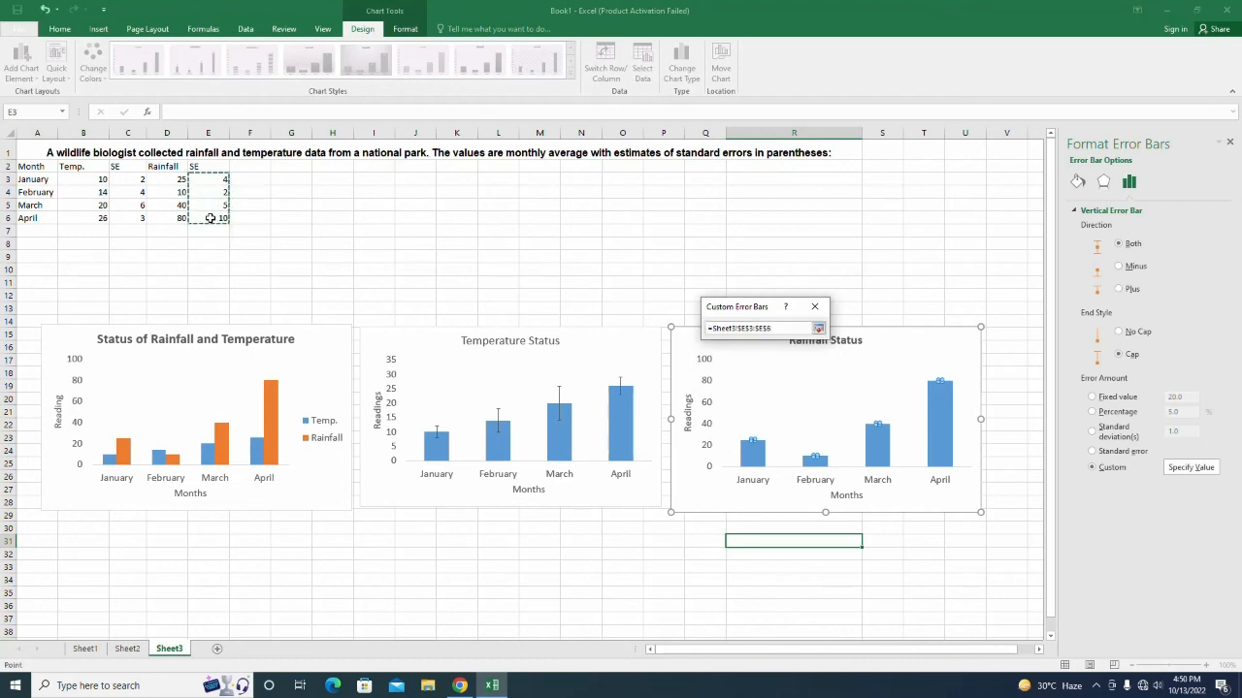
pyautogui.click(818, 329)
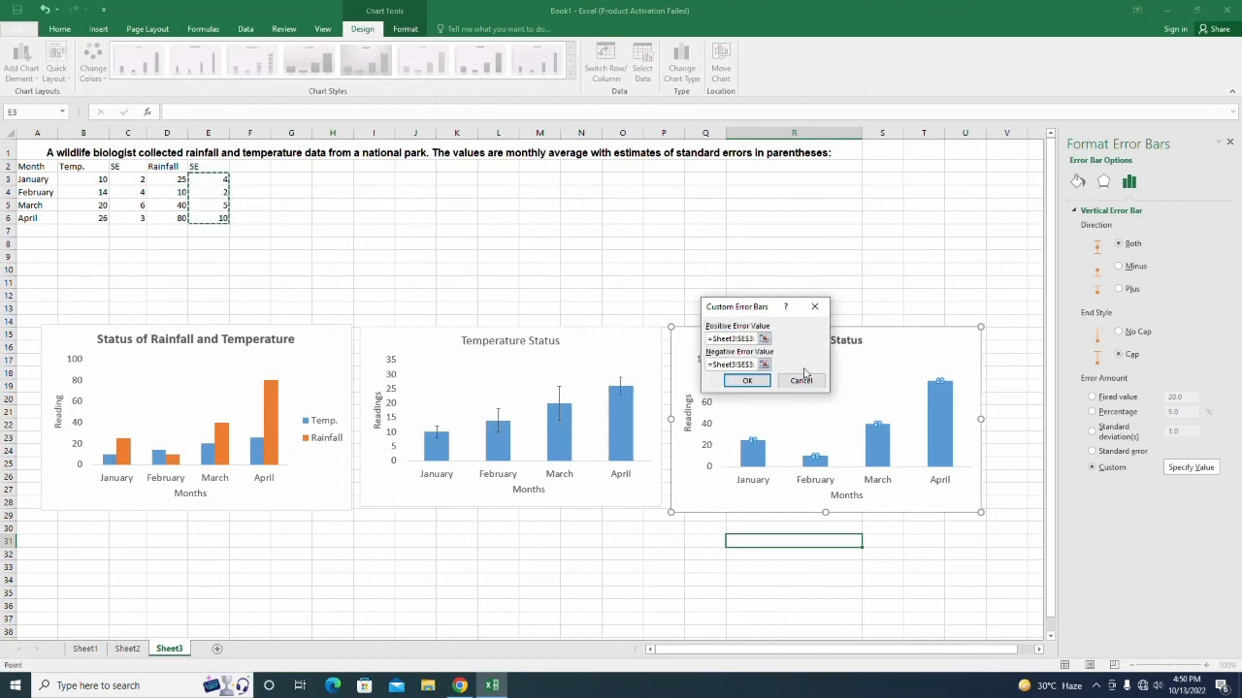
pyautogui.click(748, 381)
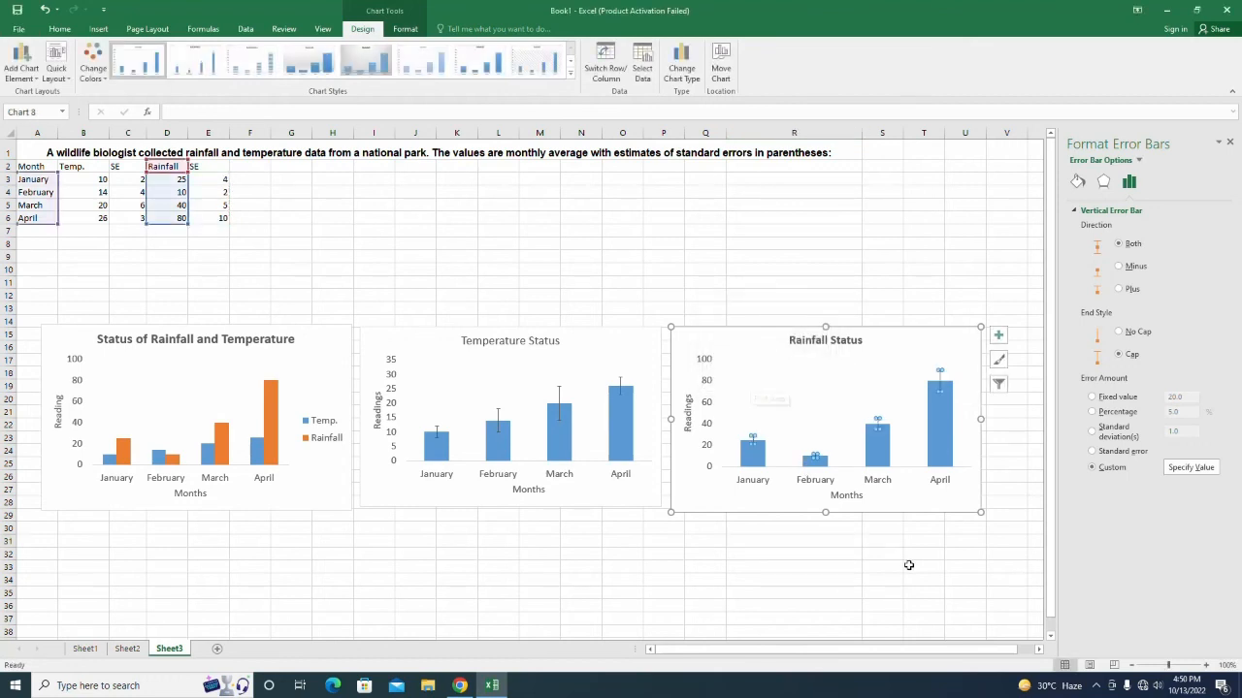
pyautogui.click(908, 564)
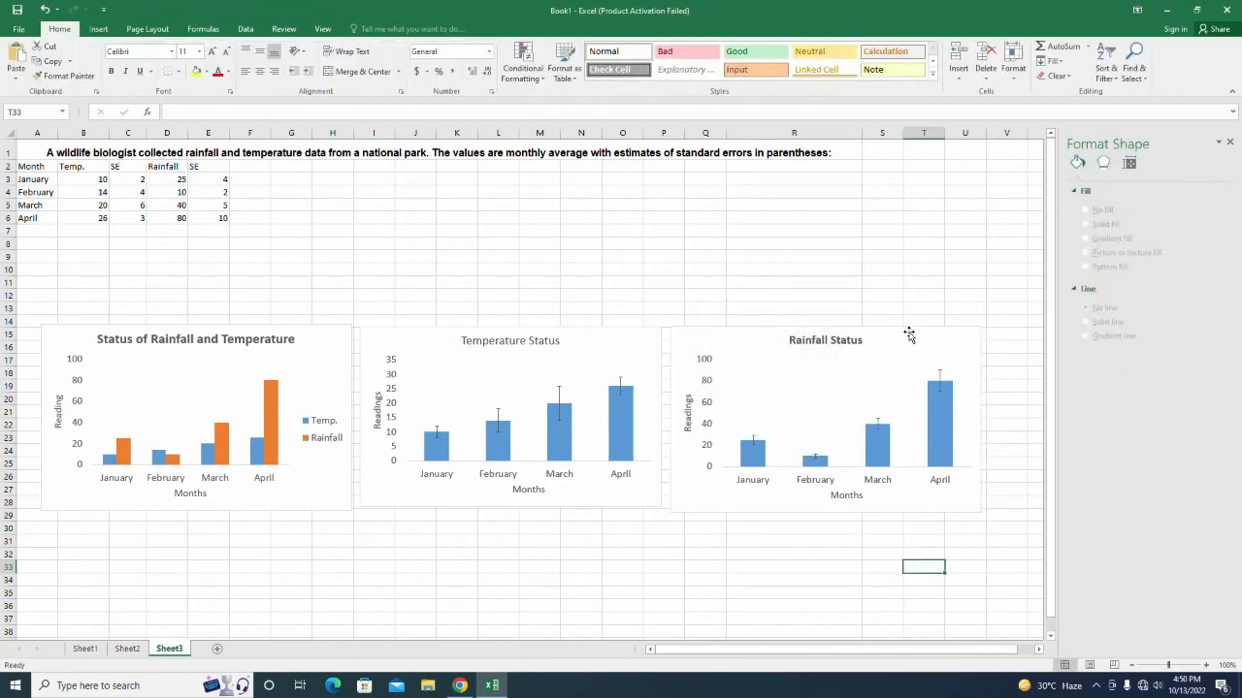
# Shrink the Rainfall Status chart slightly at its top-right corner to align with the others.
pyautogui.click(937, 351)
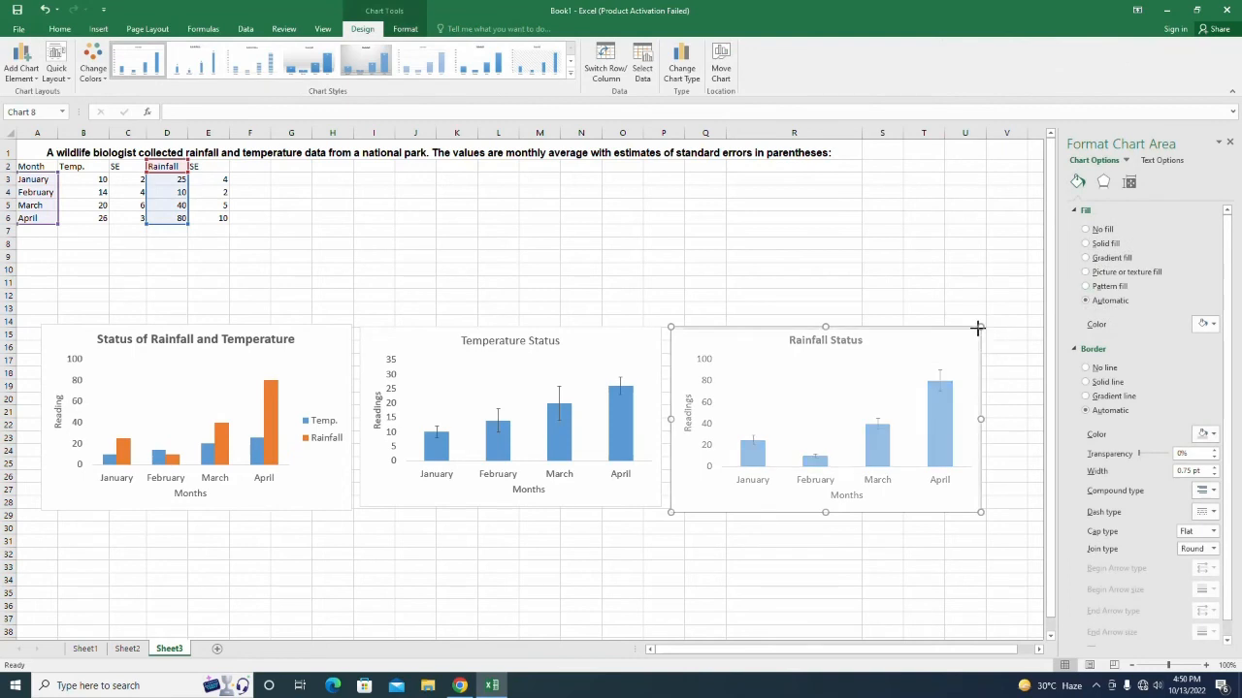
pyautogui.moveTo(978, 328); pyautogui.dragTo(975, 331)
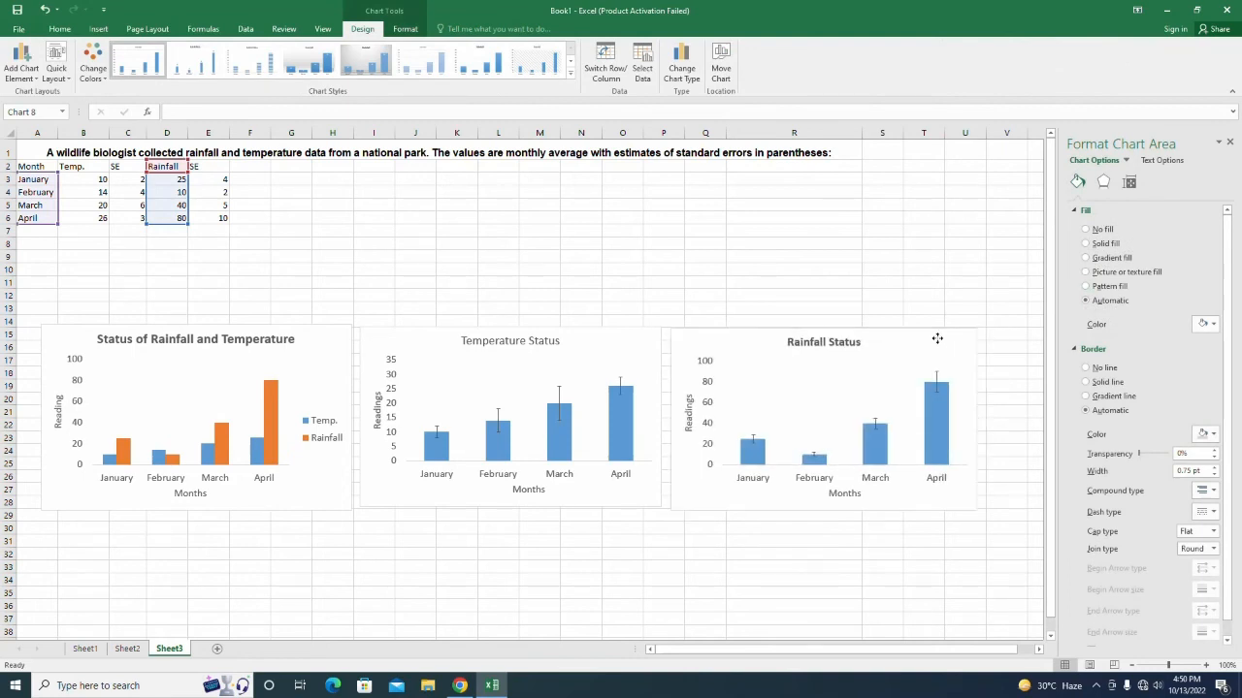
pyautogui.click(817, 591)
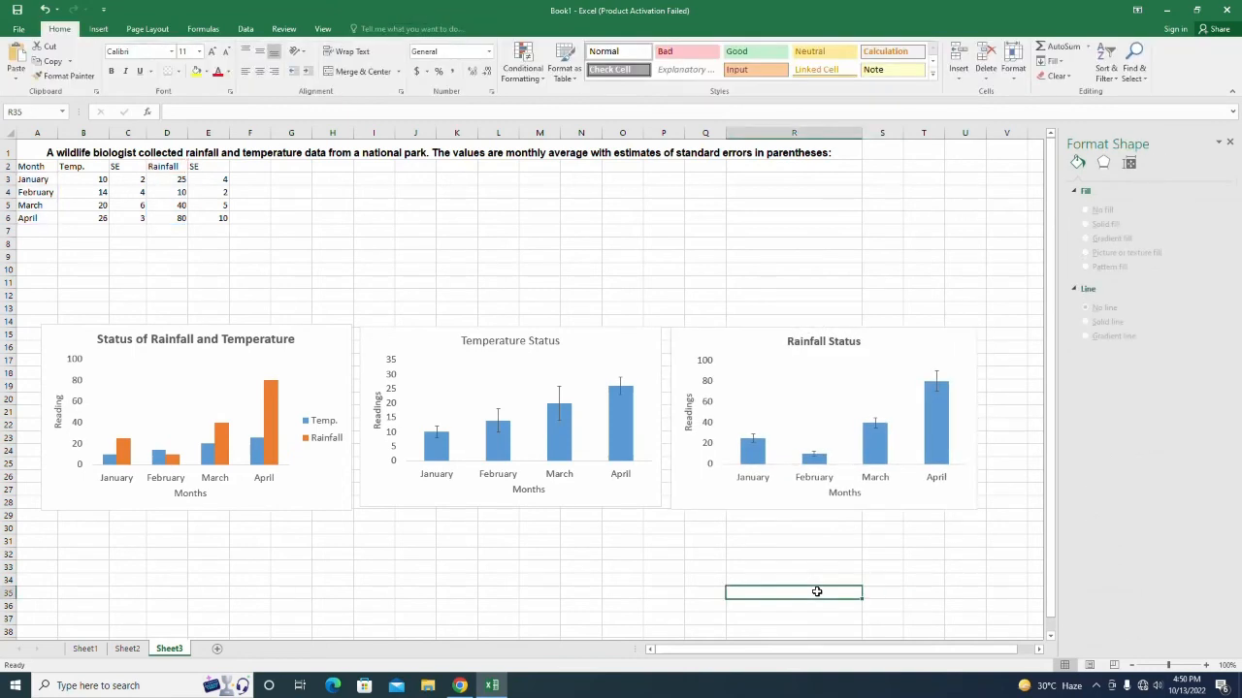
pyautogui.click(940, 580)
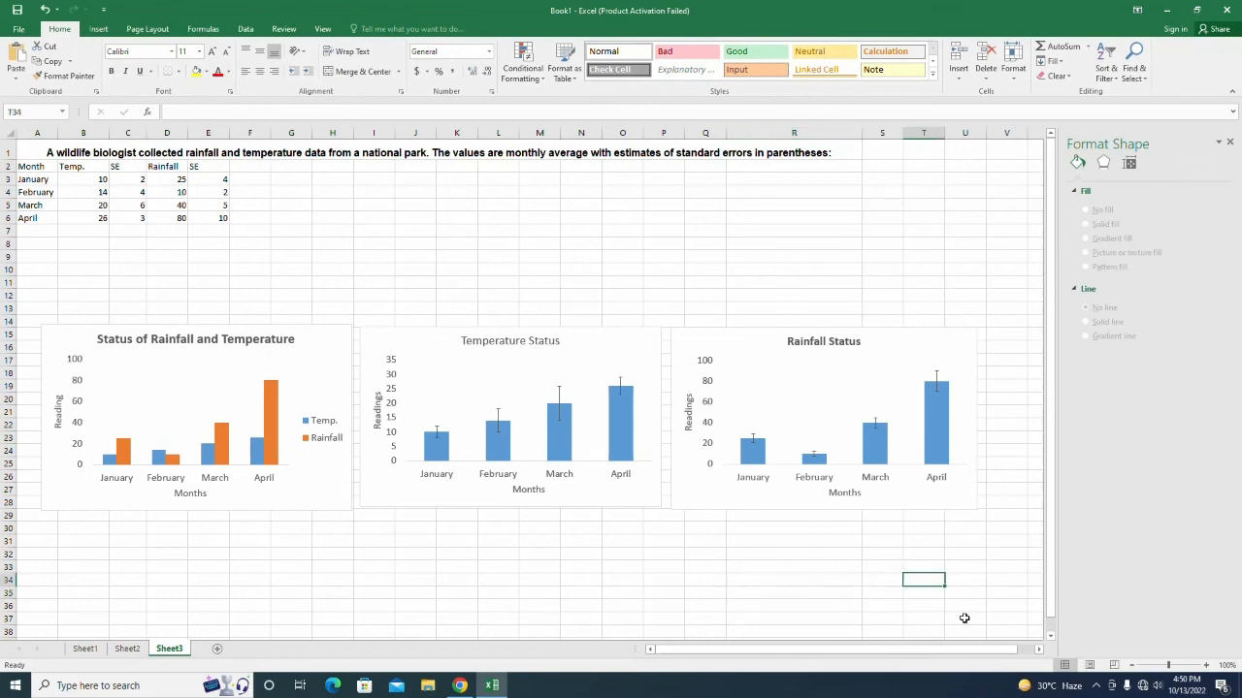
pyautogui.click(1096, 686)
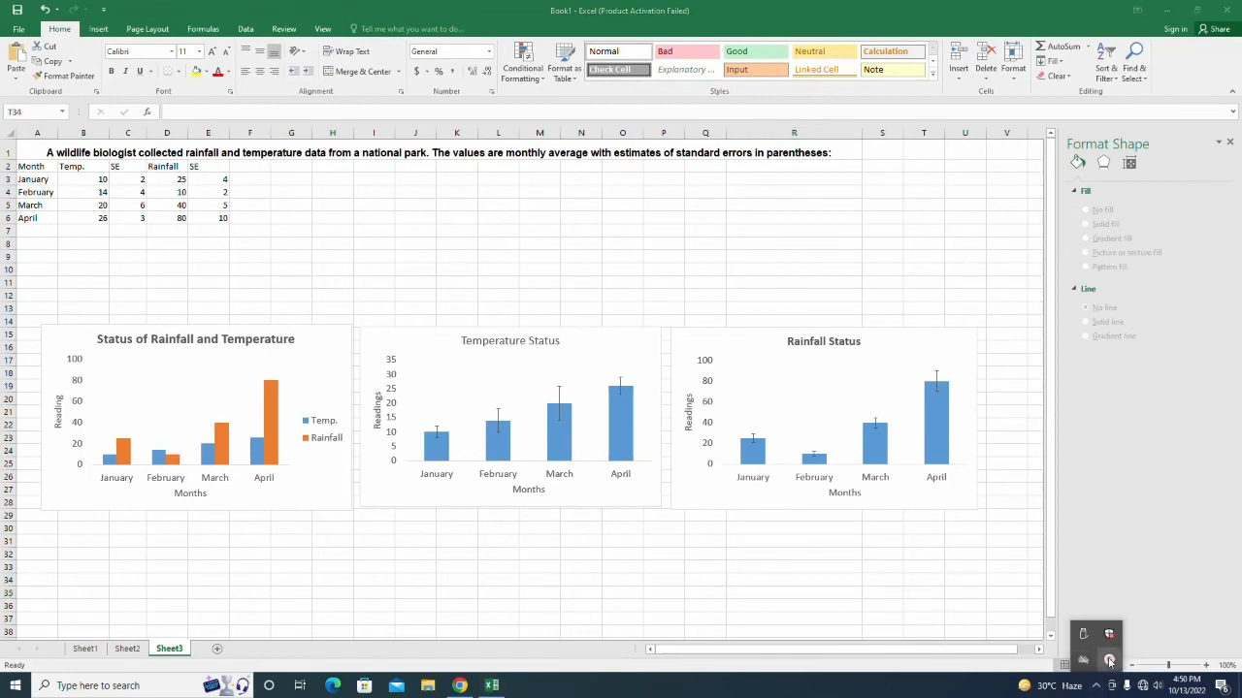